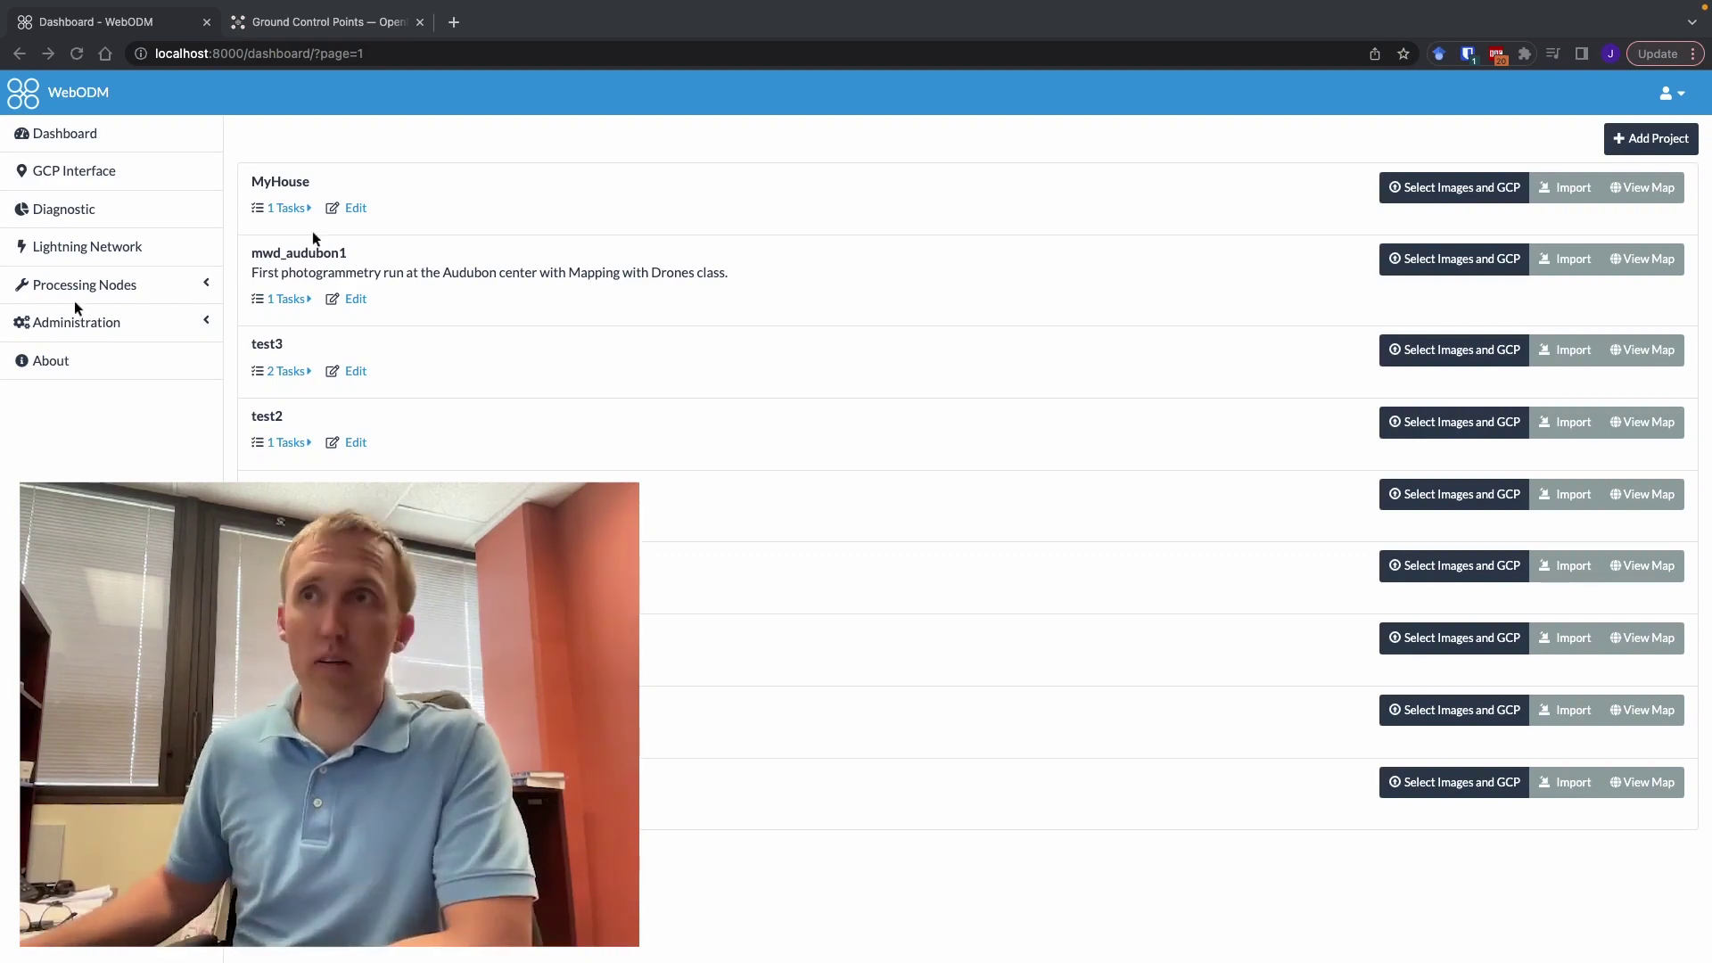
# Open the GCP Interface from the sidebar and expand its directions
pyautogui.click(76, 174)
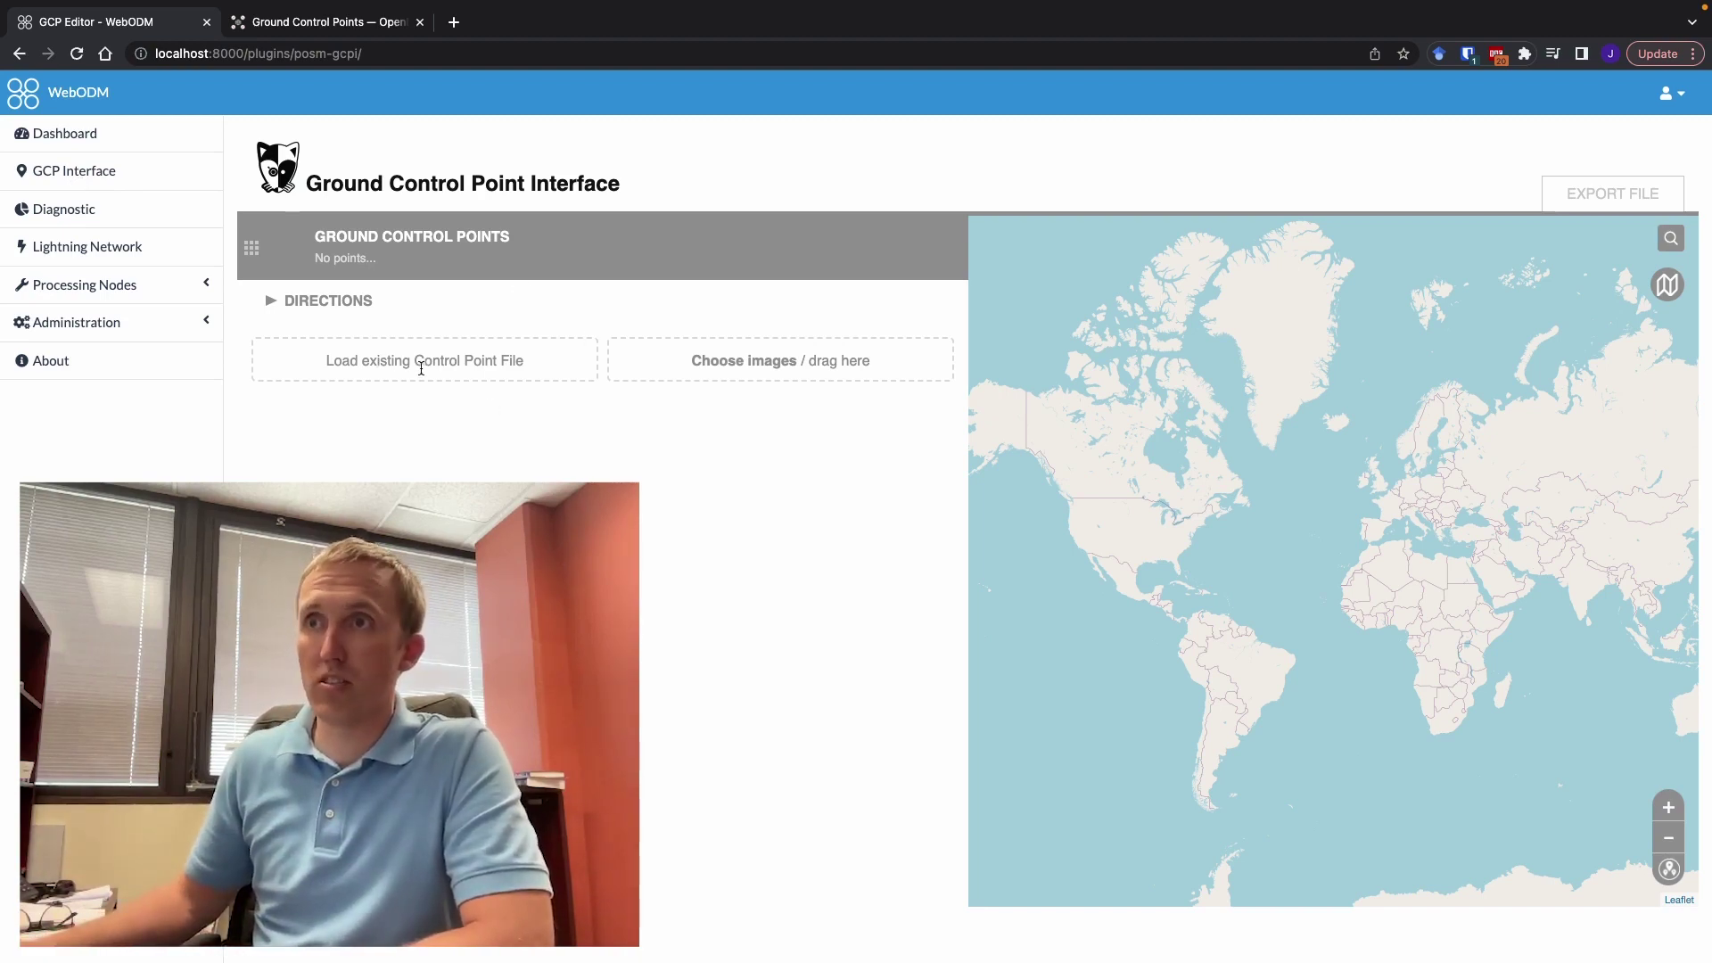
pyautogui.click(273, 308)
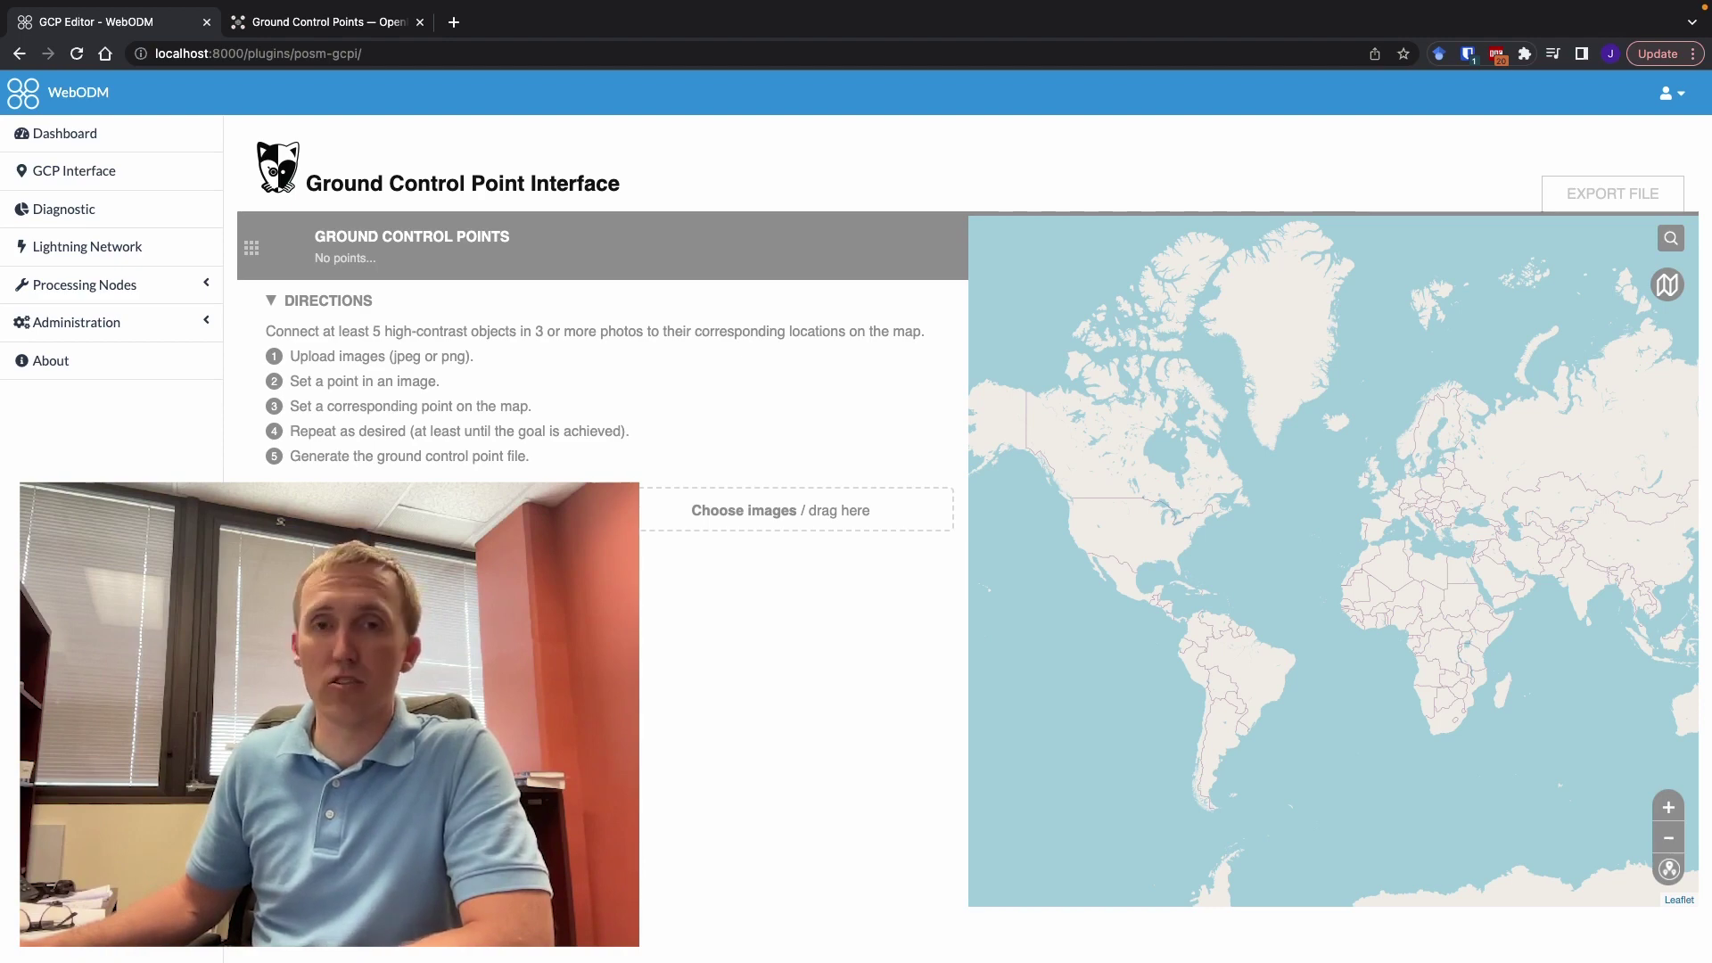
# Choose the existing control point file and check its EPSG:4326 line in the preview
pyautogui.click(744, 509)
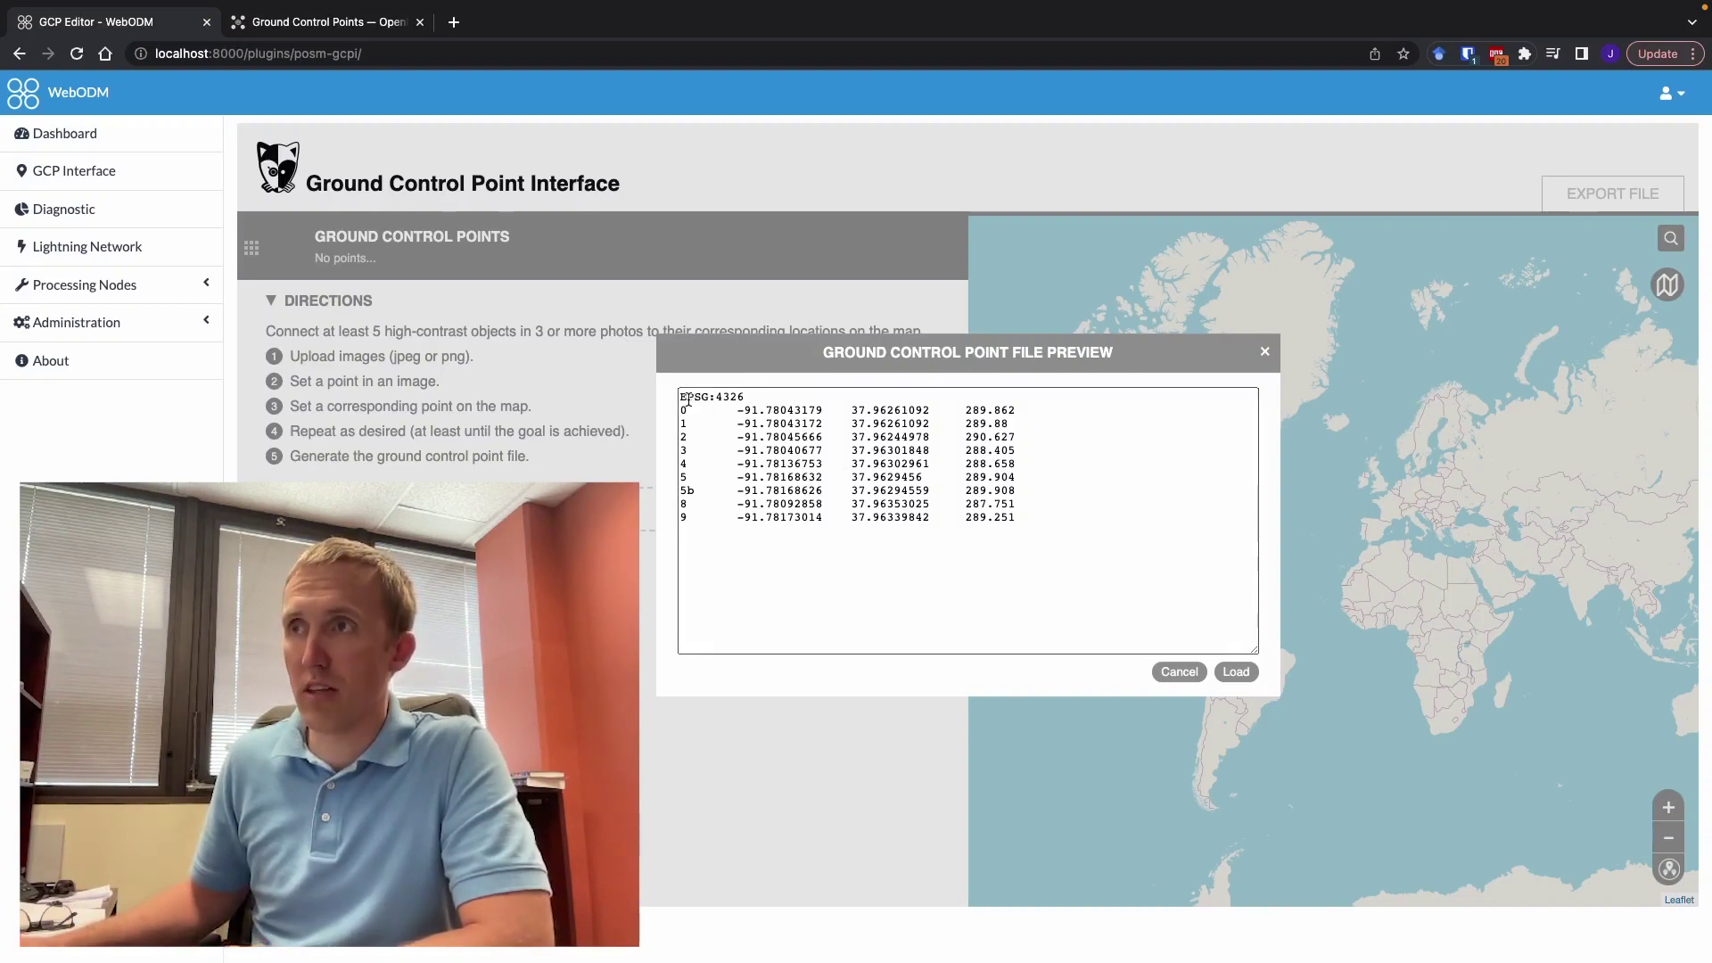
pyautogui.moveTo(753, 402); pyautogui.dragTo(685, 398)
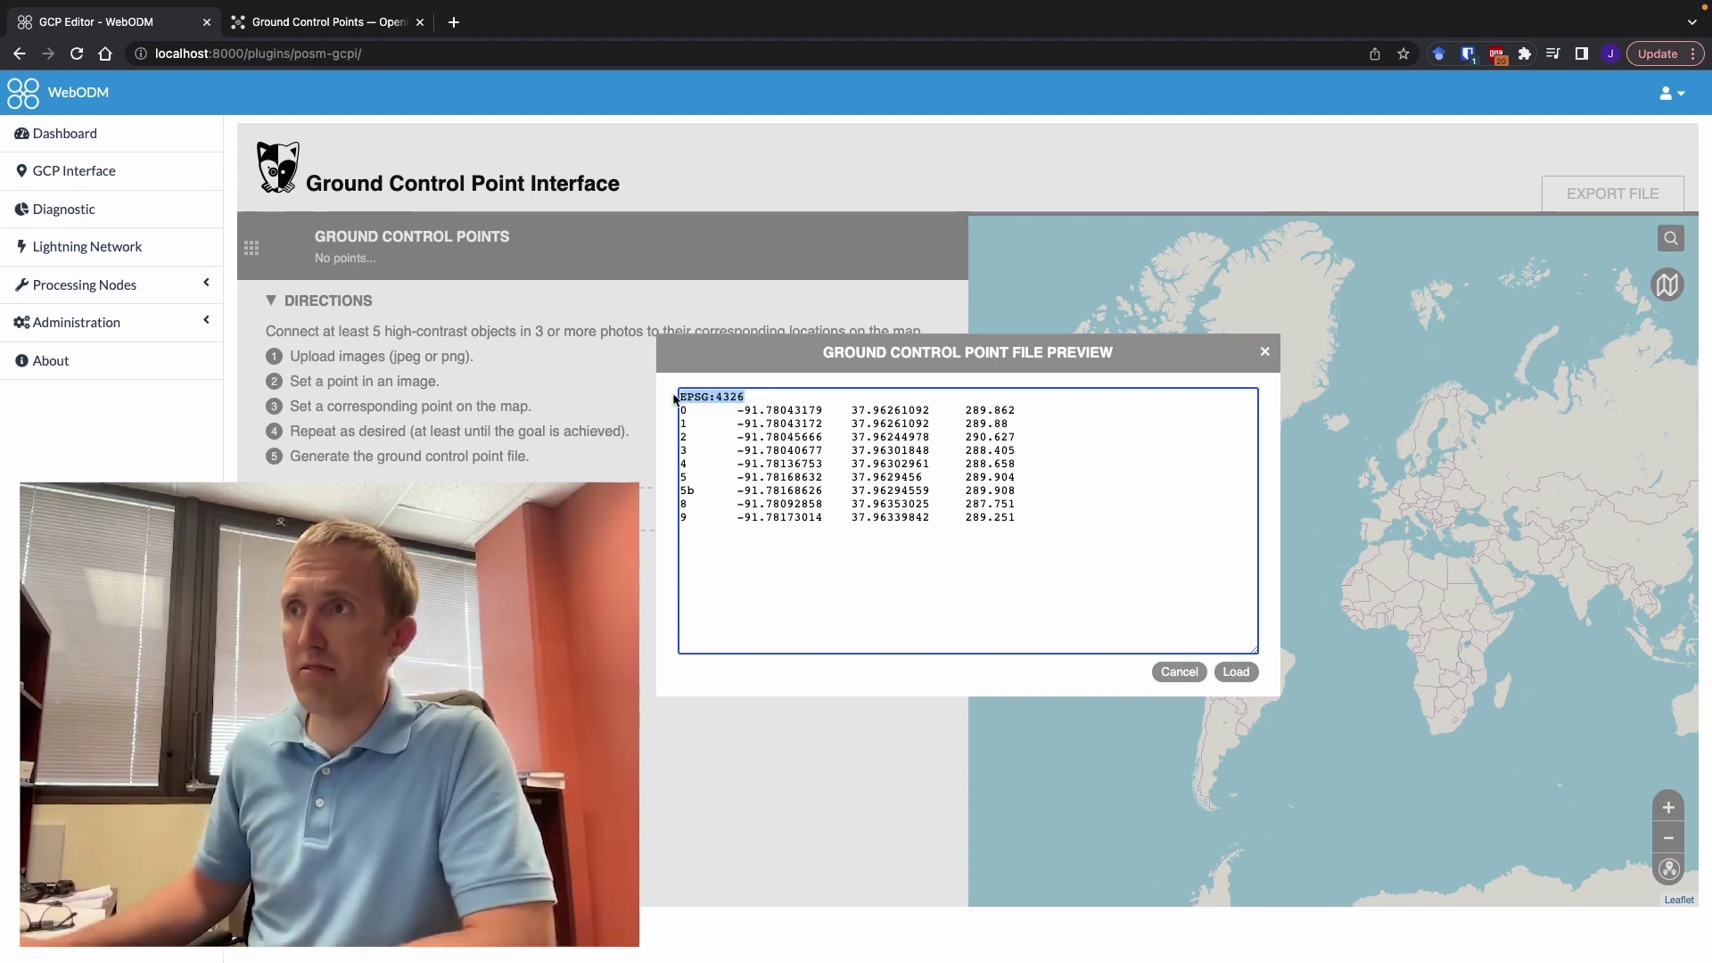
pyautogui.click(776, 409)
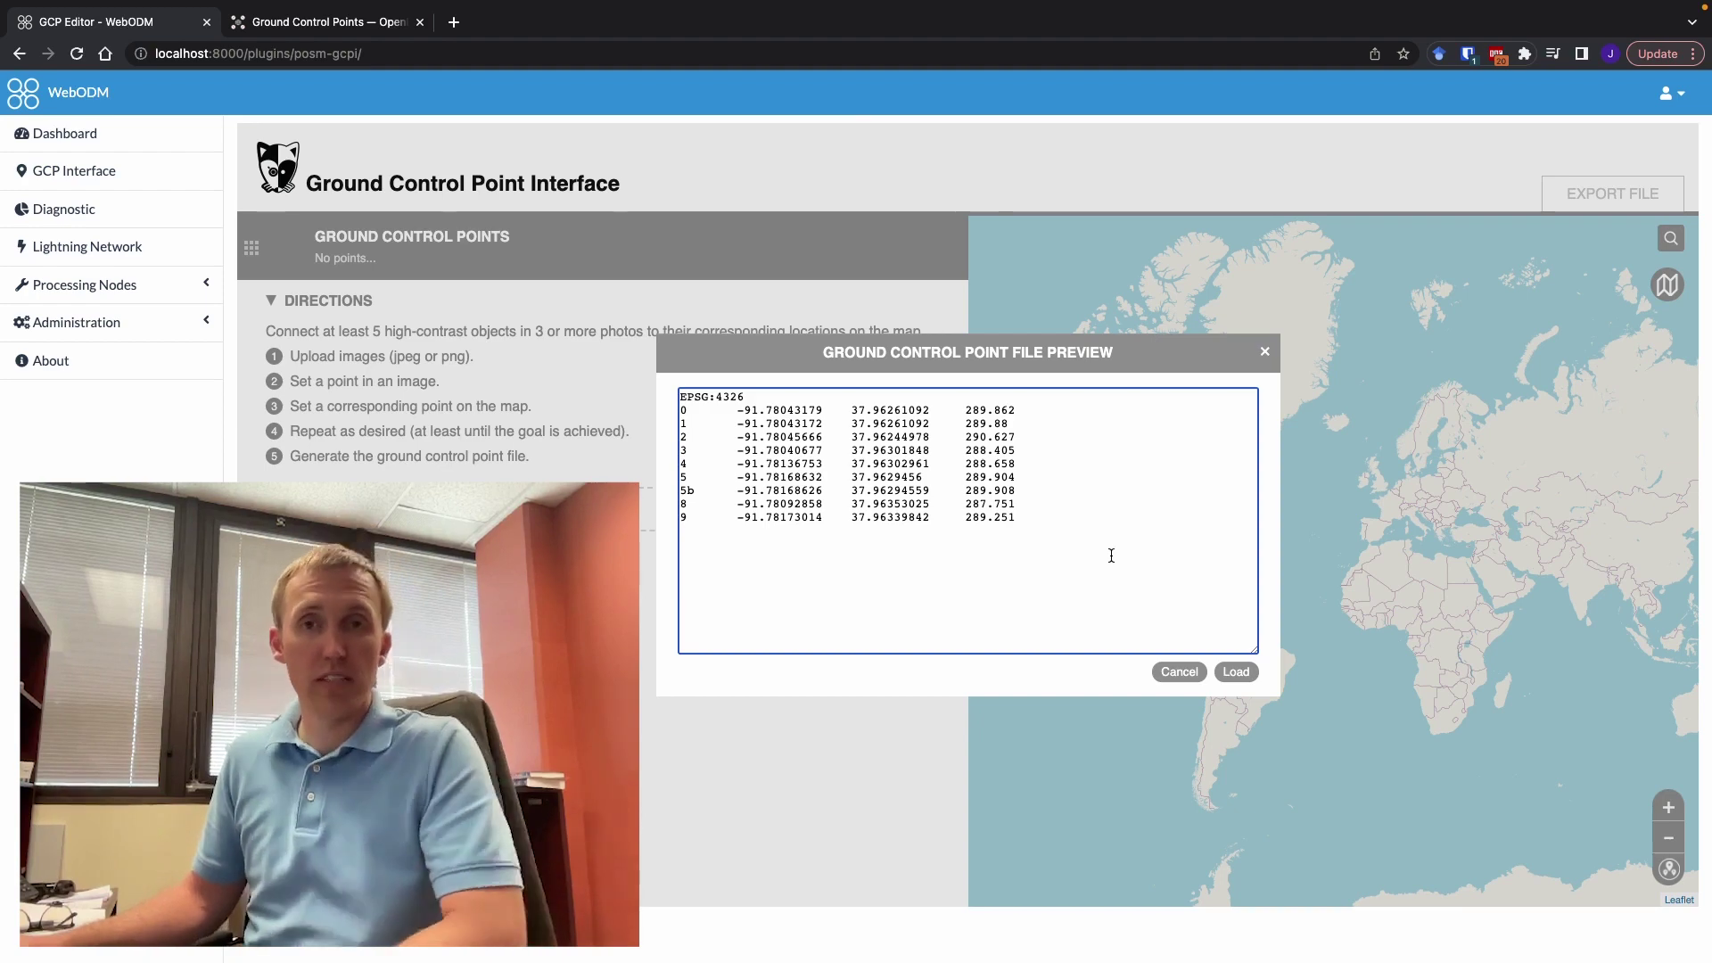
# Load the previewed control points onto the map
pyautogui.click(1237, 672)
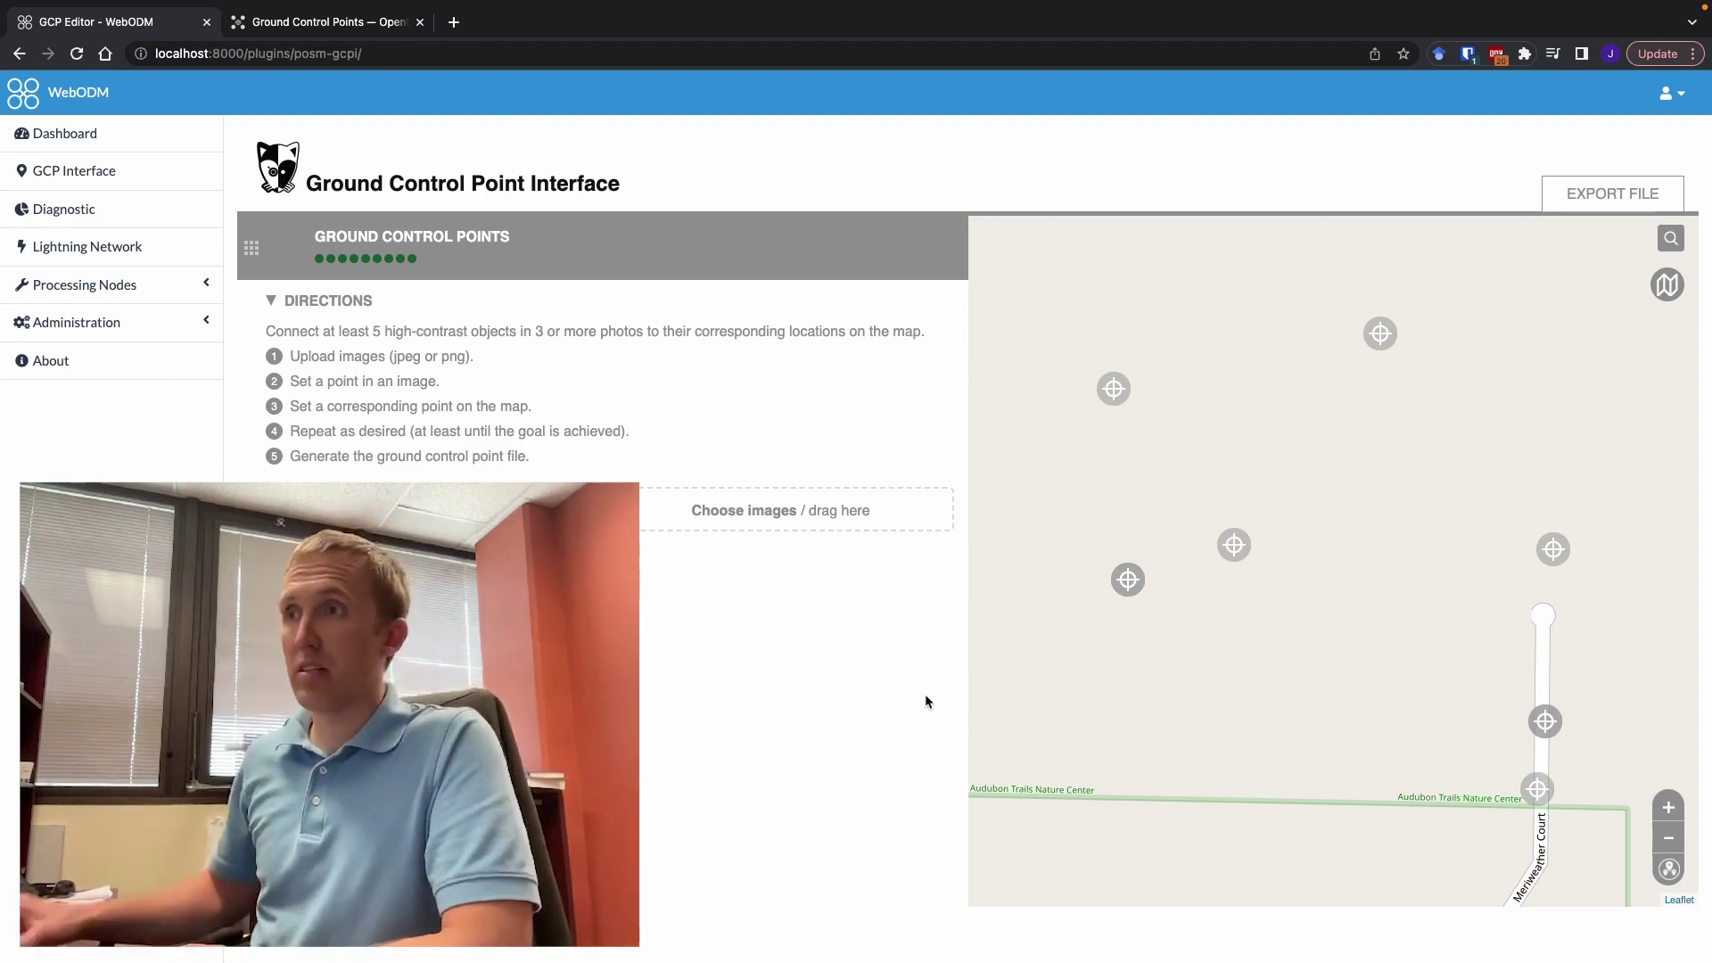
# Select images 0041 through 0056 in the DJI folder and open all sixteen
pyautogui.click(799, 510)
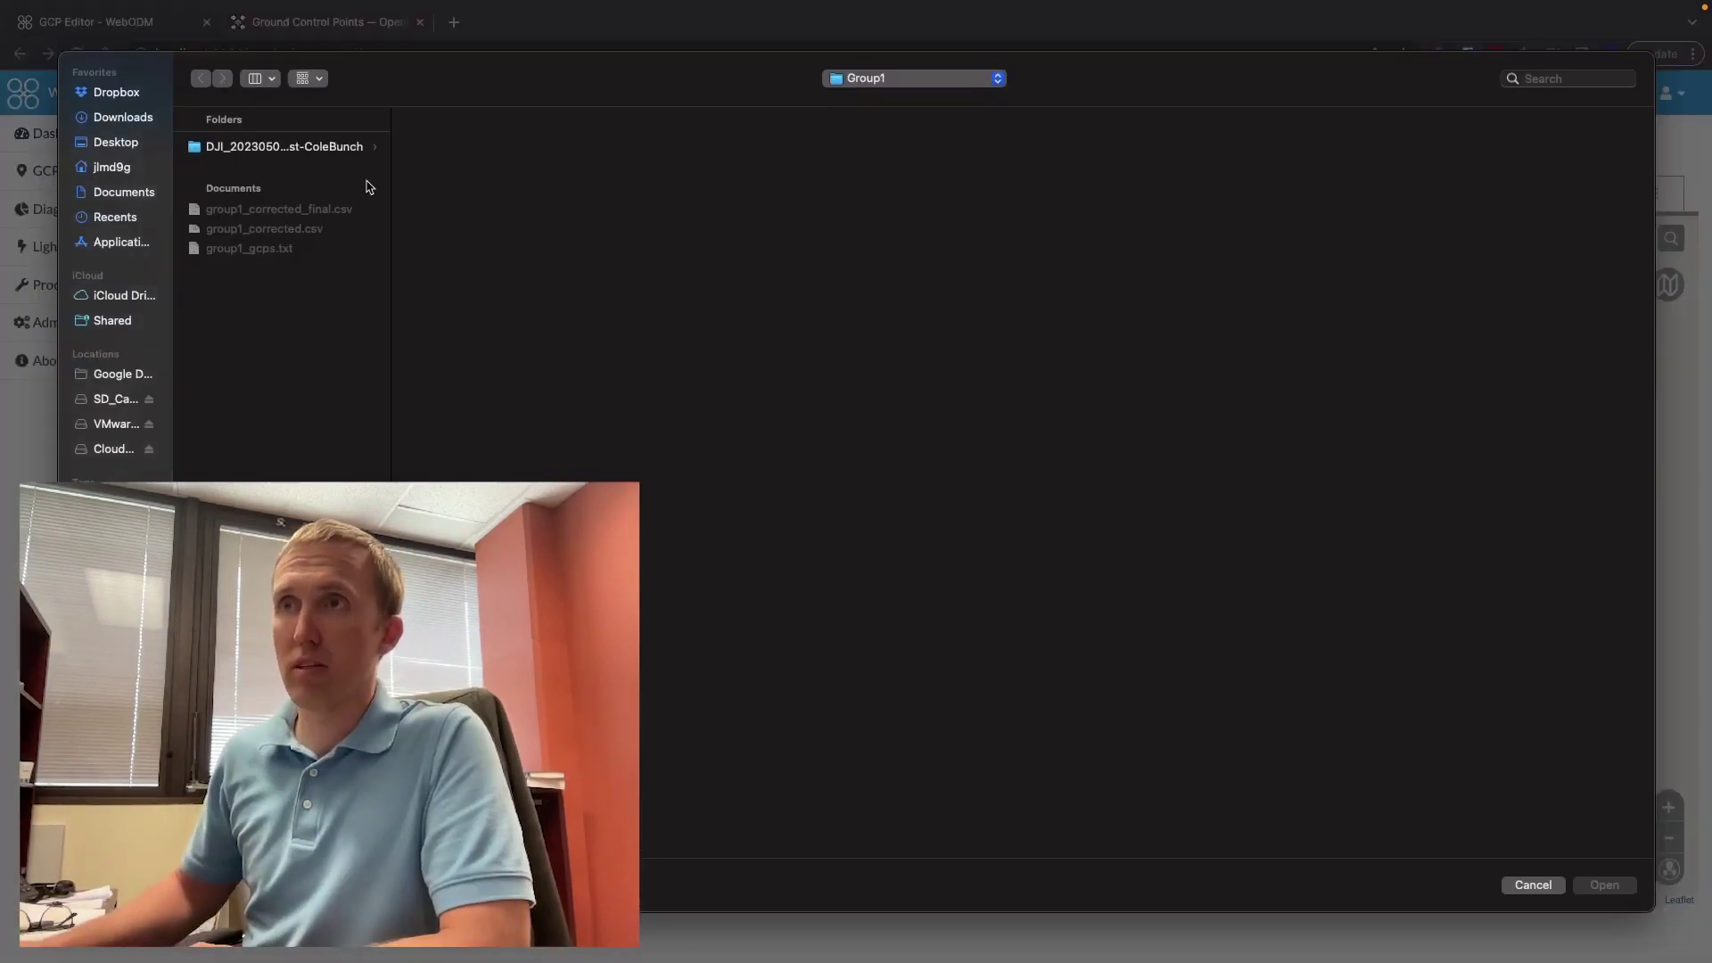
pyautogui.click(265, 146)
pyautogui.scroll(-5, 502, 335)
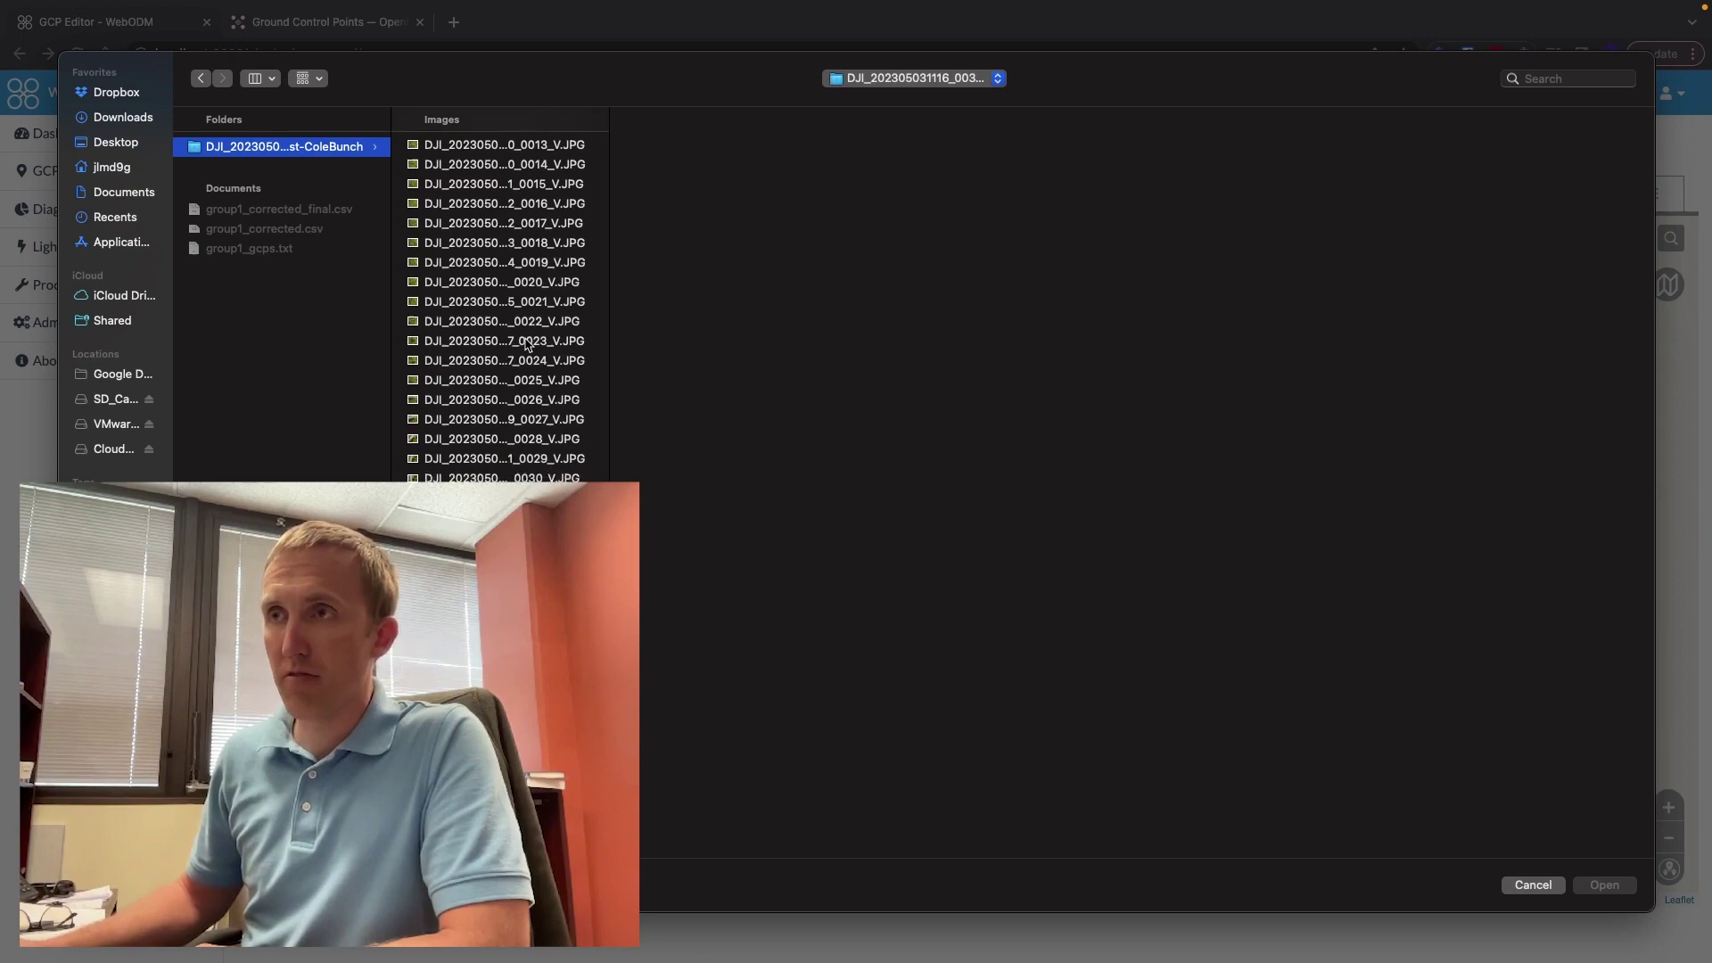
pyautogui.scroll(-5, 532, 456)
pyautogui.click(502, 325)
pyautogui.scroll(-2, 535, 401)
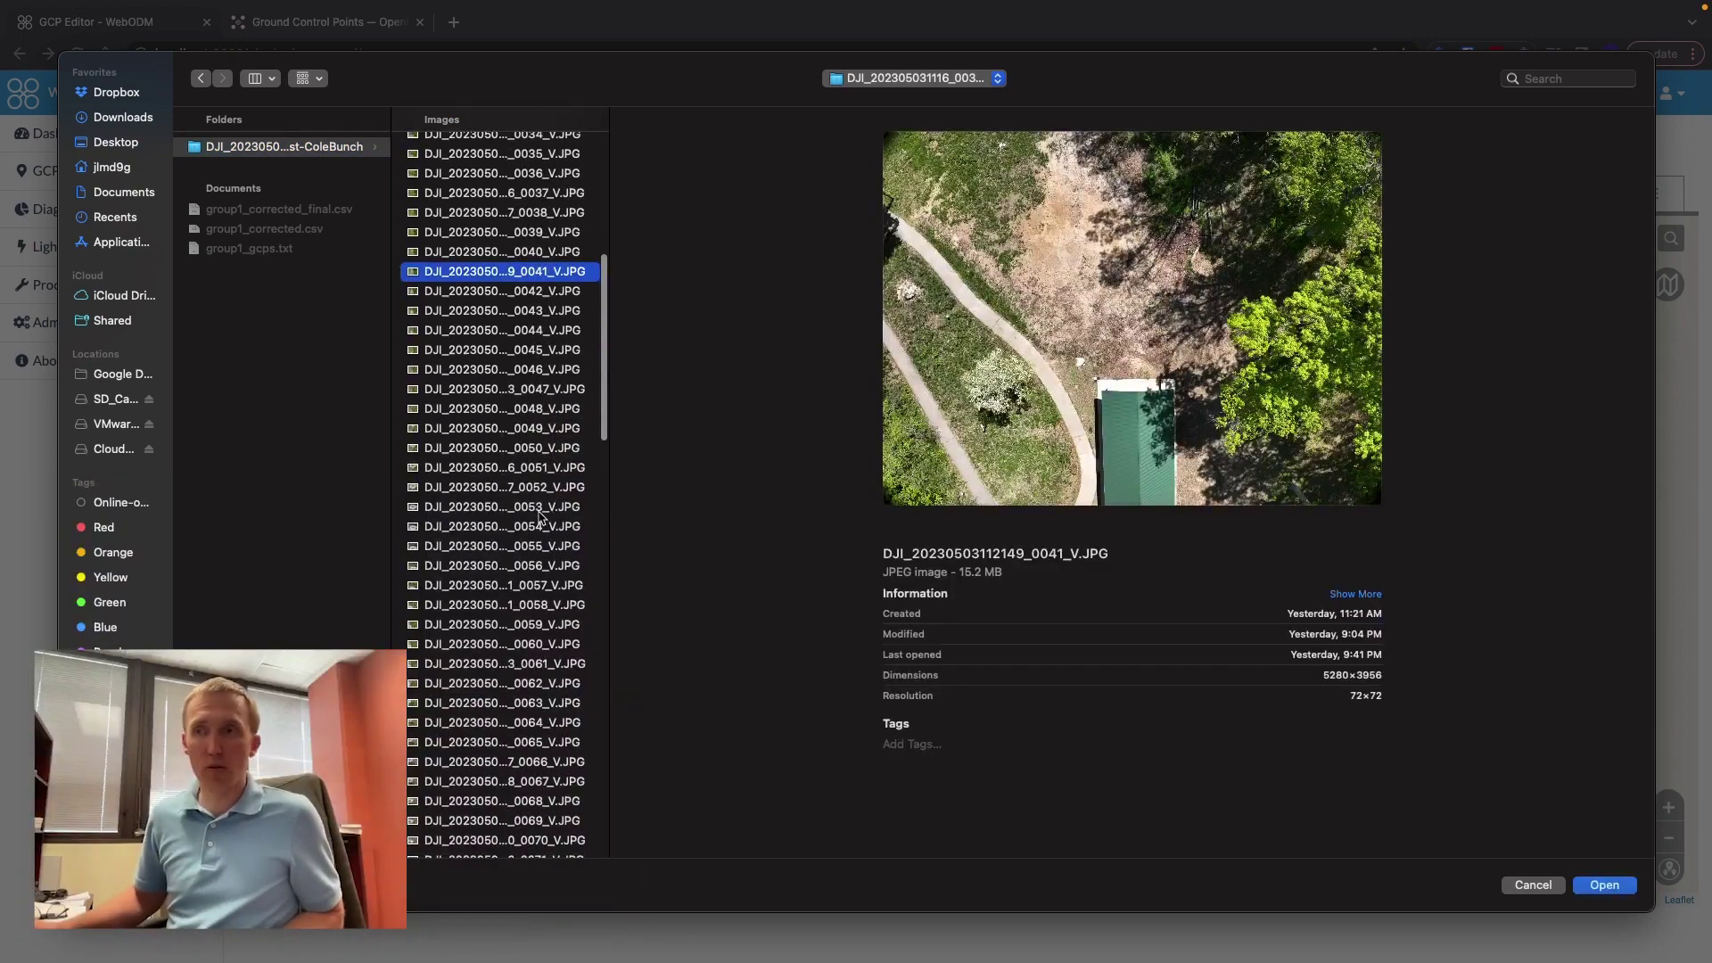
pyautogui.keyDown('shift'); pyautogui.click(545, 565); pyautogui.keyUp('shift')
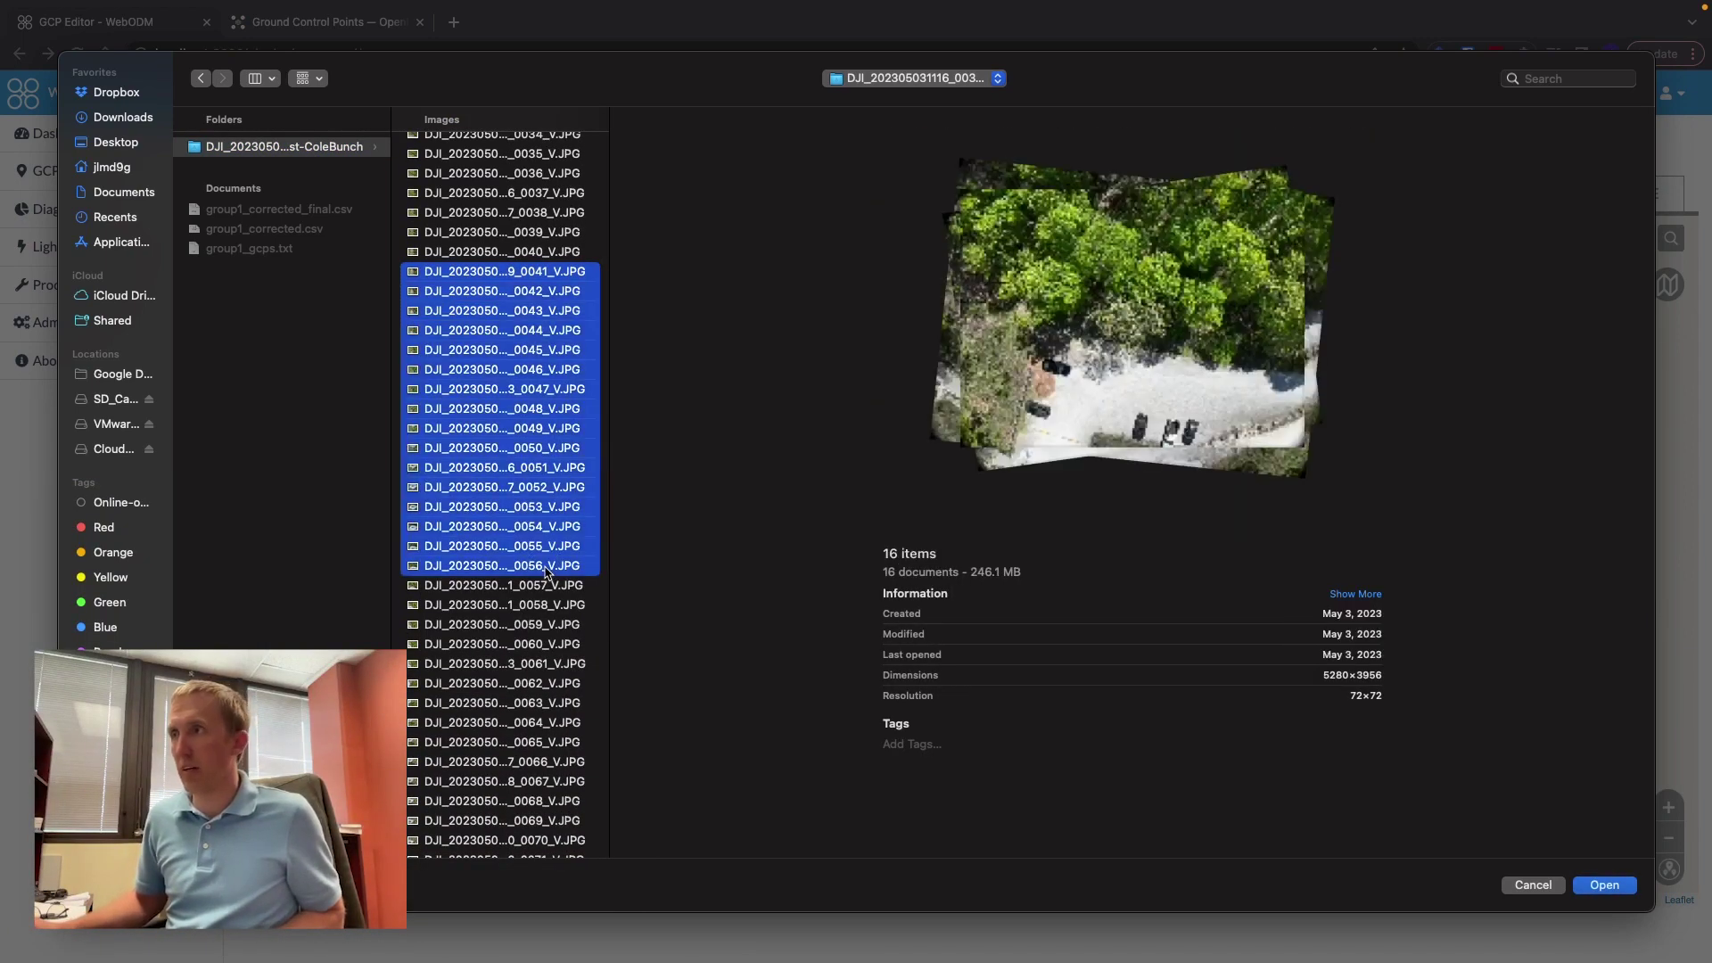
pyautogui.press('Return')
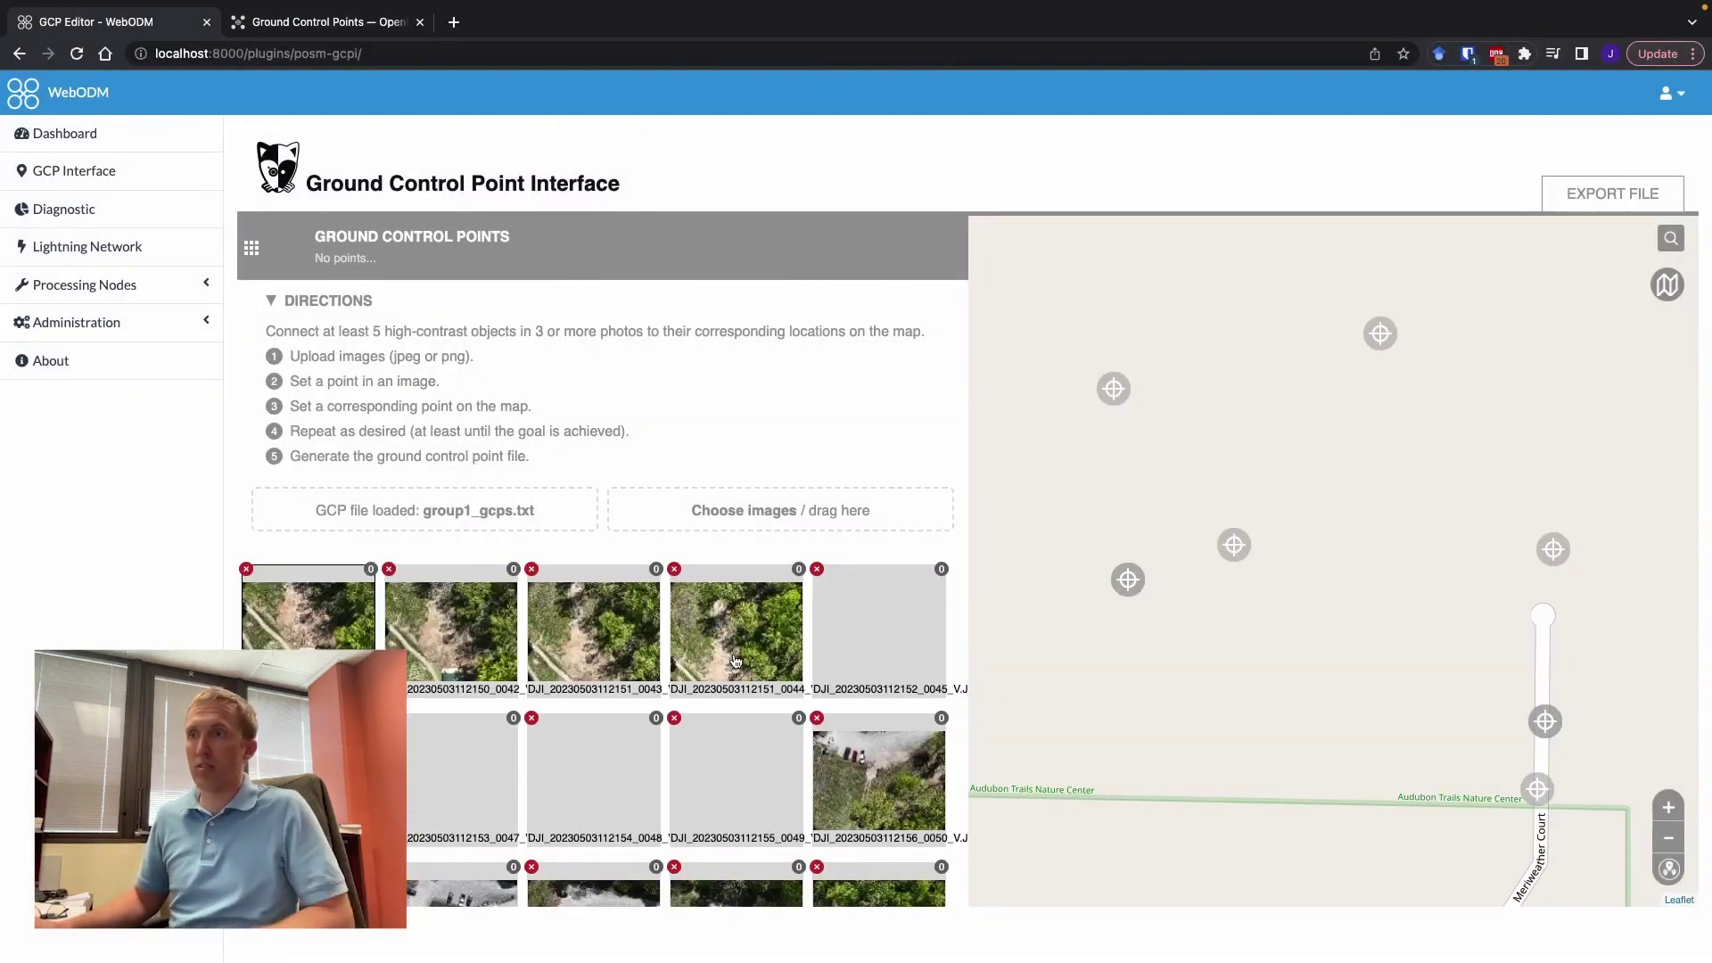
pyautogui.scroll(-2, 740, 671)
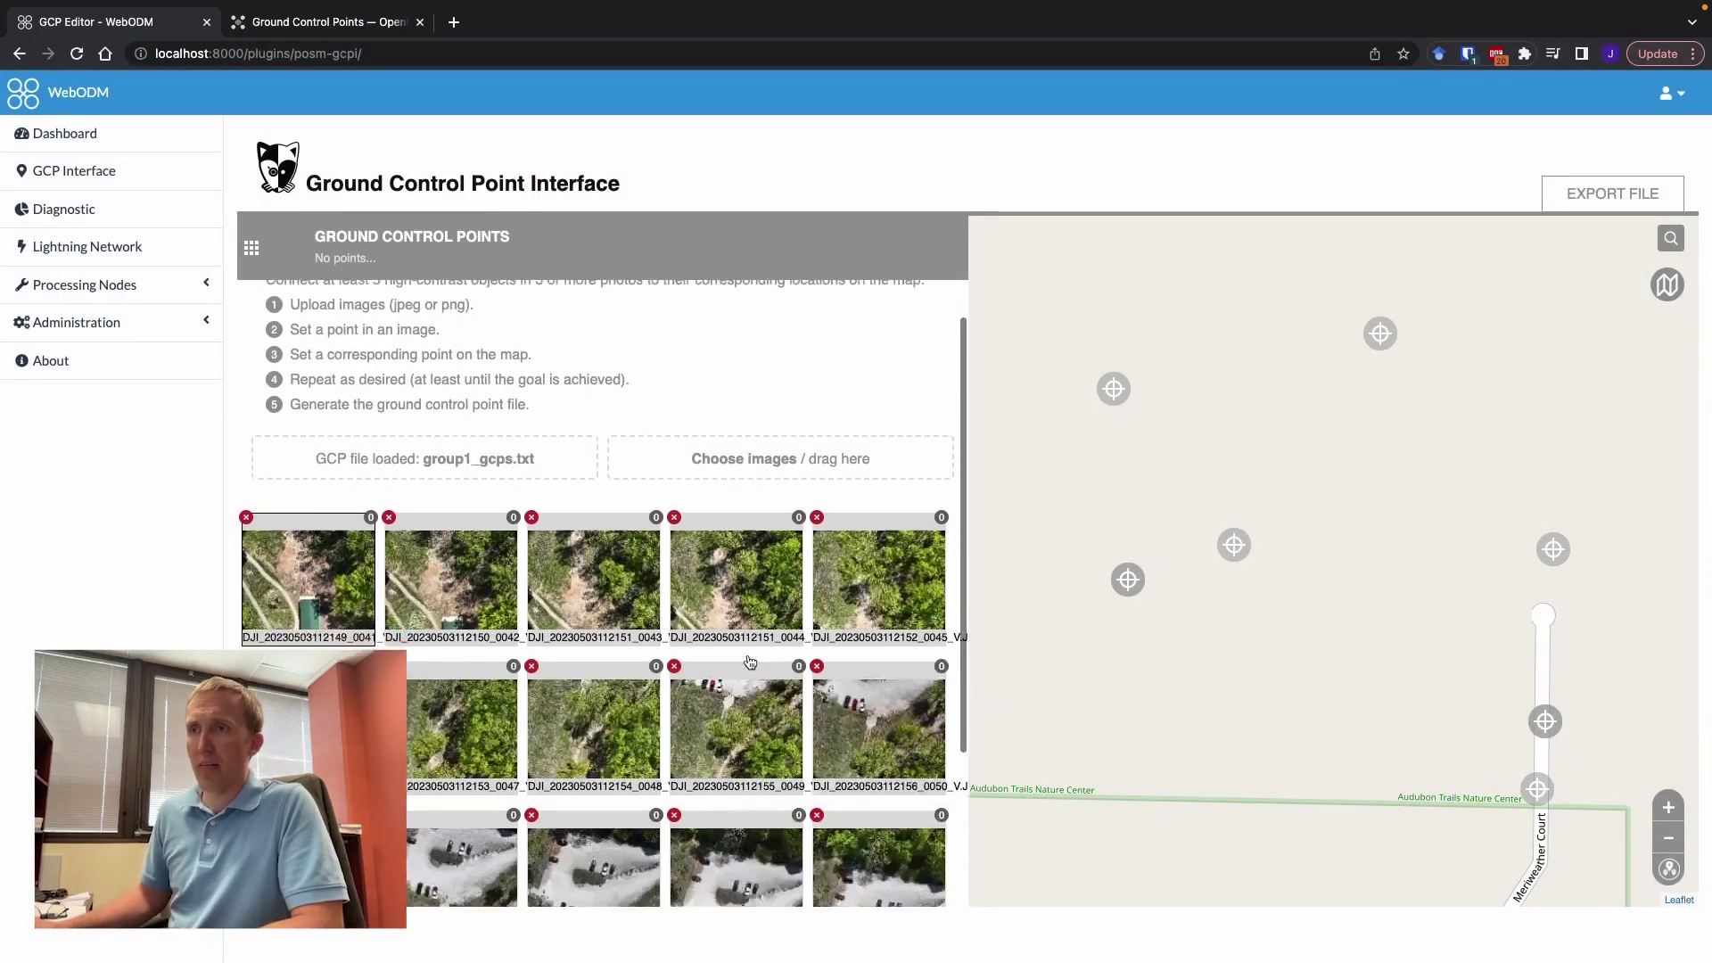
pyautogui.scroll(-2, 743, 666)
pyautogui.scroll(3, 756, 660)
pyautogui.scroll(1, 755, 658)
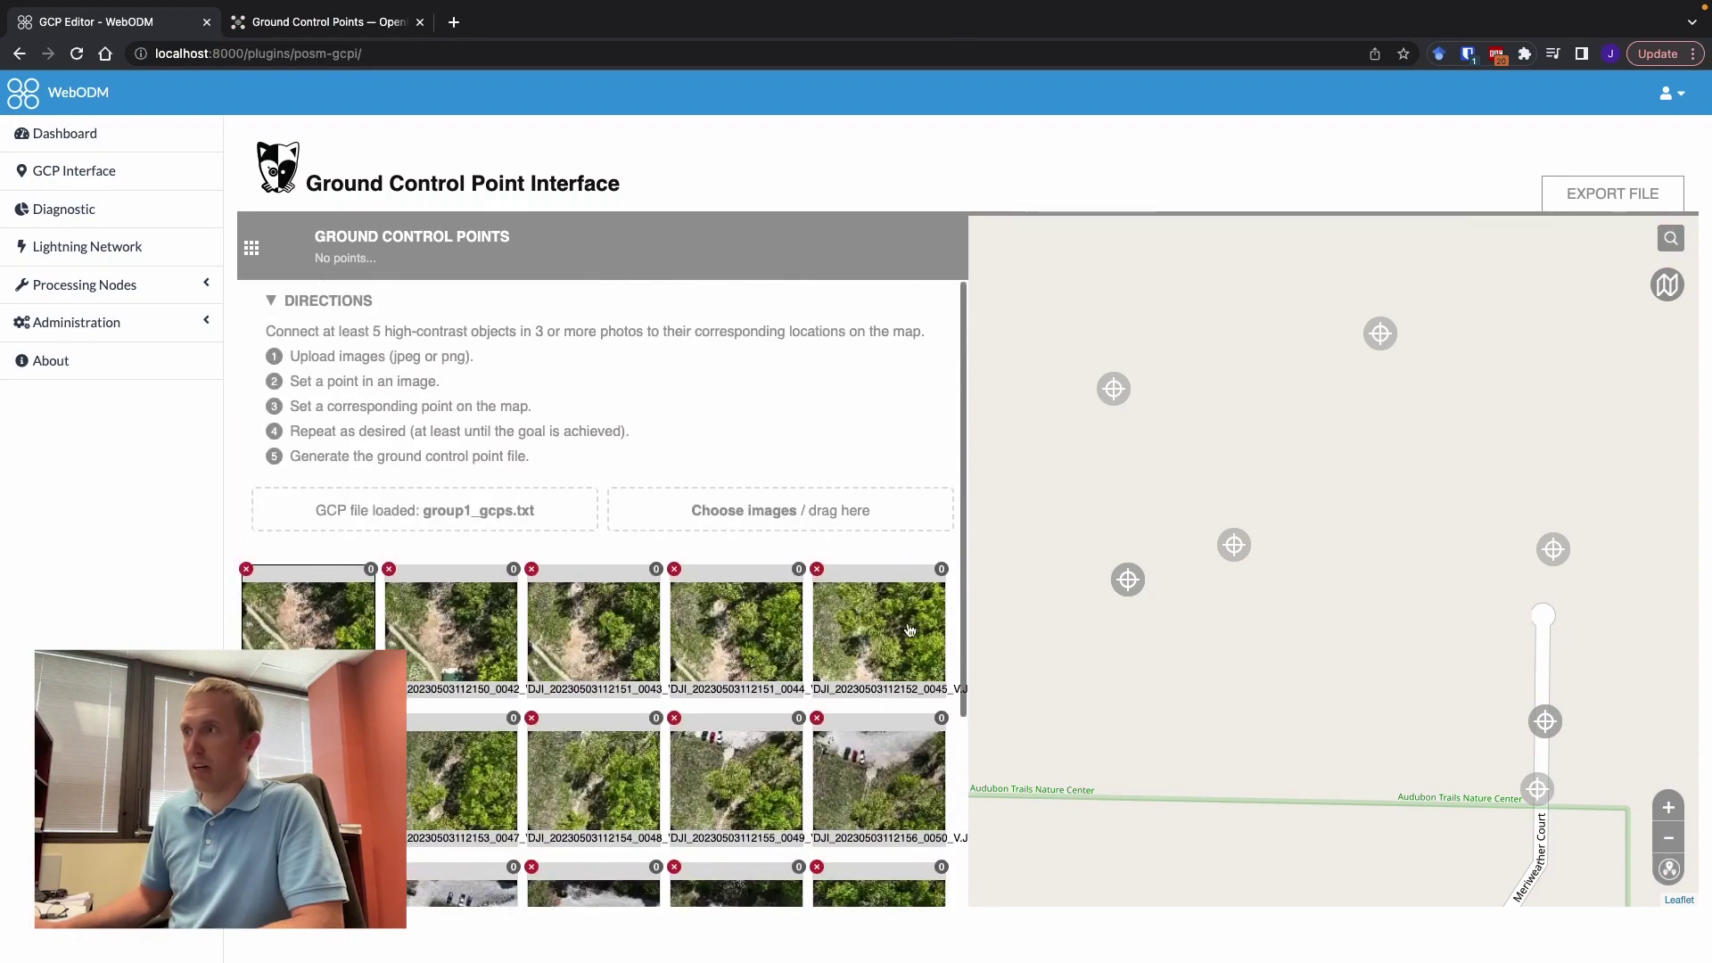
# Open the first drone photo thumbnail in the GCP editor
pyautogui.click(327, 646)
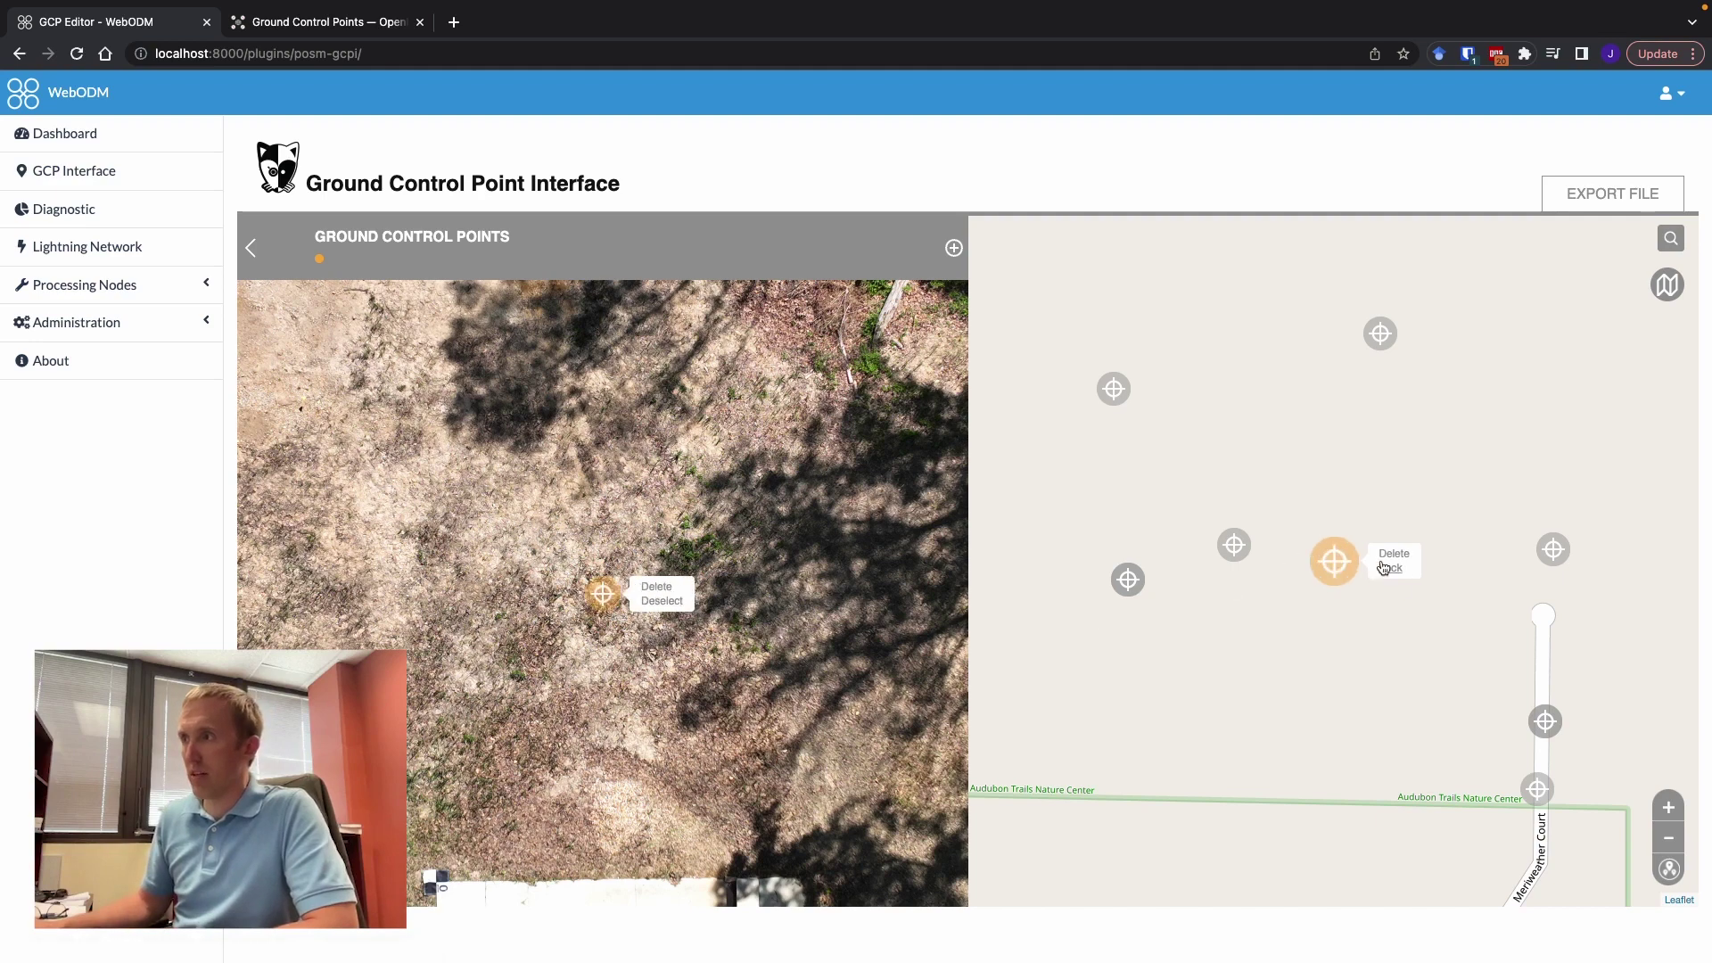
# Remove the existing photo marker and place a new point near the checkerboard target
pyautogui.click(654, 586)
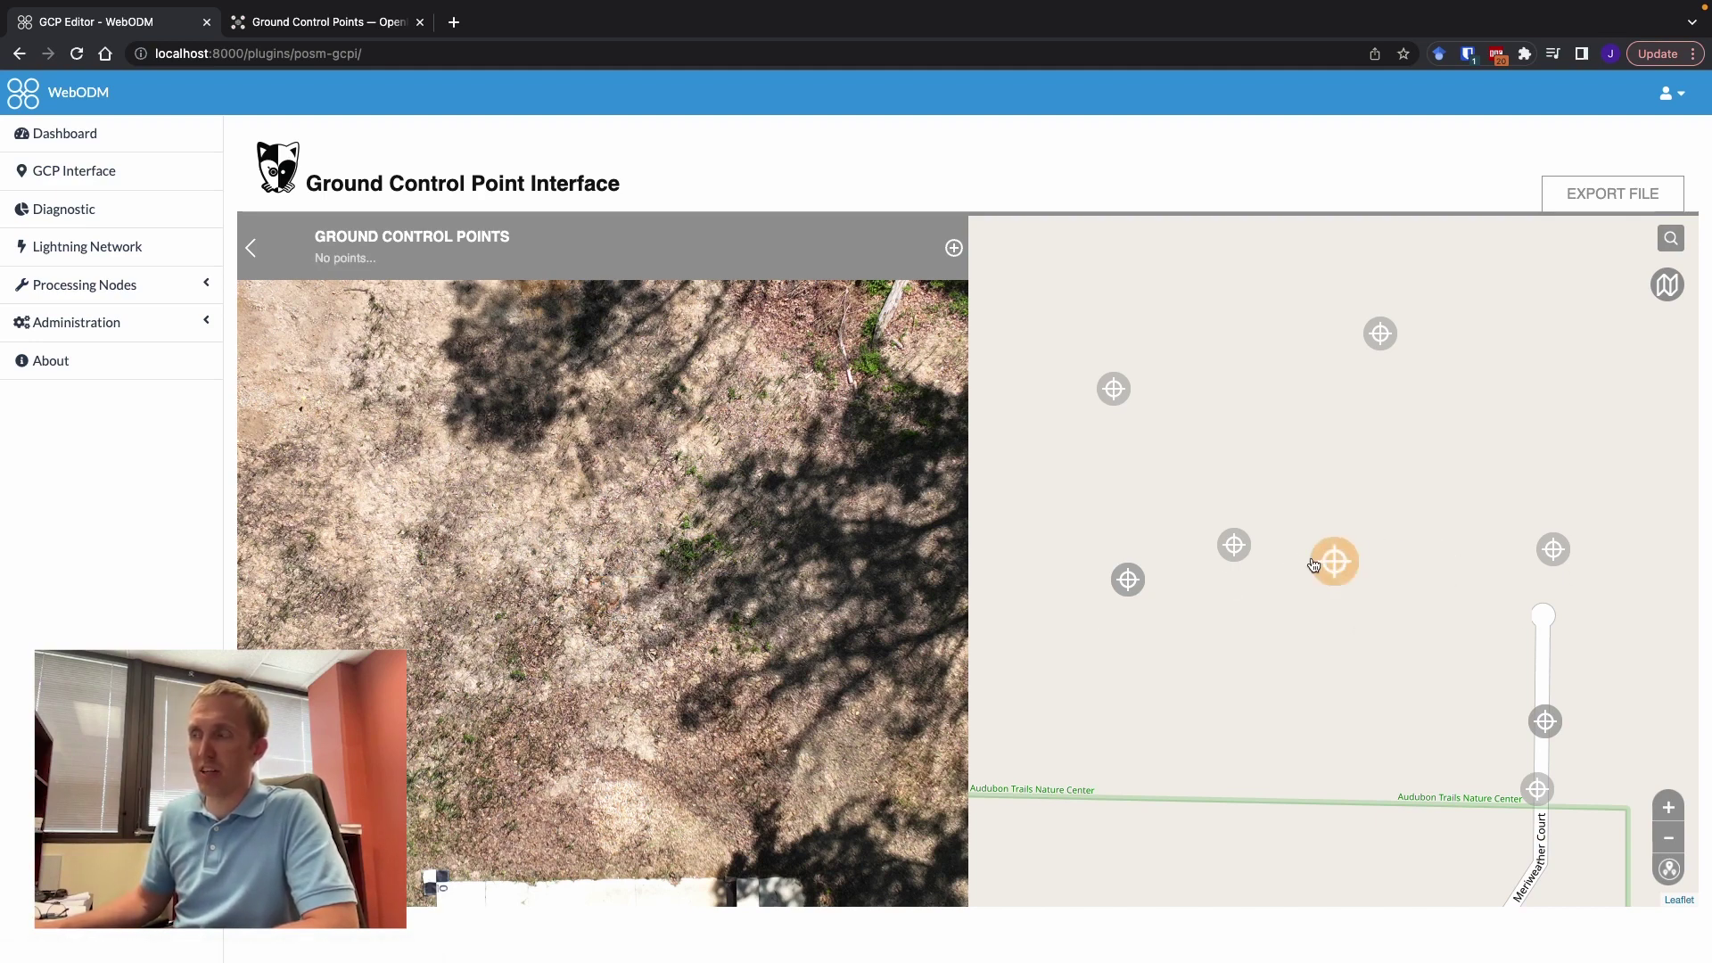
pyautogui.scroll(-2, 636, 608)
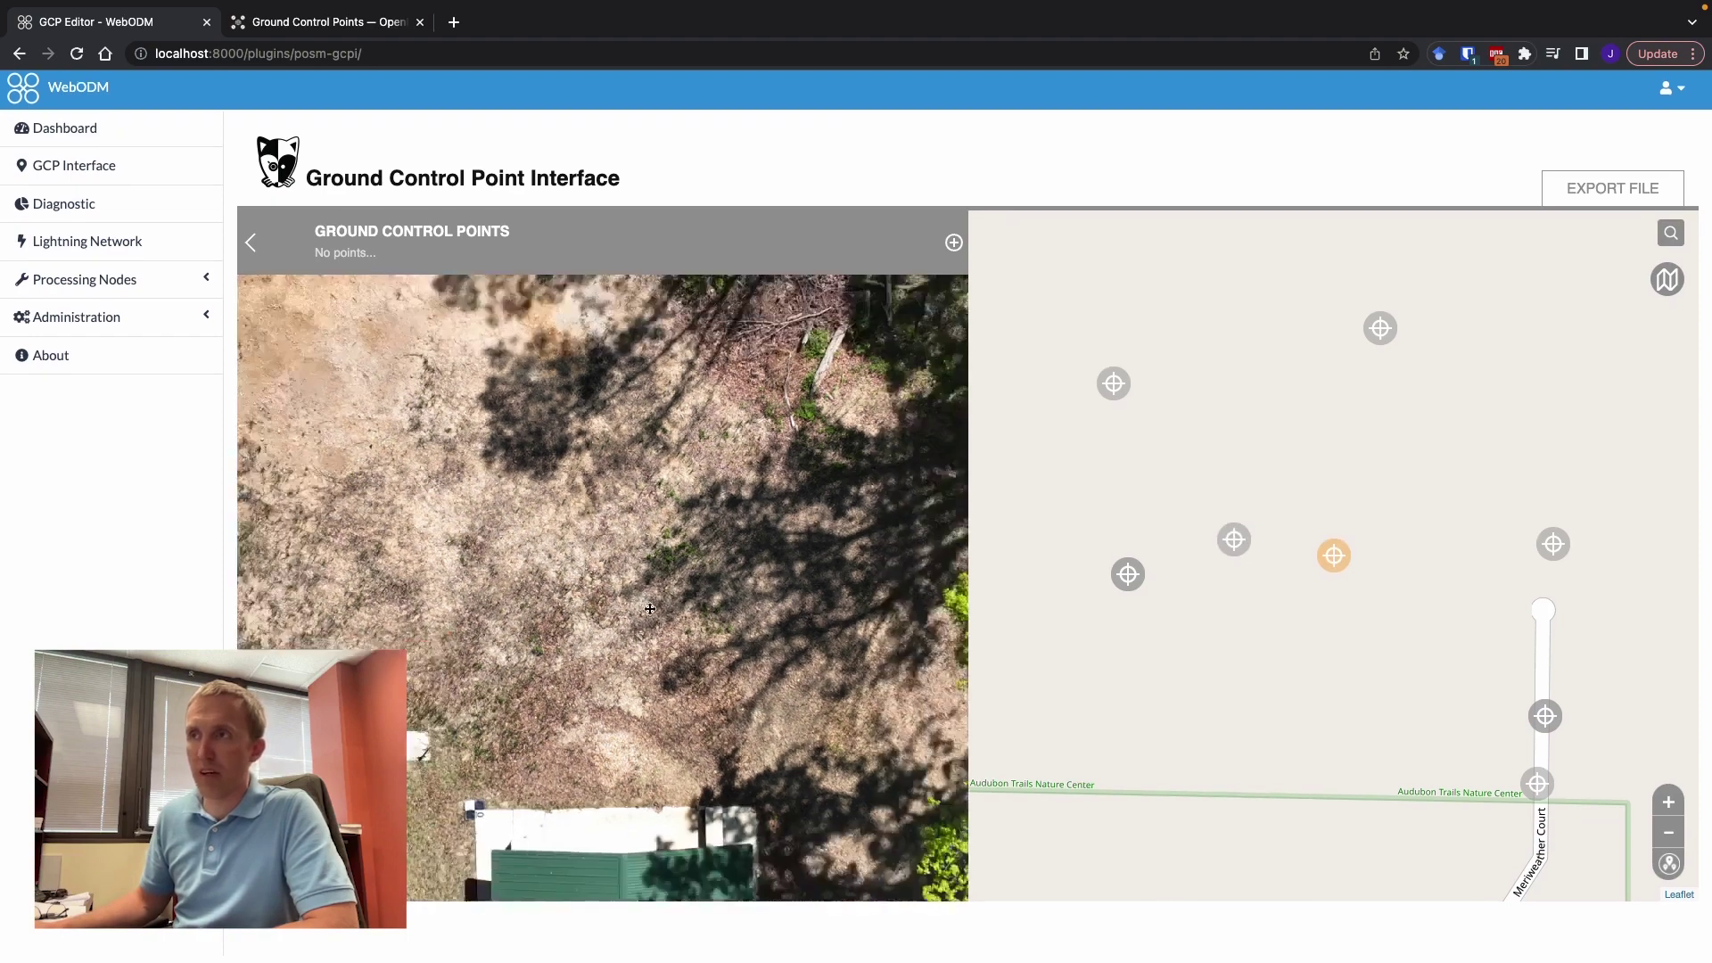
pyautogui.scroll(-2, 601, 630)
pyautogui.scroll(-2, 562, 648)
pyautogui.scroll(-2, 504, 679)
pyautogui.scroll(2, 504, 677)
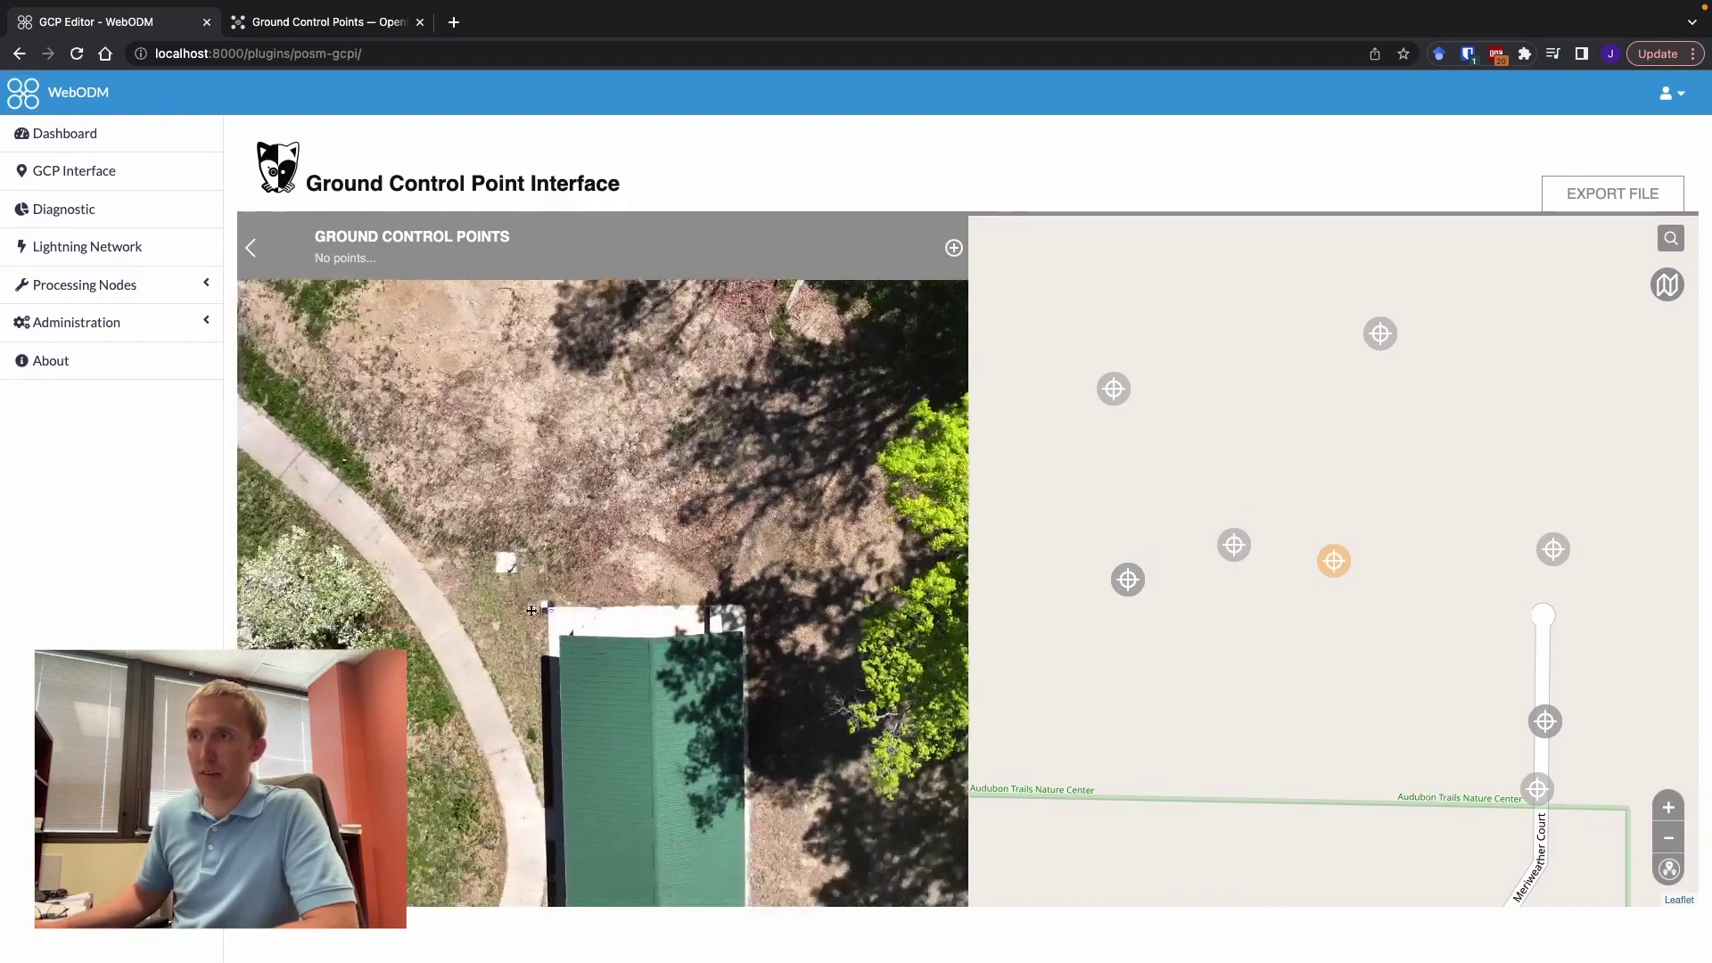
pyautogui.scroll(1, 503, 663)
pyautogui.scroll(2, 502, 649)
pyautogui.scroll(2, 499, 634)
pyautogui.moveTo(499, 635); pyautogui.dragTo(630, 600)
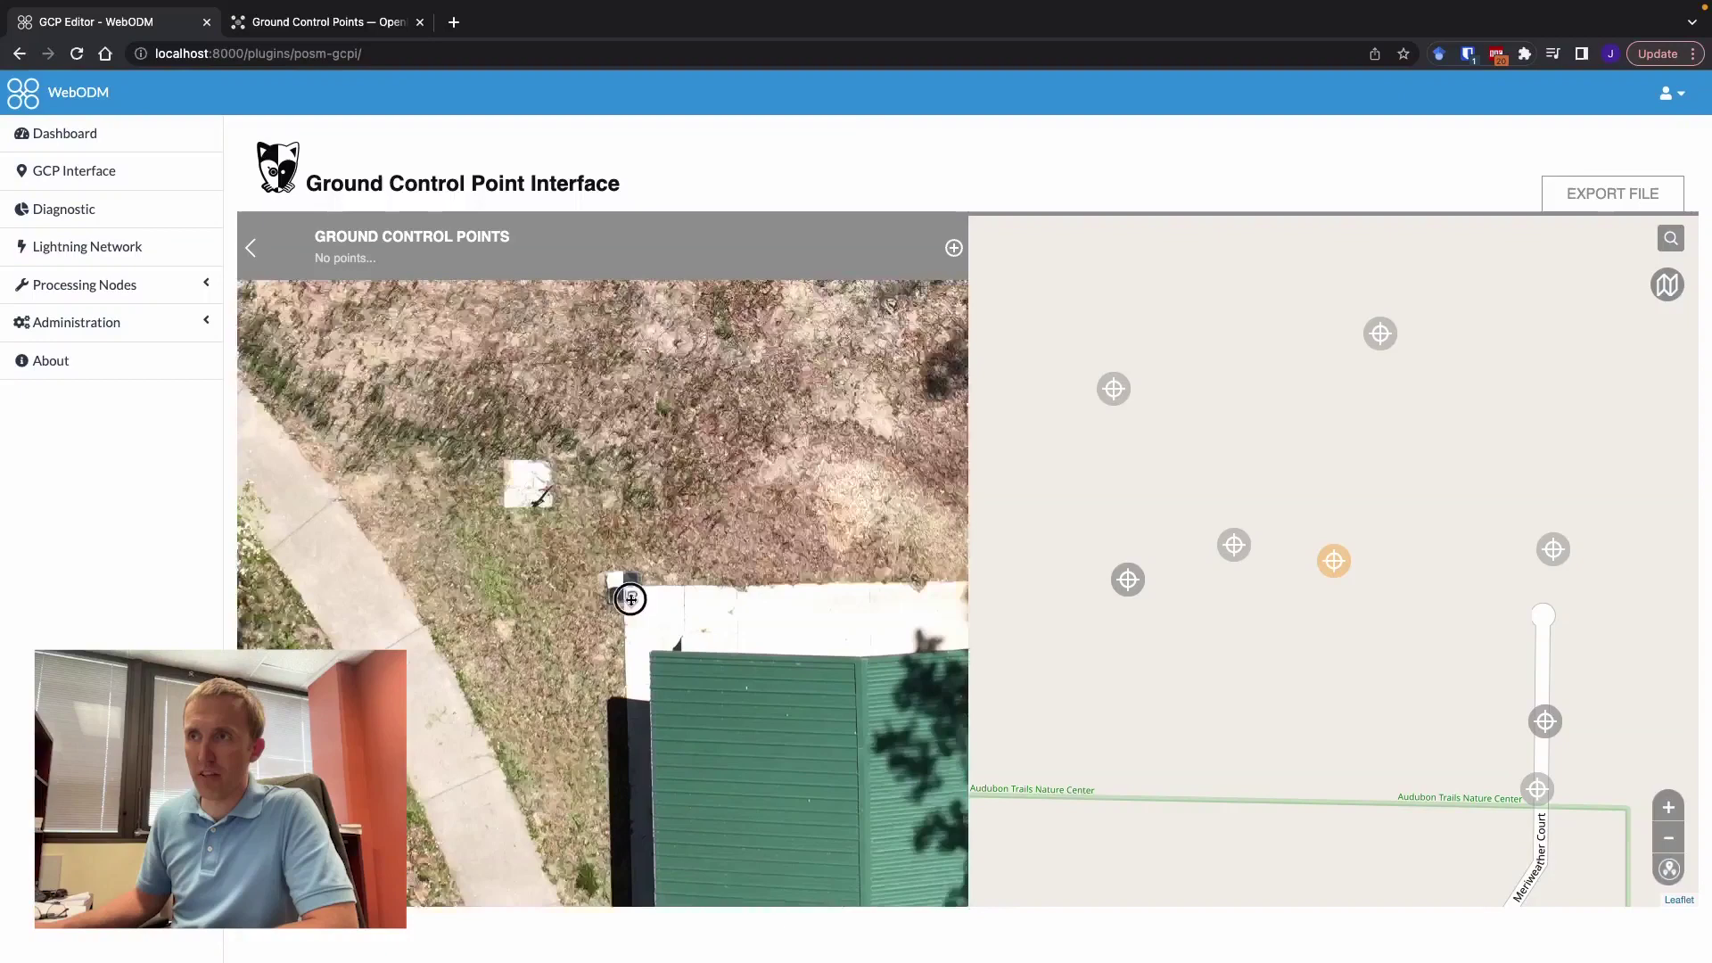
pyautogui.scroll(2, 649, 705)
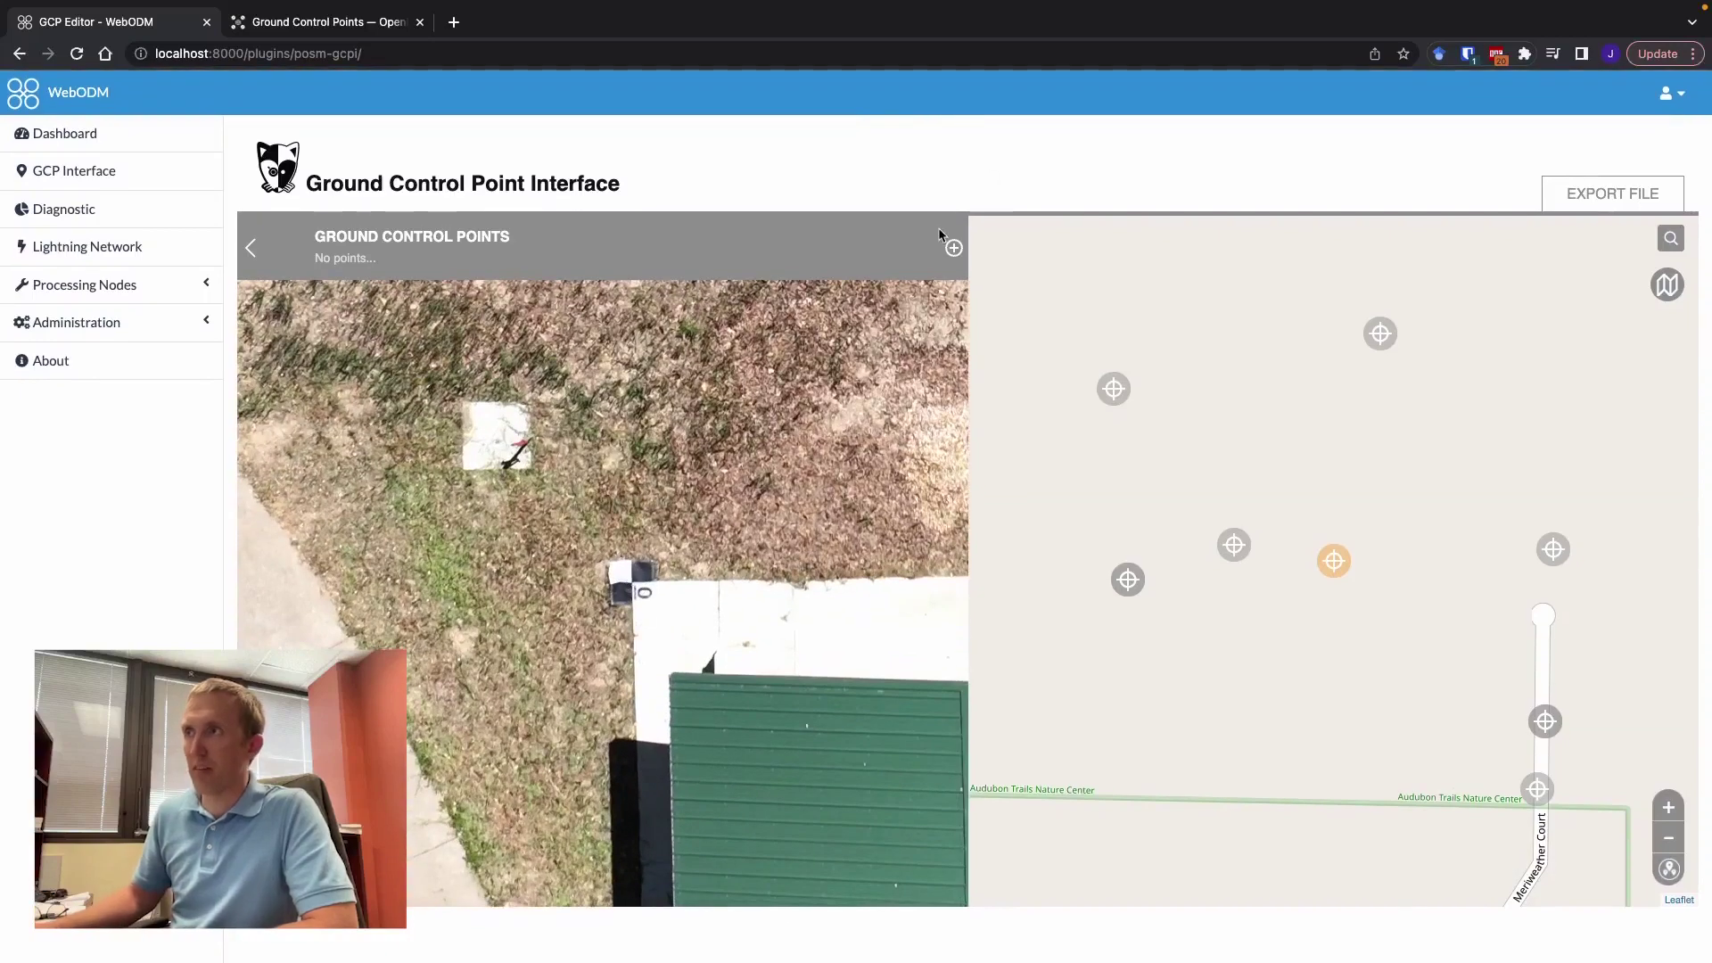
pyautogui.click(954, 249)
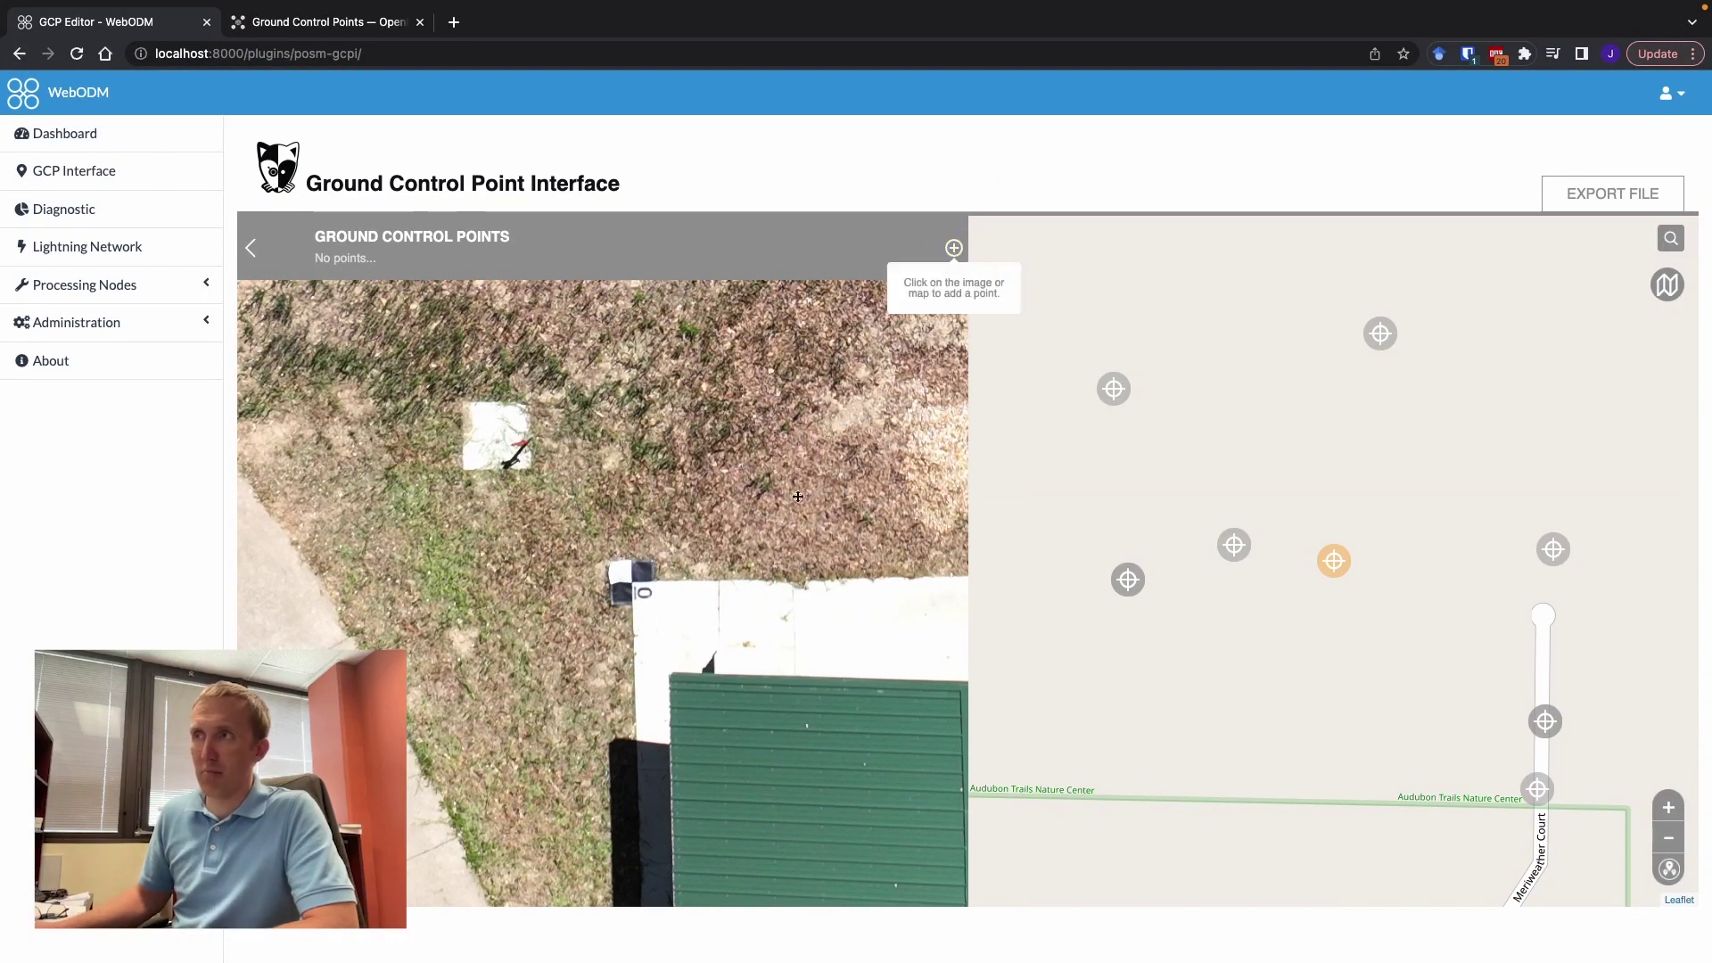
pyautogui.click(631, 579)
pyautogui.scroll(2, 636, 585)
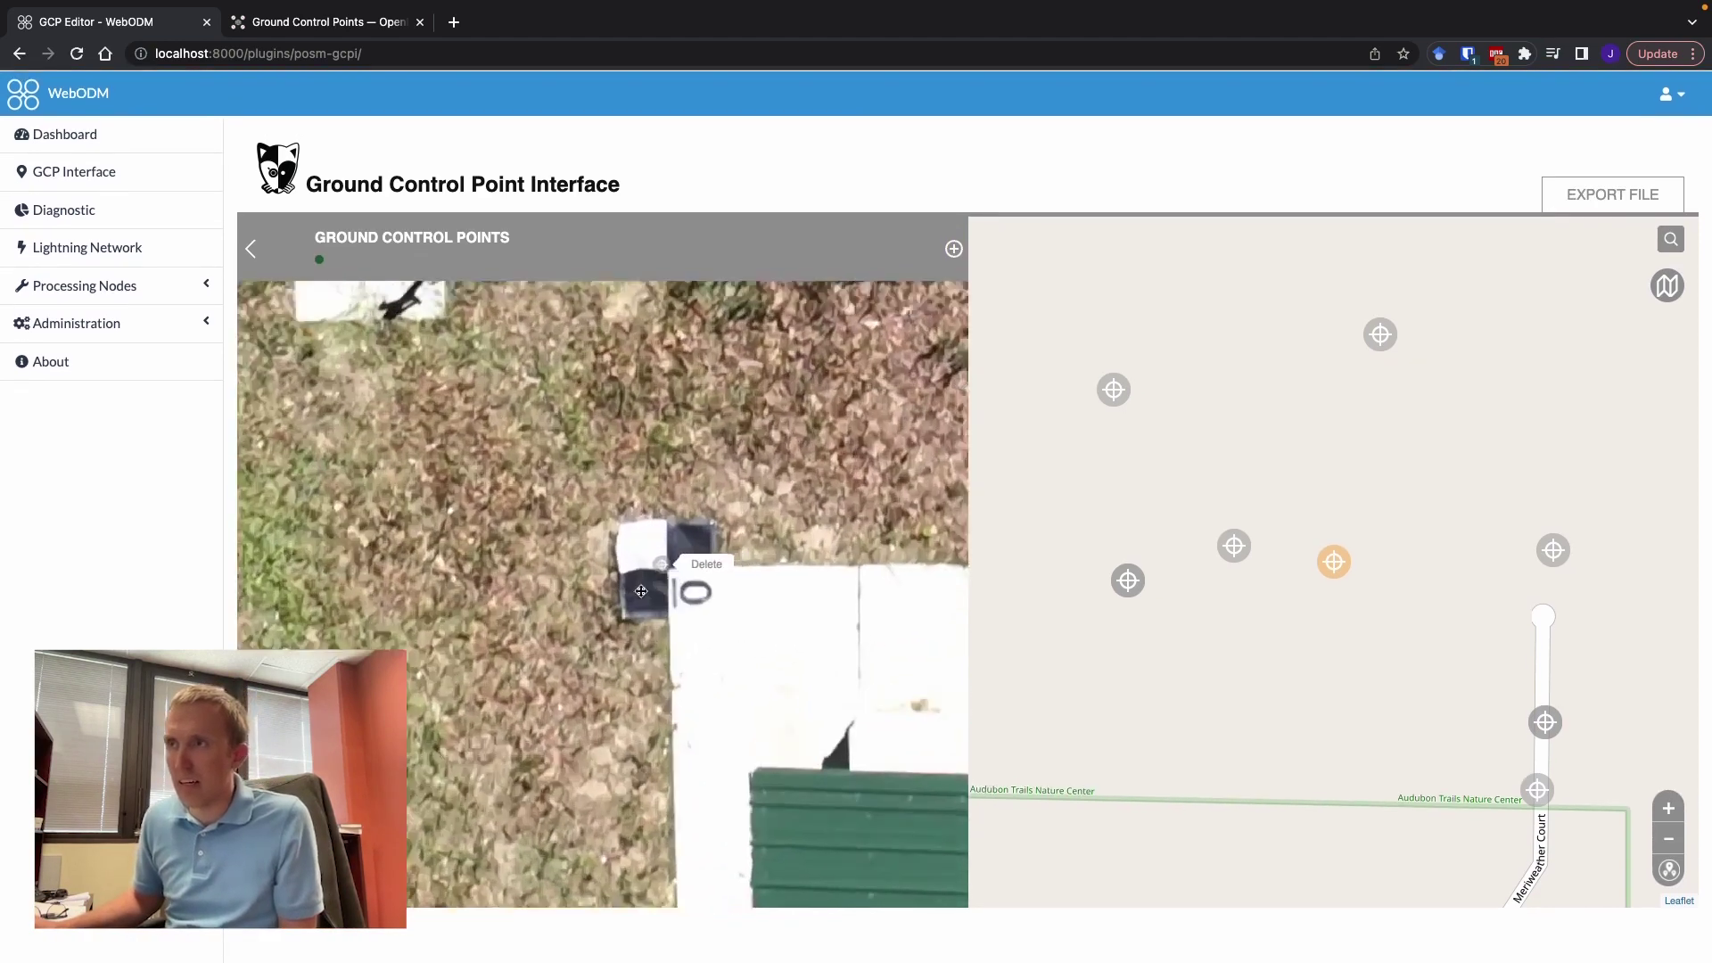
pyautogui.moveTo(658, 564); pyautogui.dragTo(670, 574)
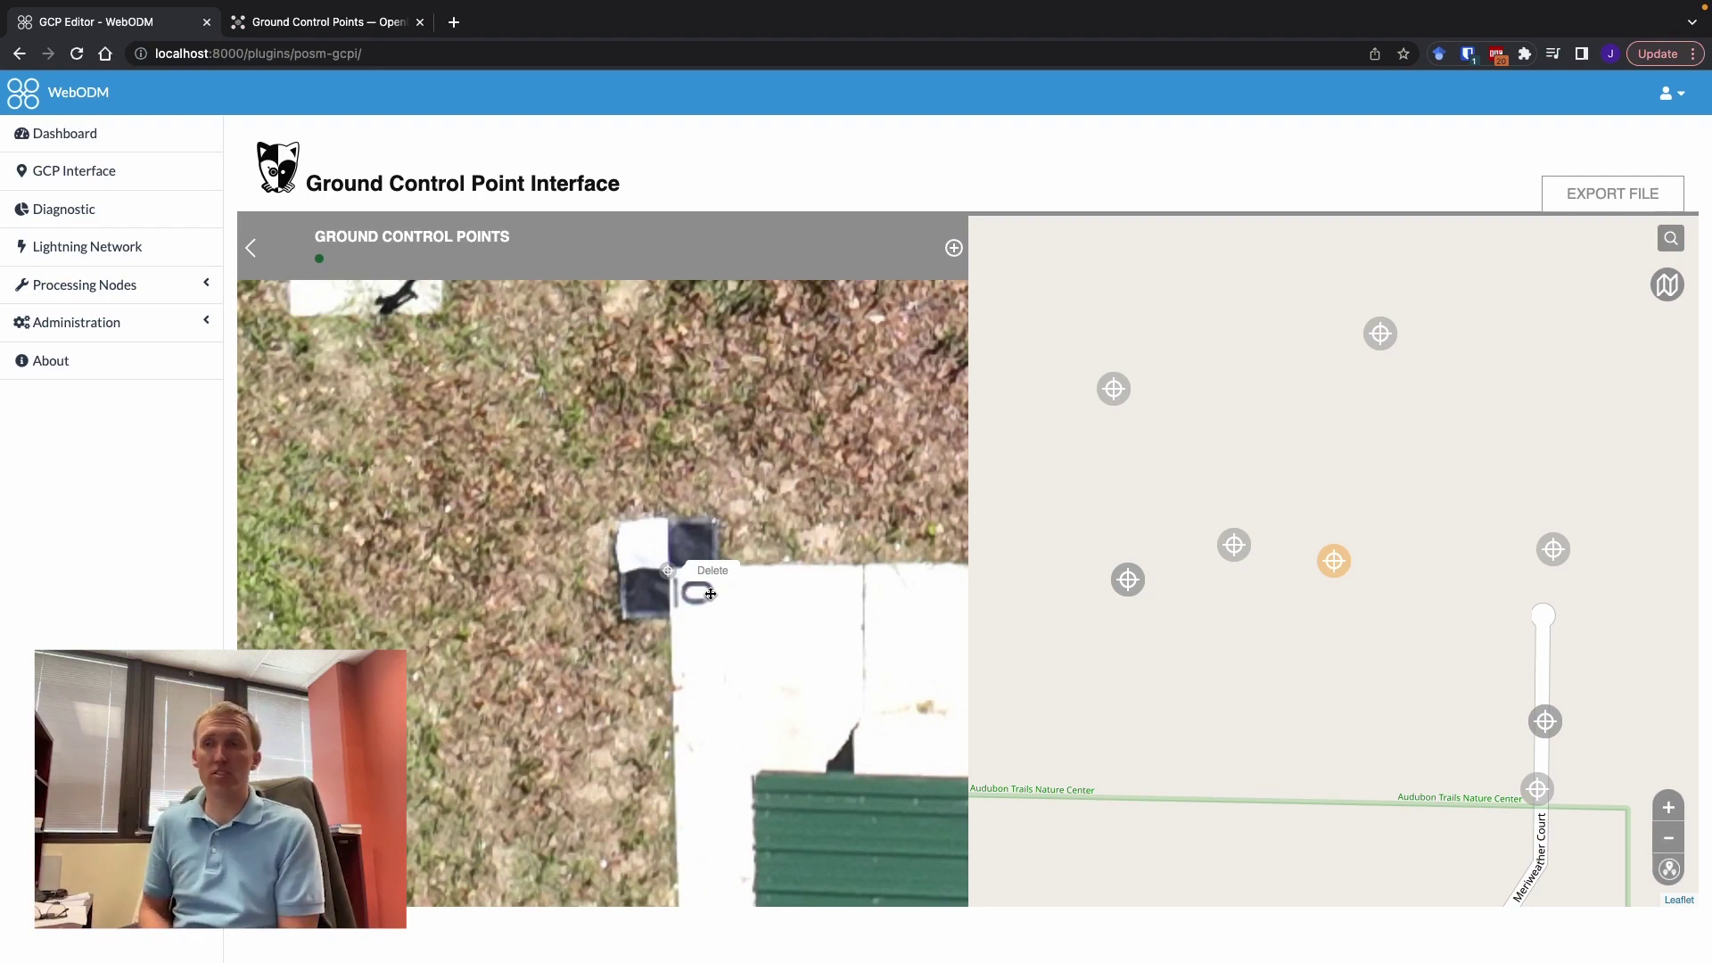
# Replace the misplaced point with one centred on the checkerboard target
pyautogui.click(668, 571)
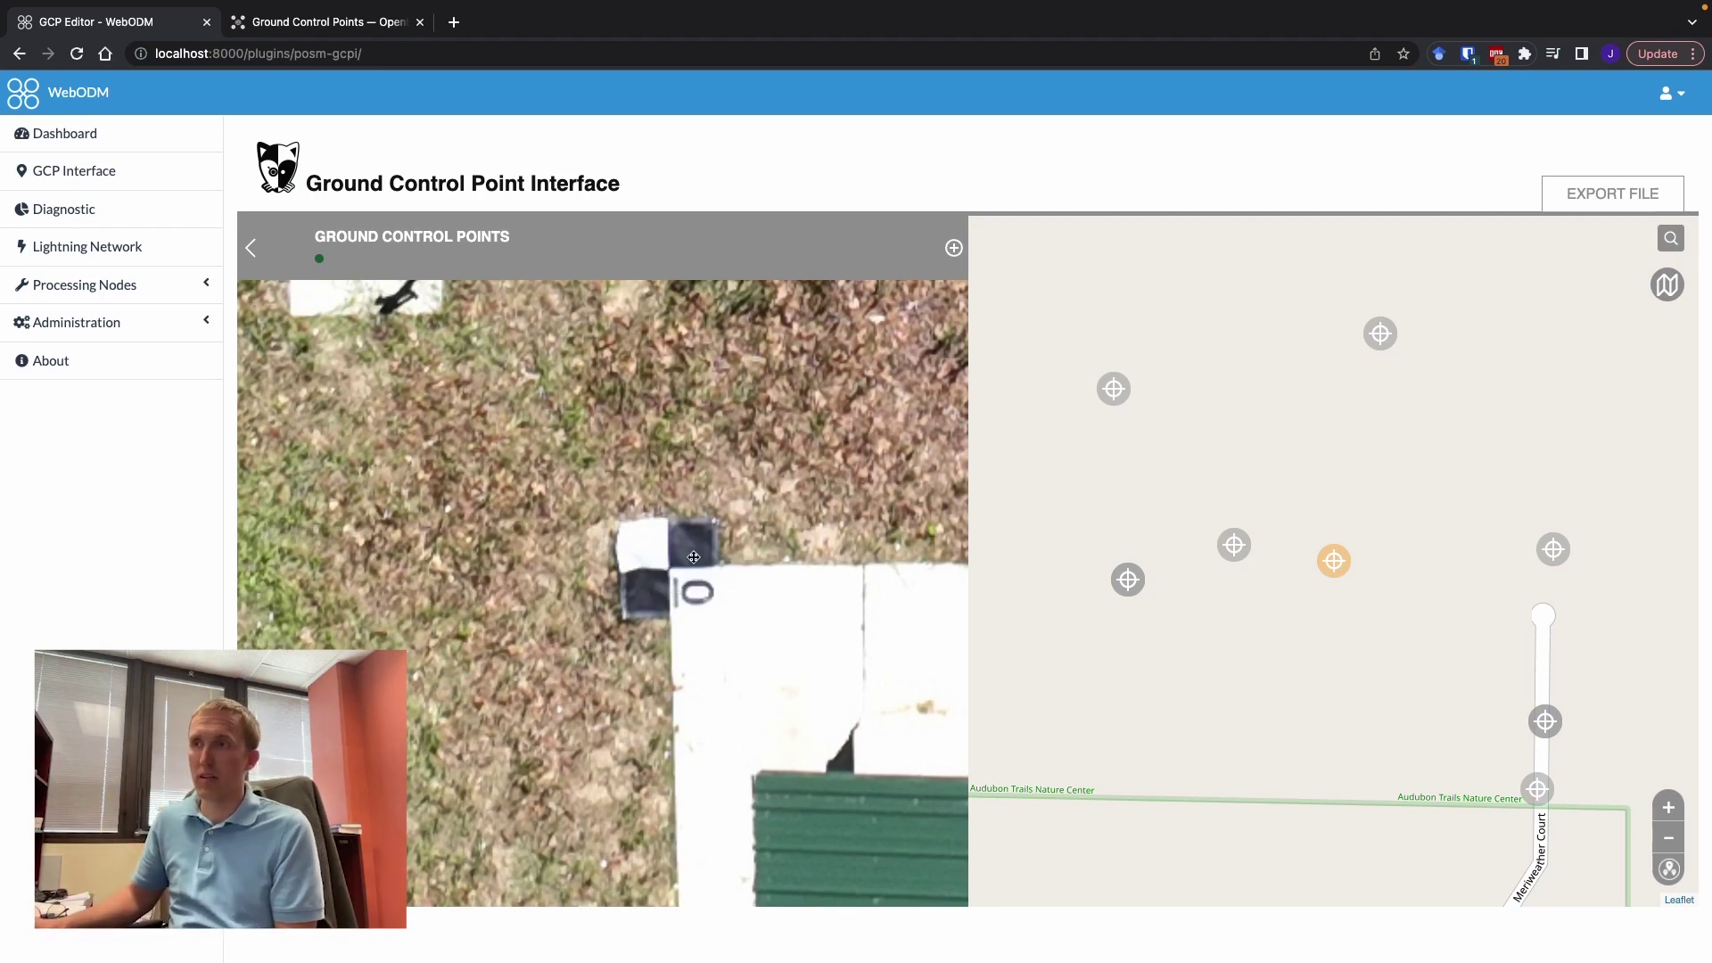
pyautogui.click(955, 246)
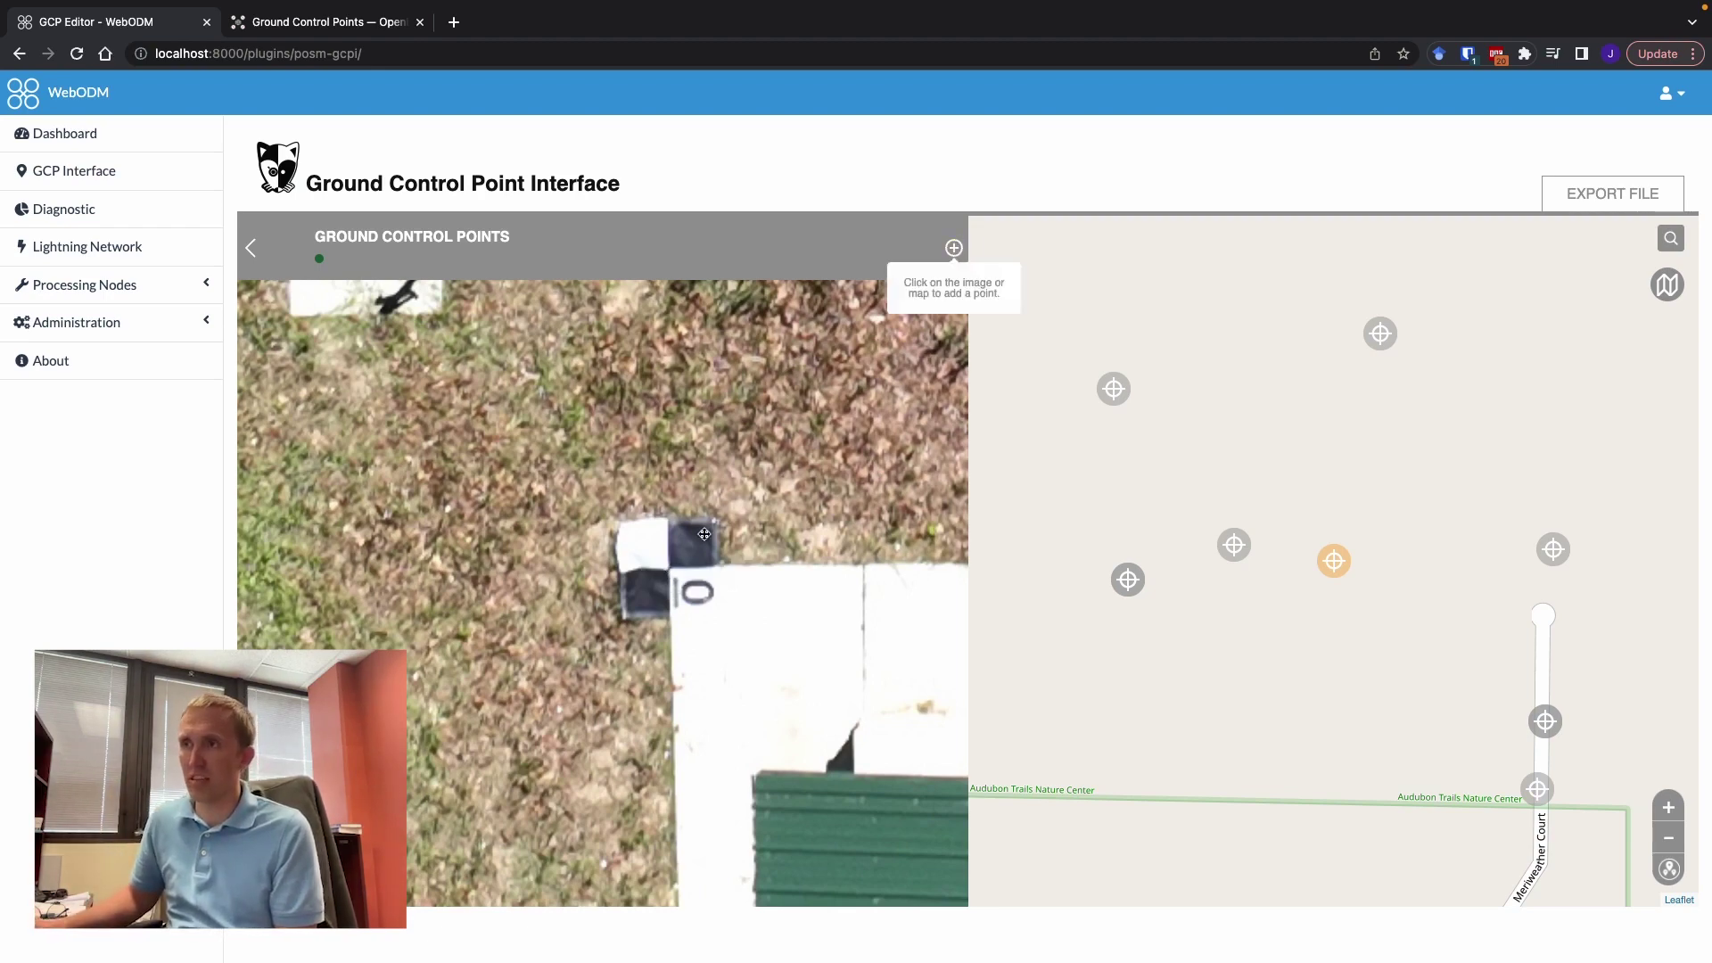
pyautogui.click(669, 574)
pyautogui.moveTo(668, 579); pyautogui.dragTo(668, 576)
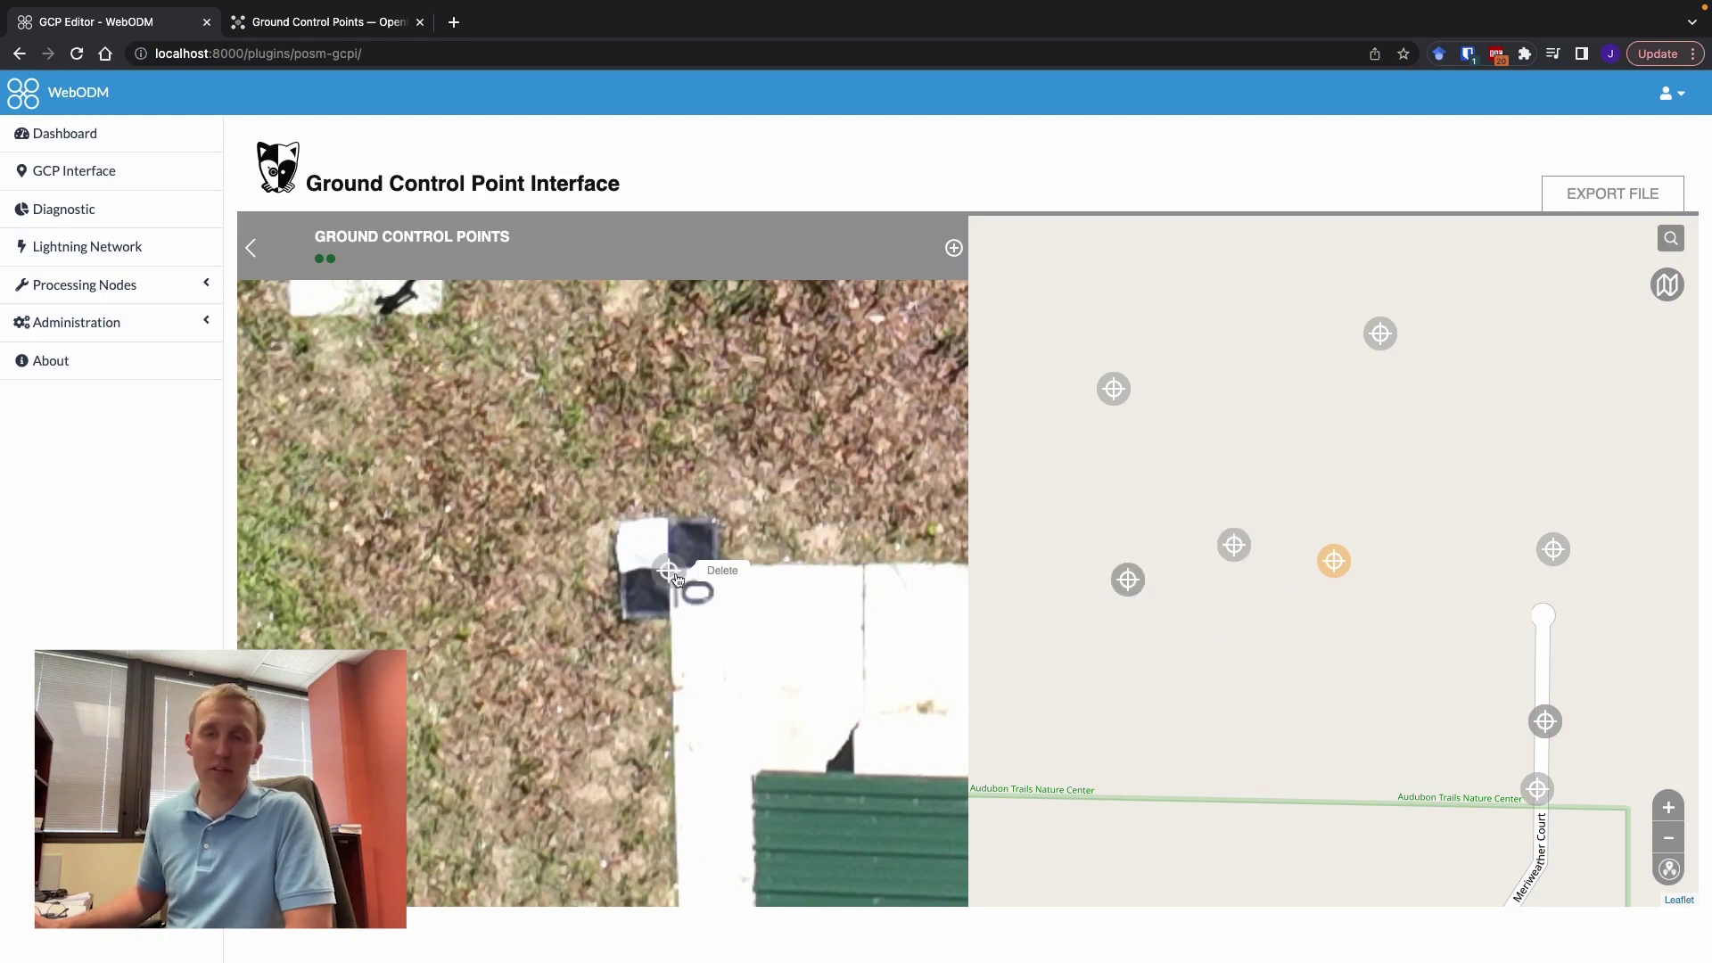
# Link the photo's target point to map control point 5b
pyautogui.click(1130, 583)
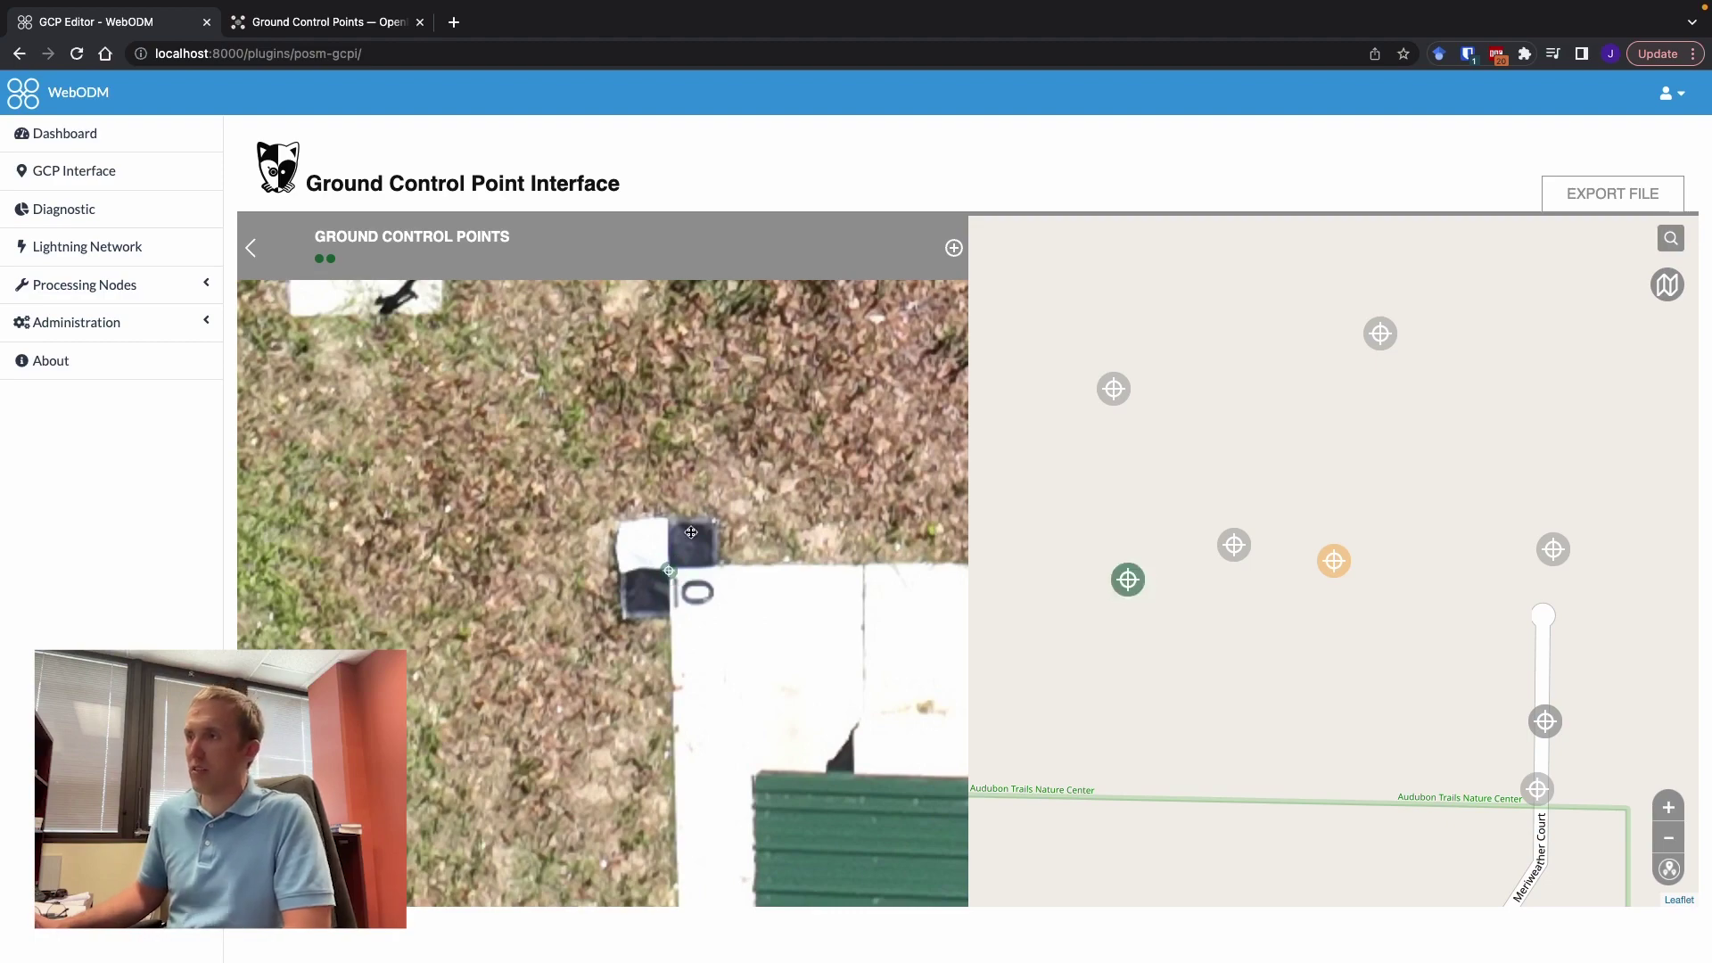
pyautogui.scroll(-1, 780, 554)
pyautogui.scroll(-1, 780, 554)
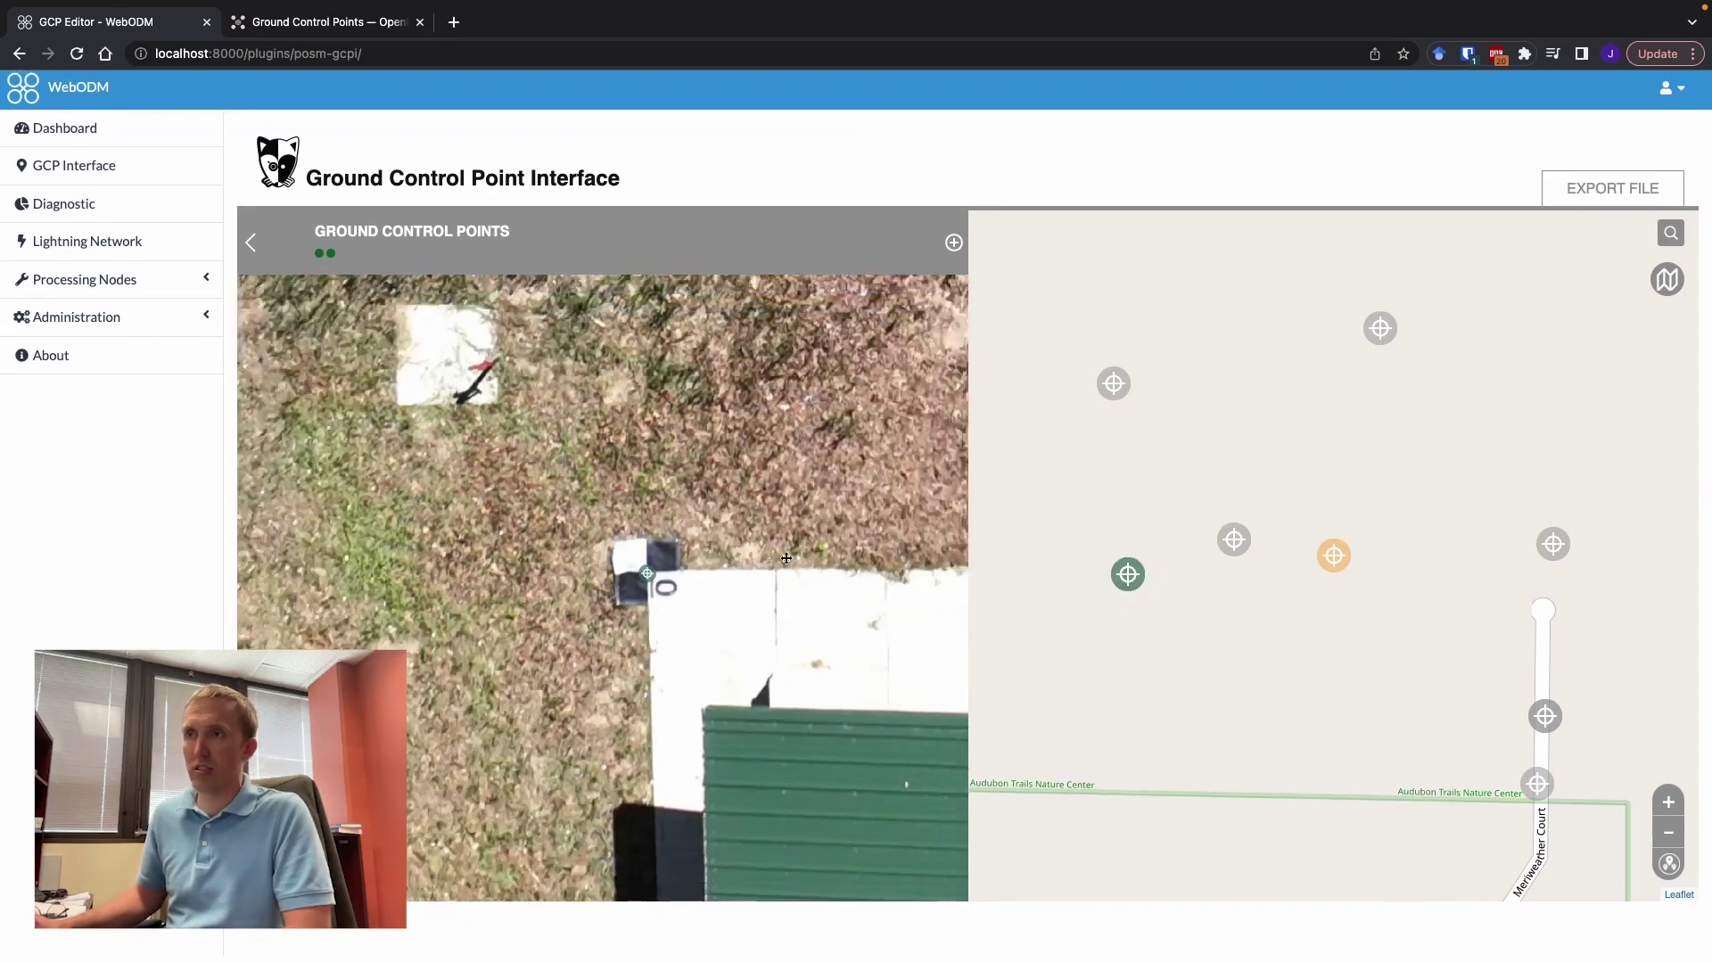
pyautogui.scroll(-1, 786, 559)
pyautogui.scroll(-1, 791, 564)
pyautogui.scroll(-1, 796, 570)
pyautogui.scroll(-3, 800, 575)
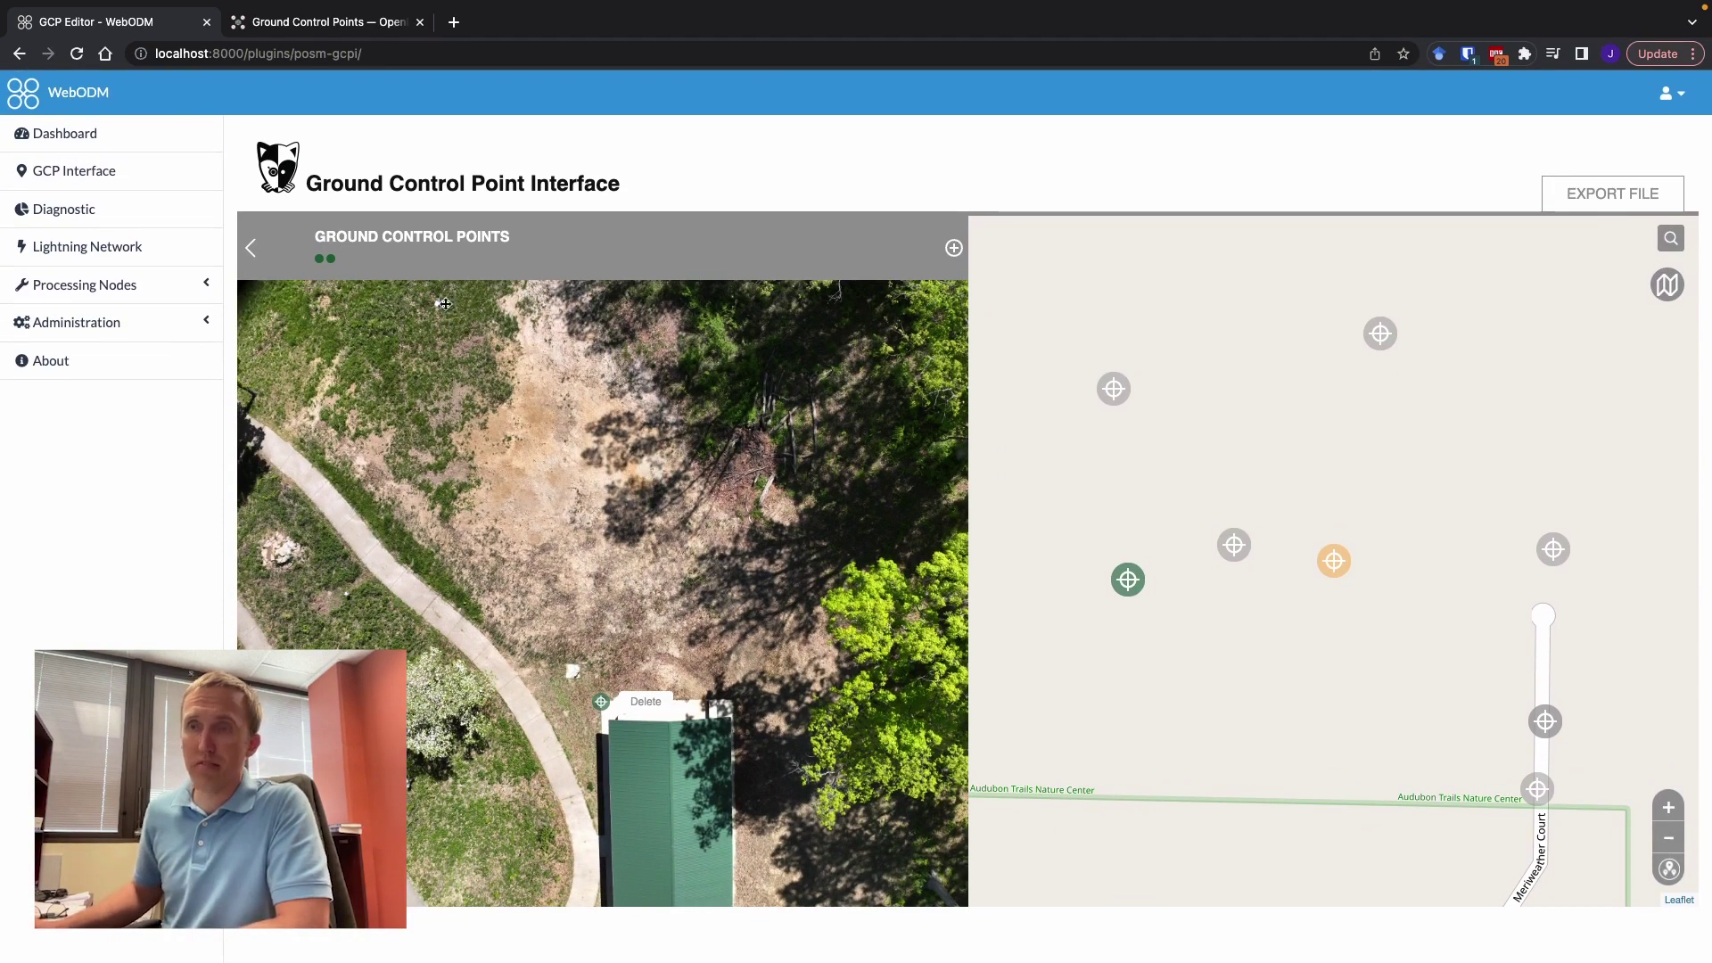
# Mark the grass target, pair it with map point 4, and return to the thumbnails
pyautogui.moveTo(447, 308)
pyautogui.mouseDown()
pyautogui.moveTo(650, 540)
pyautogui.moveTo(703, 508)
pyautogui.mouseUp()
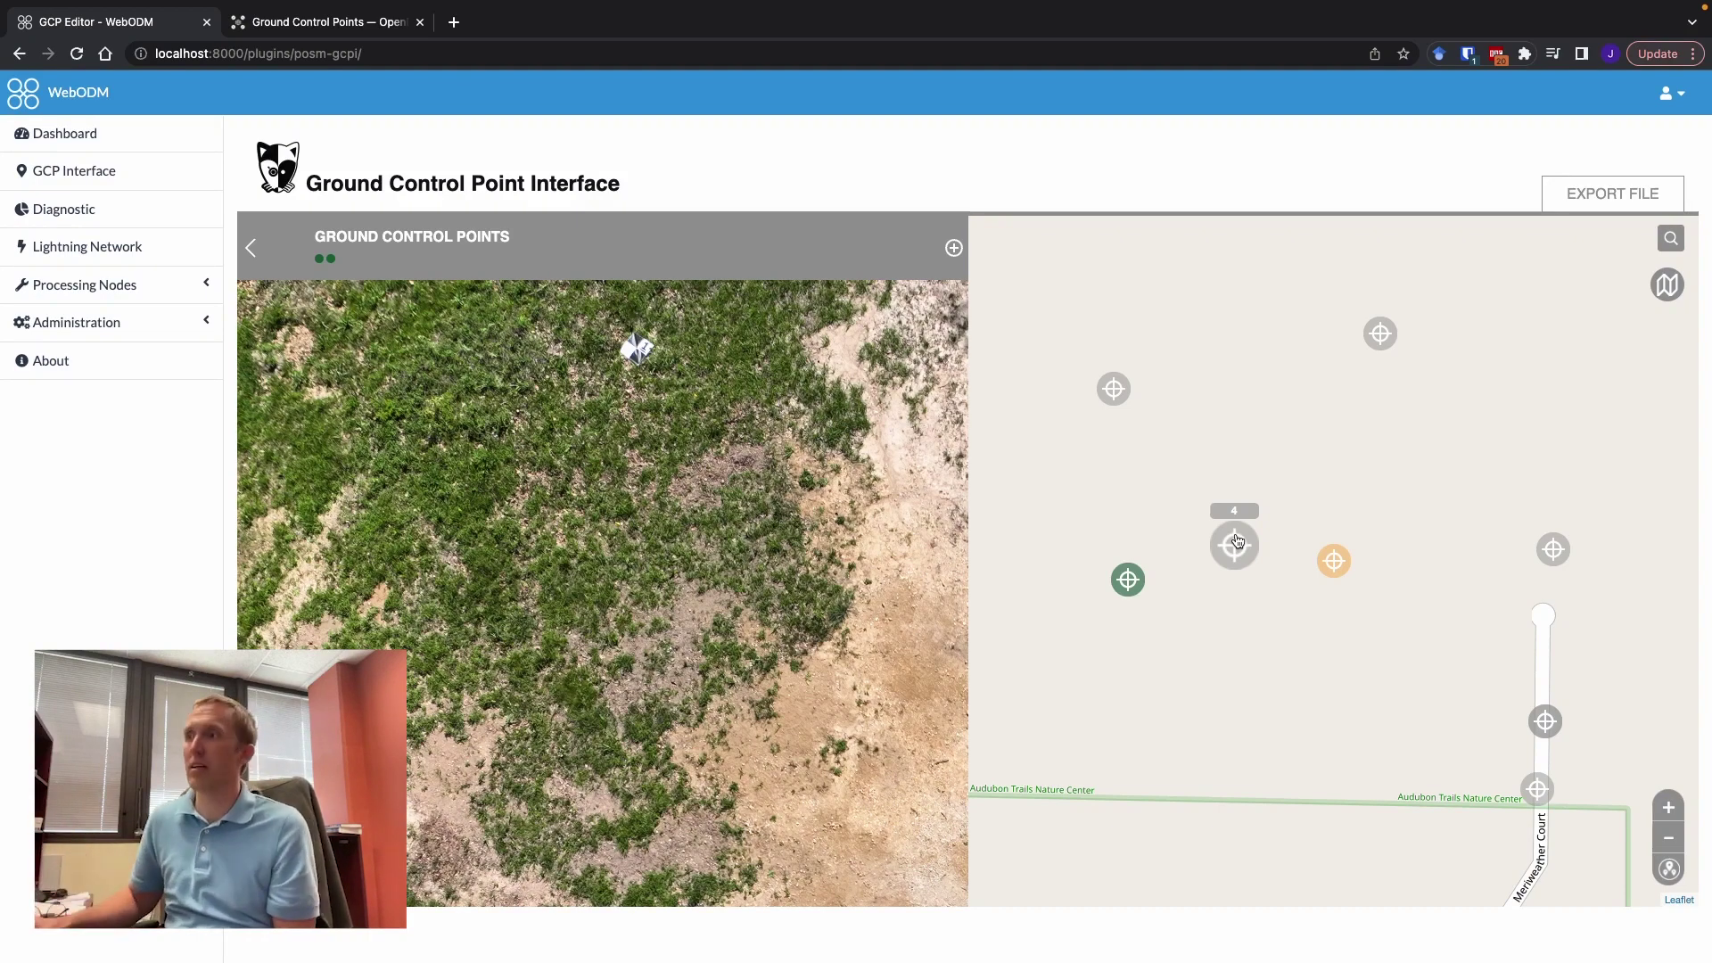
pyautogui.click(952, 251)
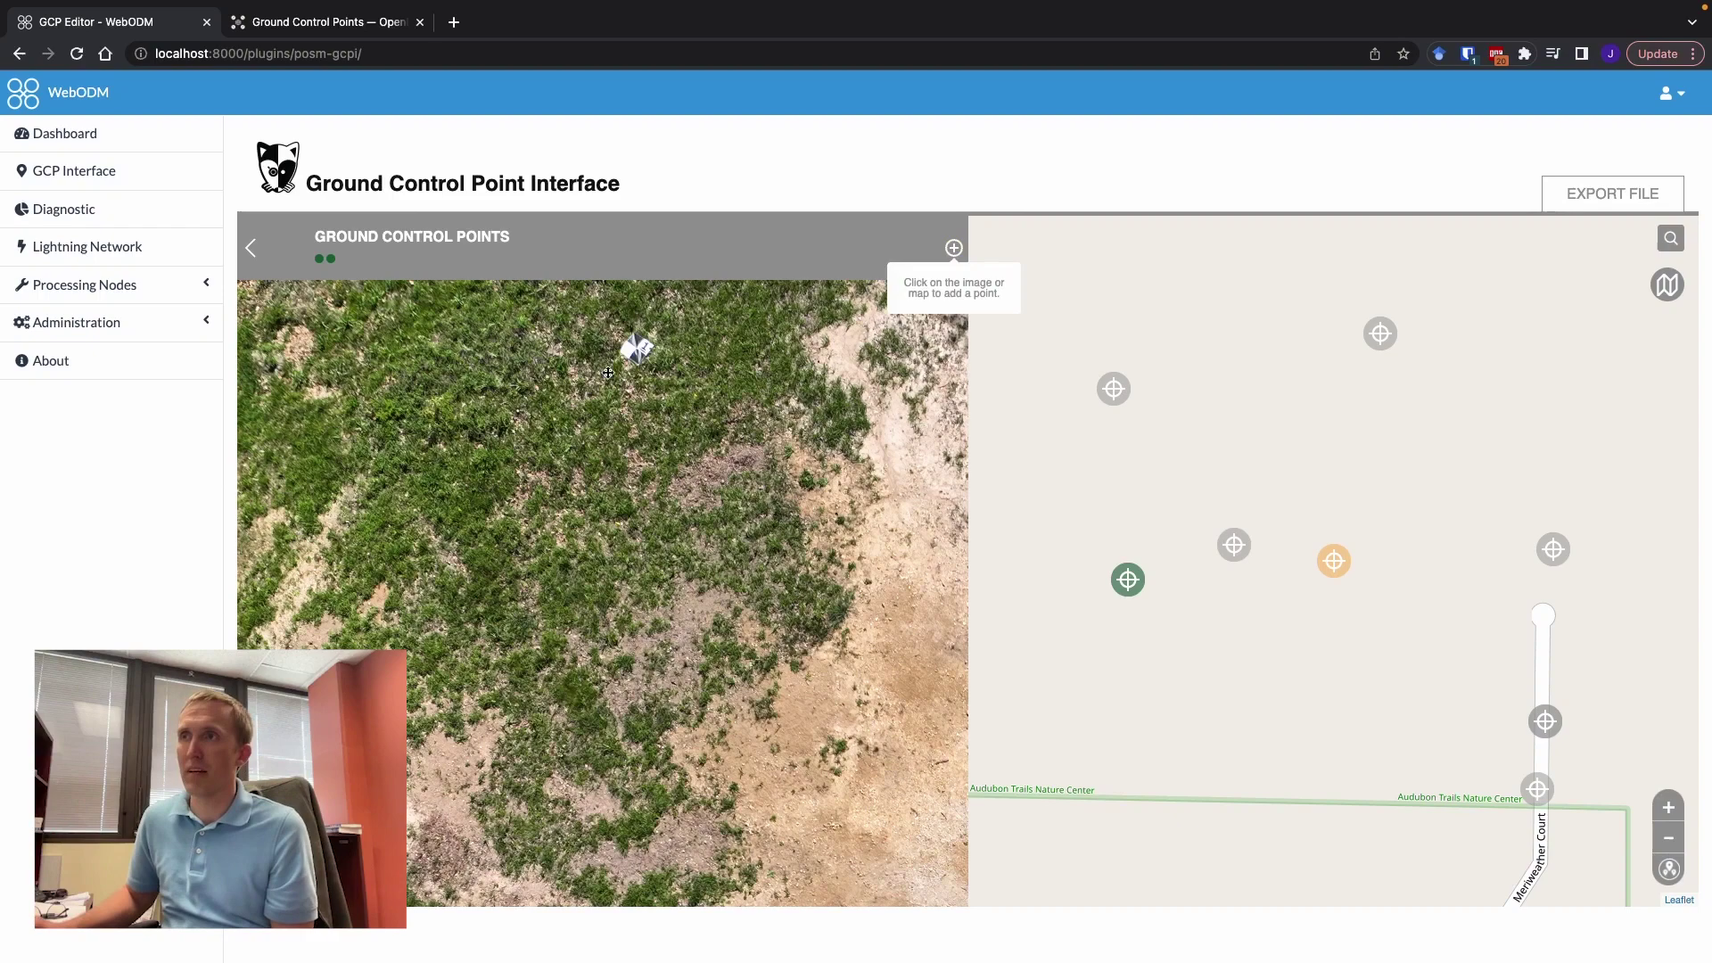
pyautogui.click(636, 350)
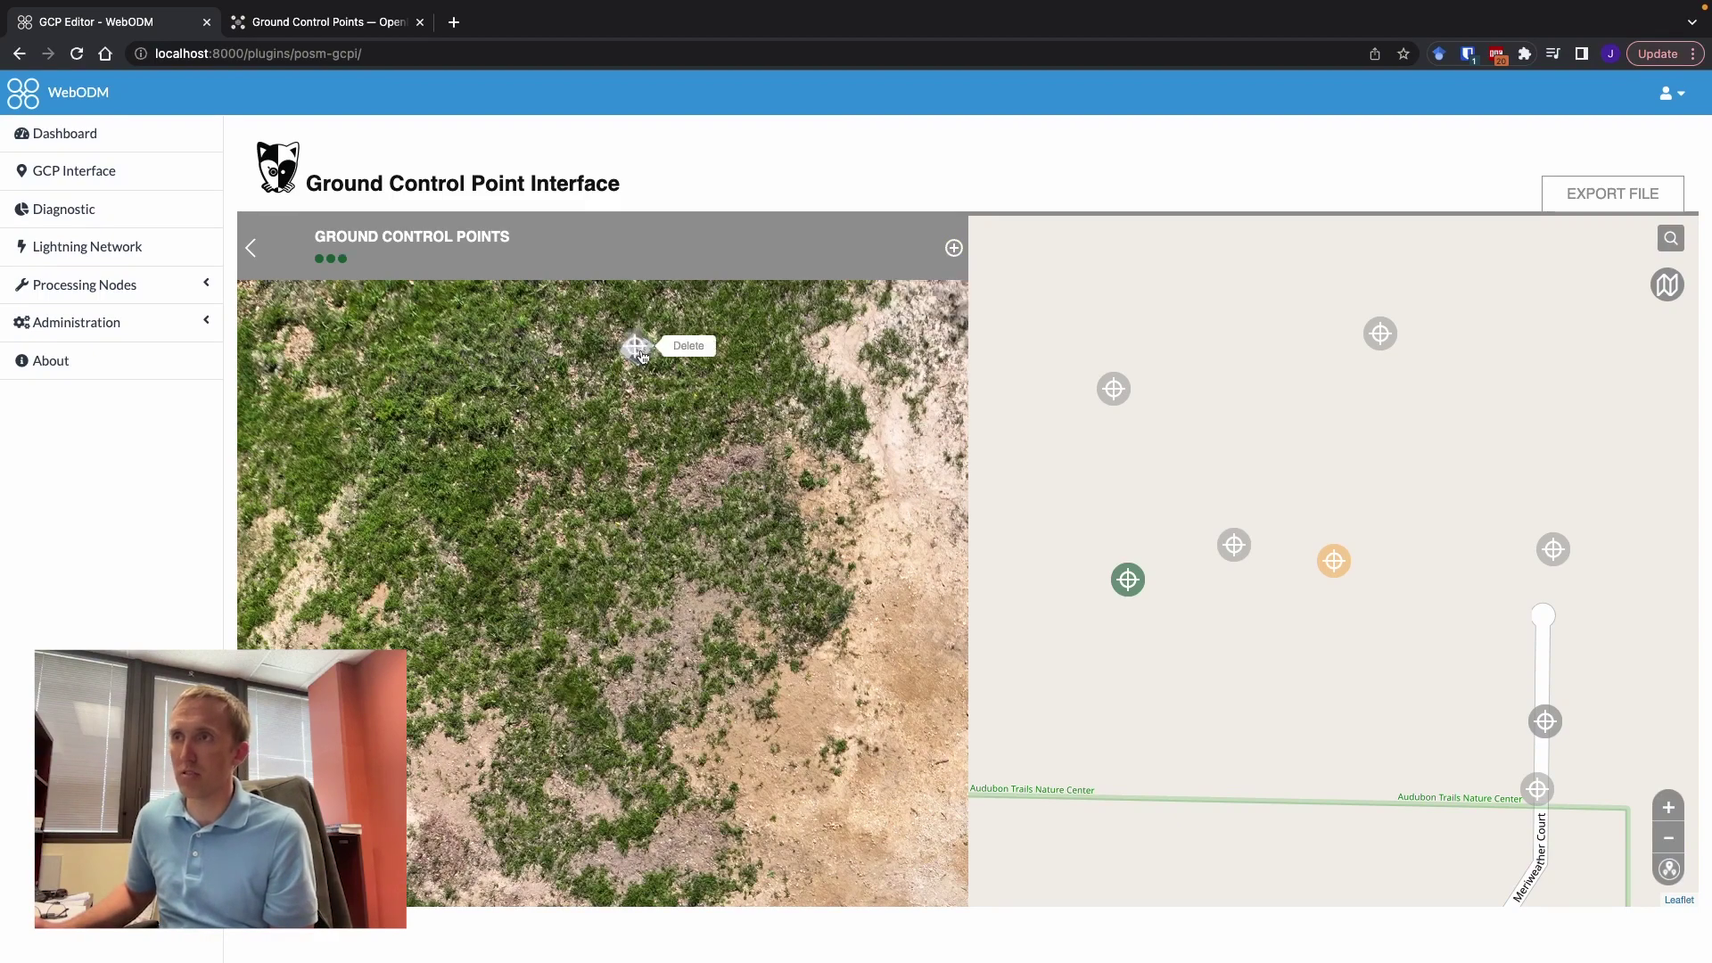
pyautogui.scroll(3, 639, 354)
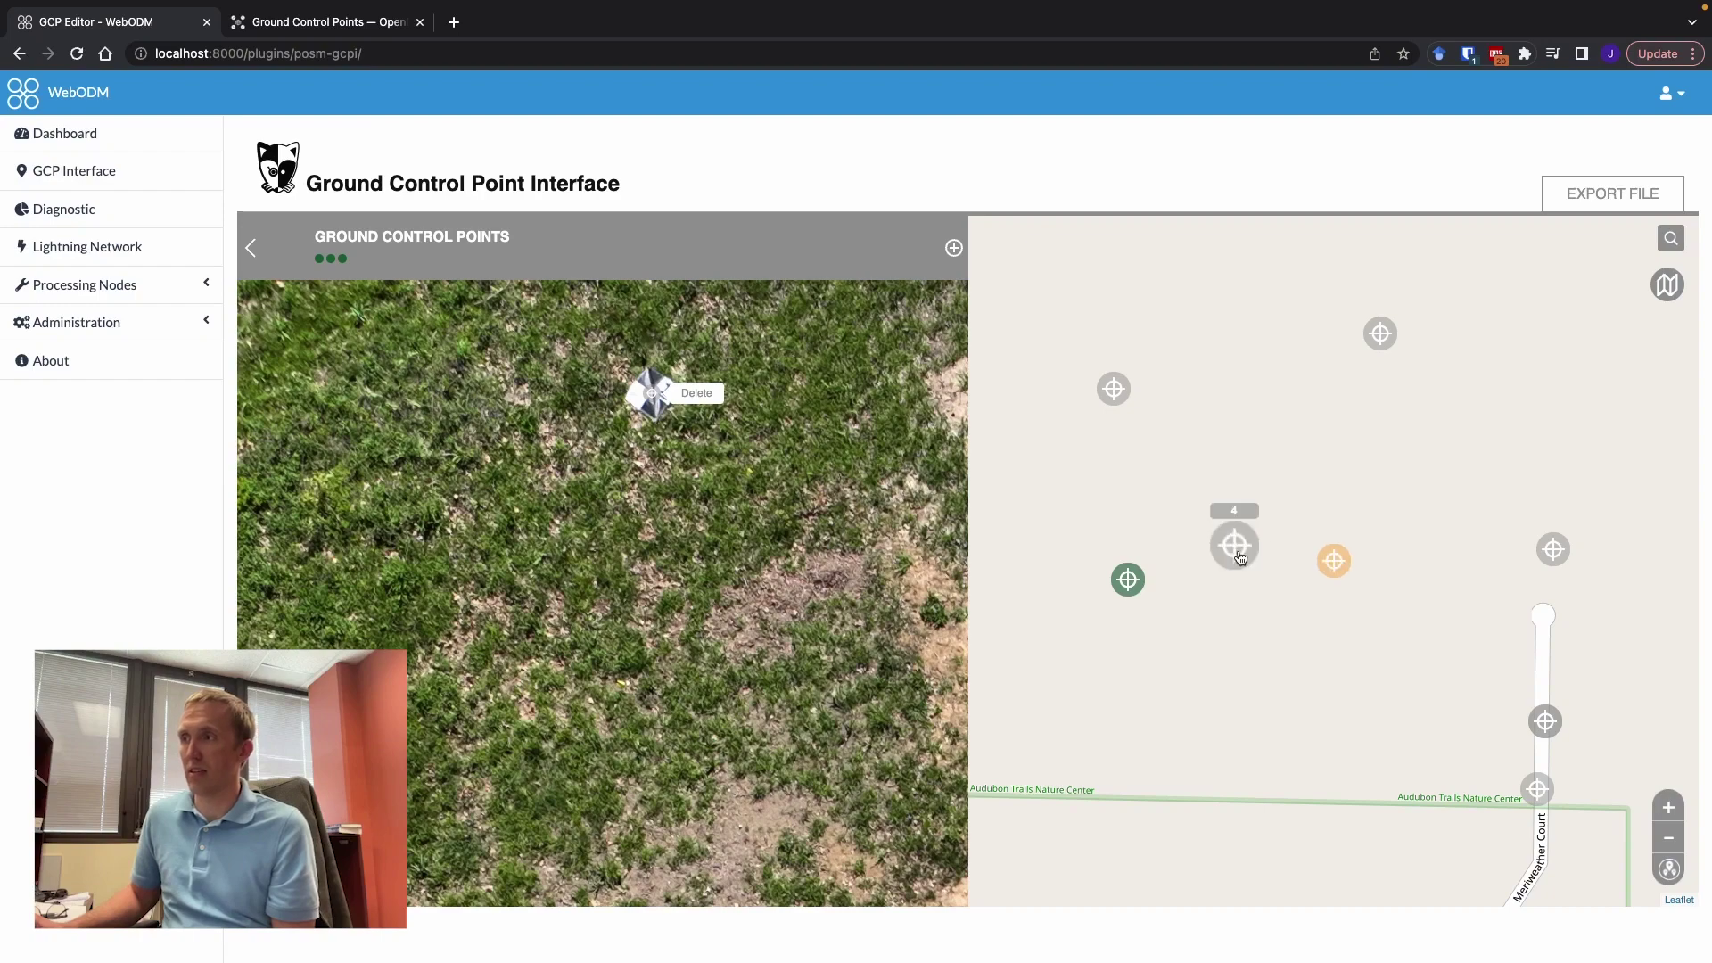
pyautogui.click(1241, 558)
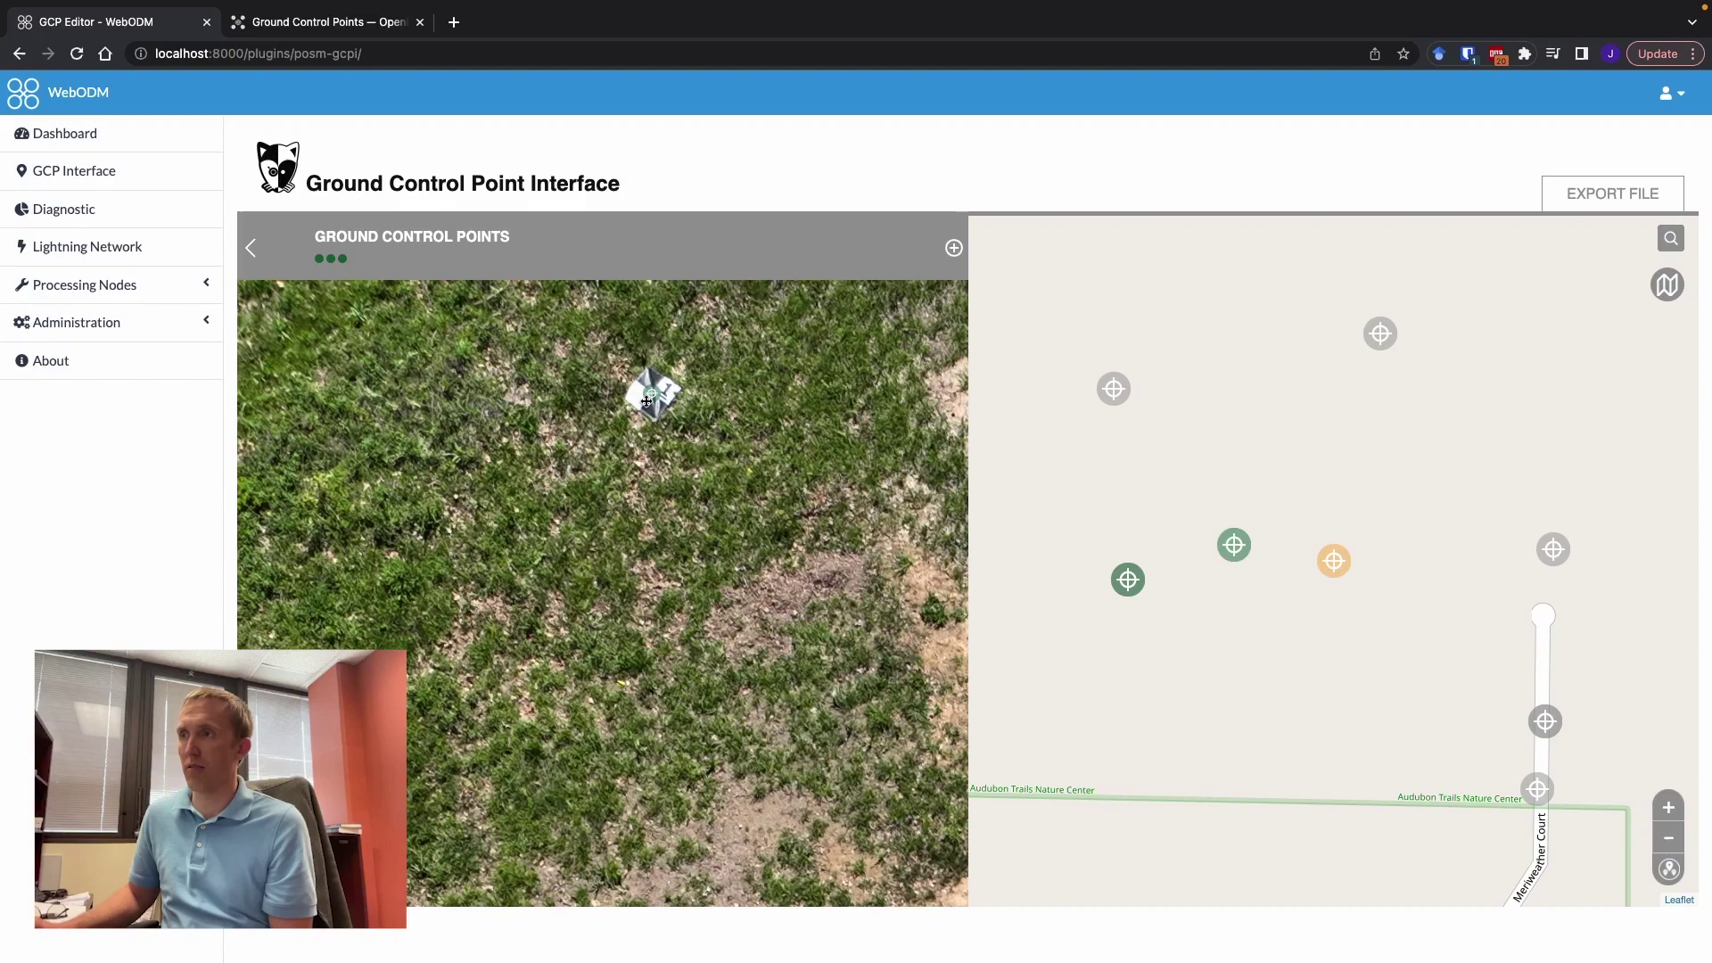
pyautogui.scroll(-2, 710, 513)
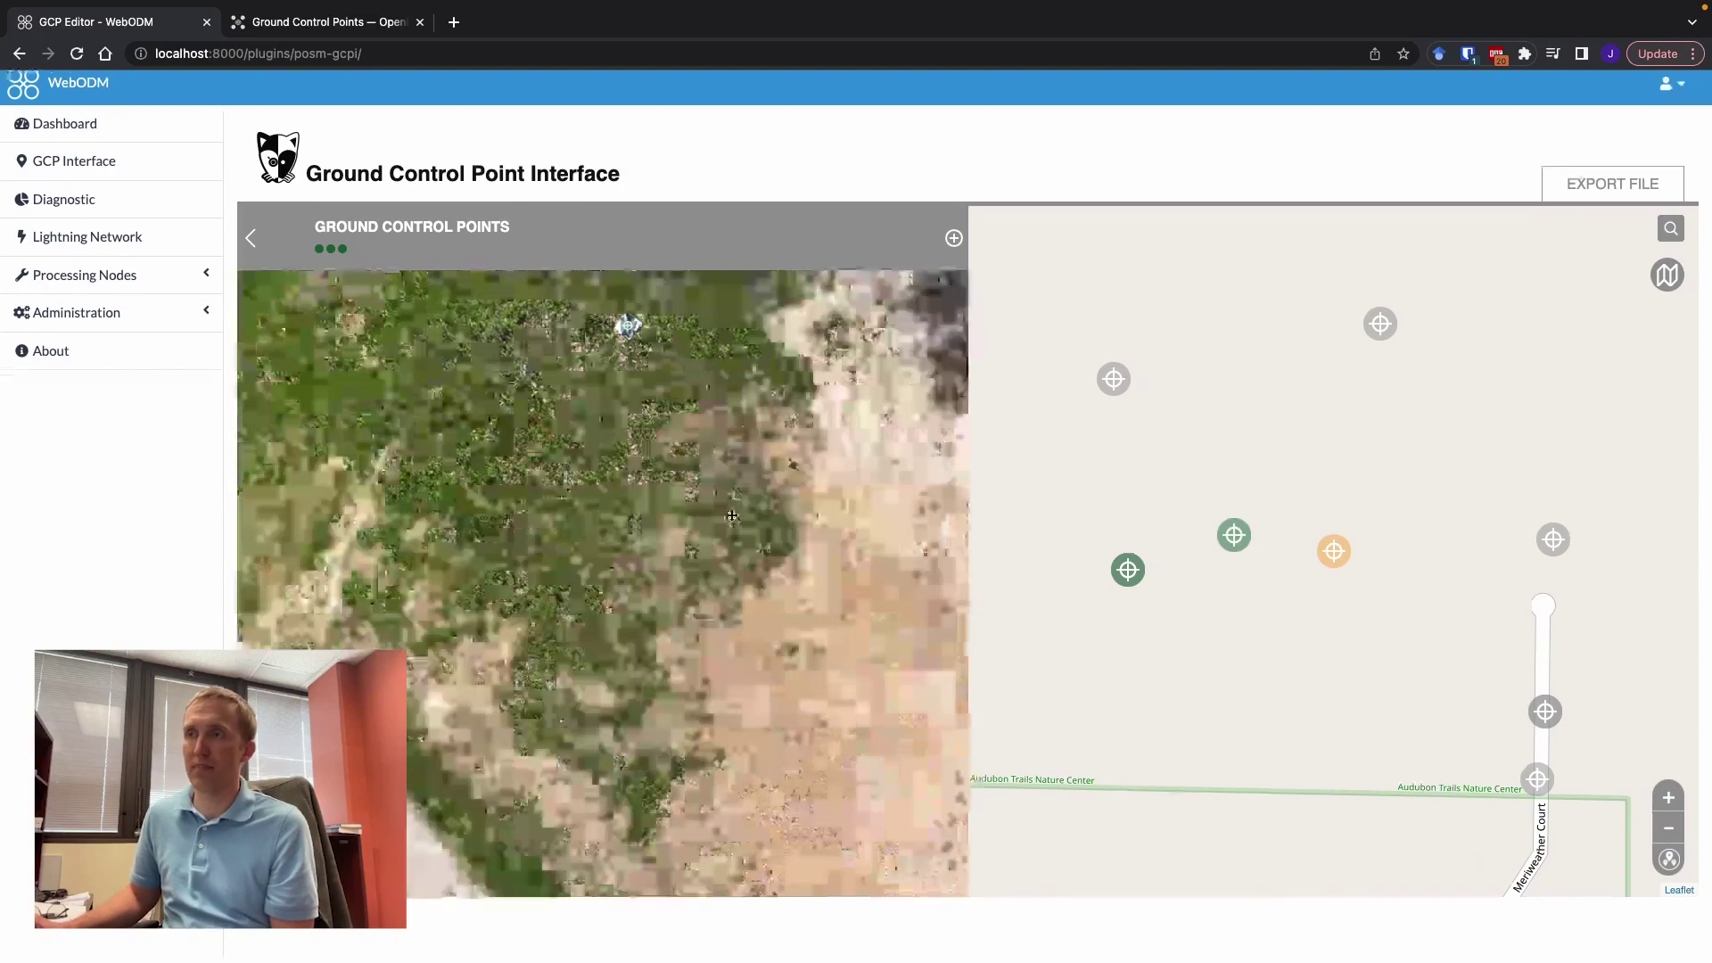
pyautogui.scroll(-2, 716, 512)
pyautogui.scroll(-1, 730, 513)
pyautogui.scroll(1, 628, 525)
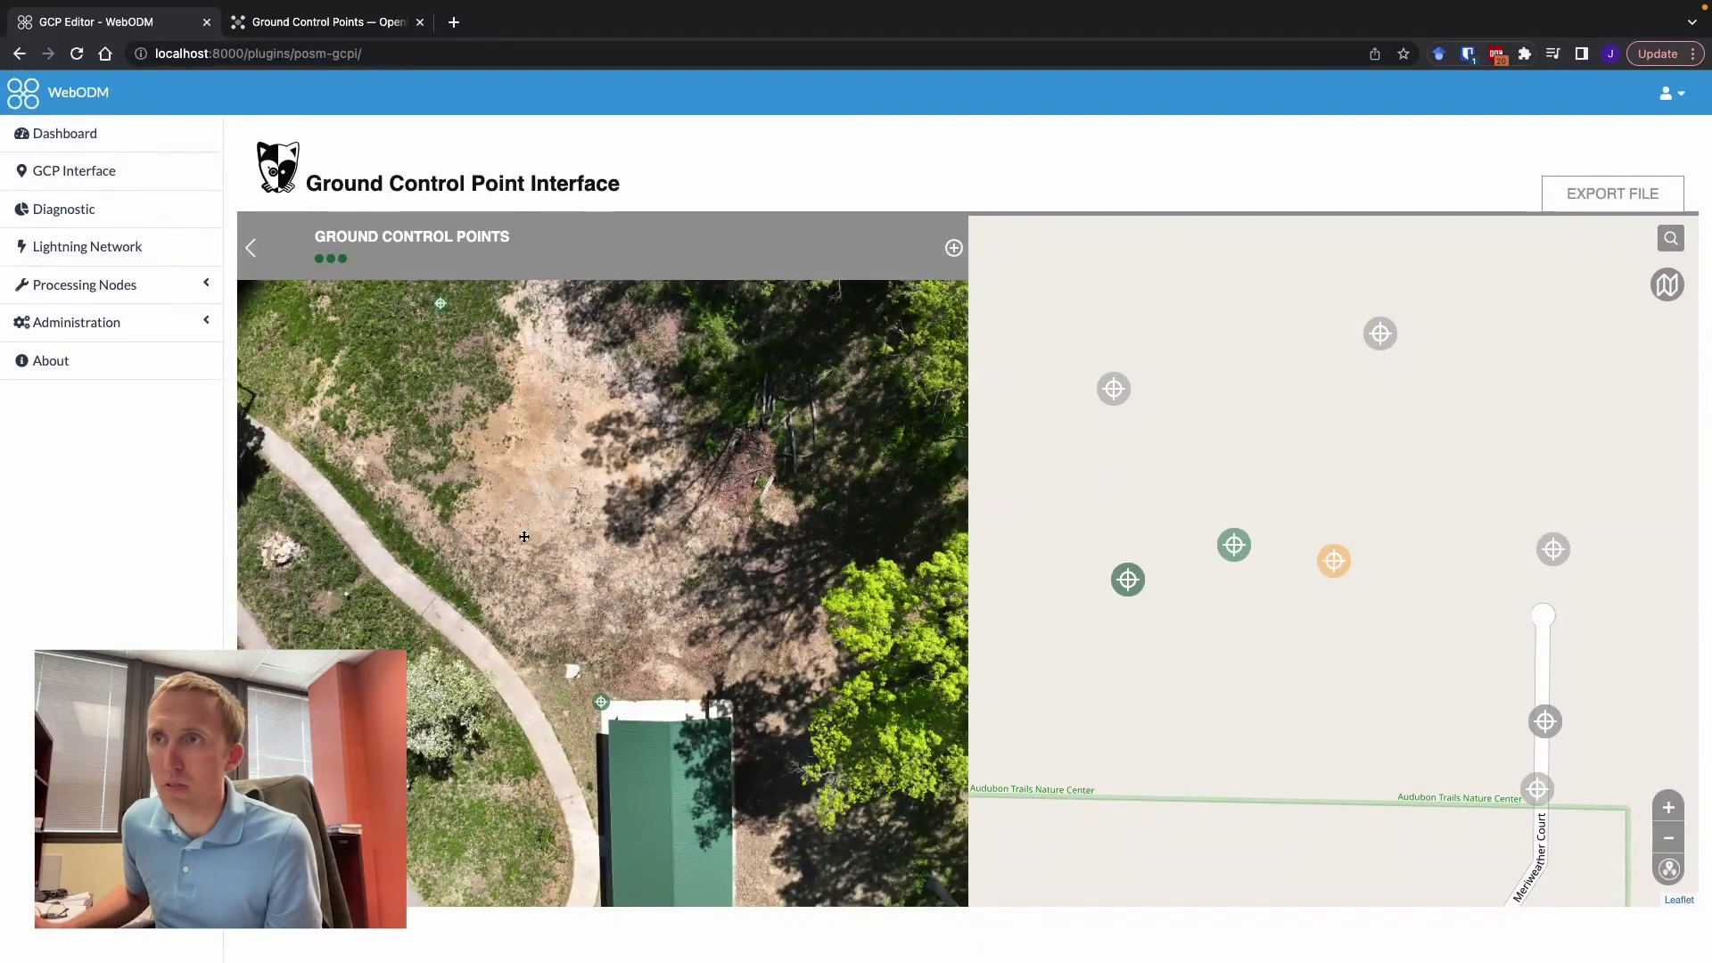
pyautogui.scroll(-1, 307, 535)
pyautogui.scroll(1, 361, 508)
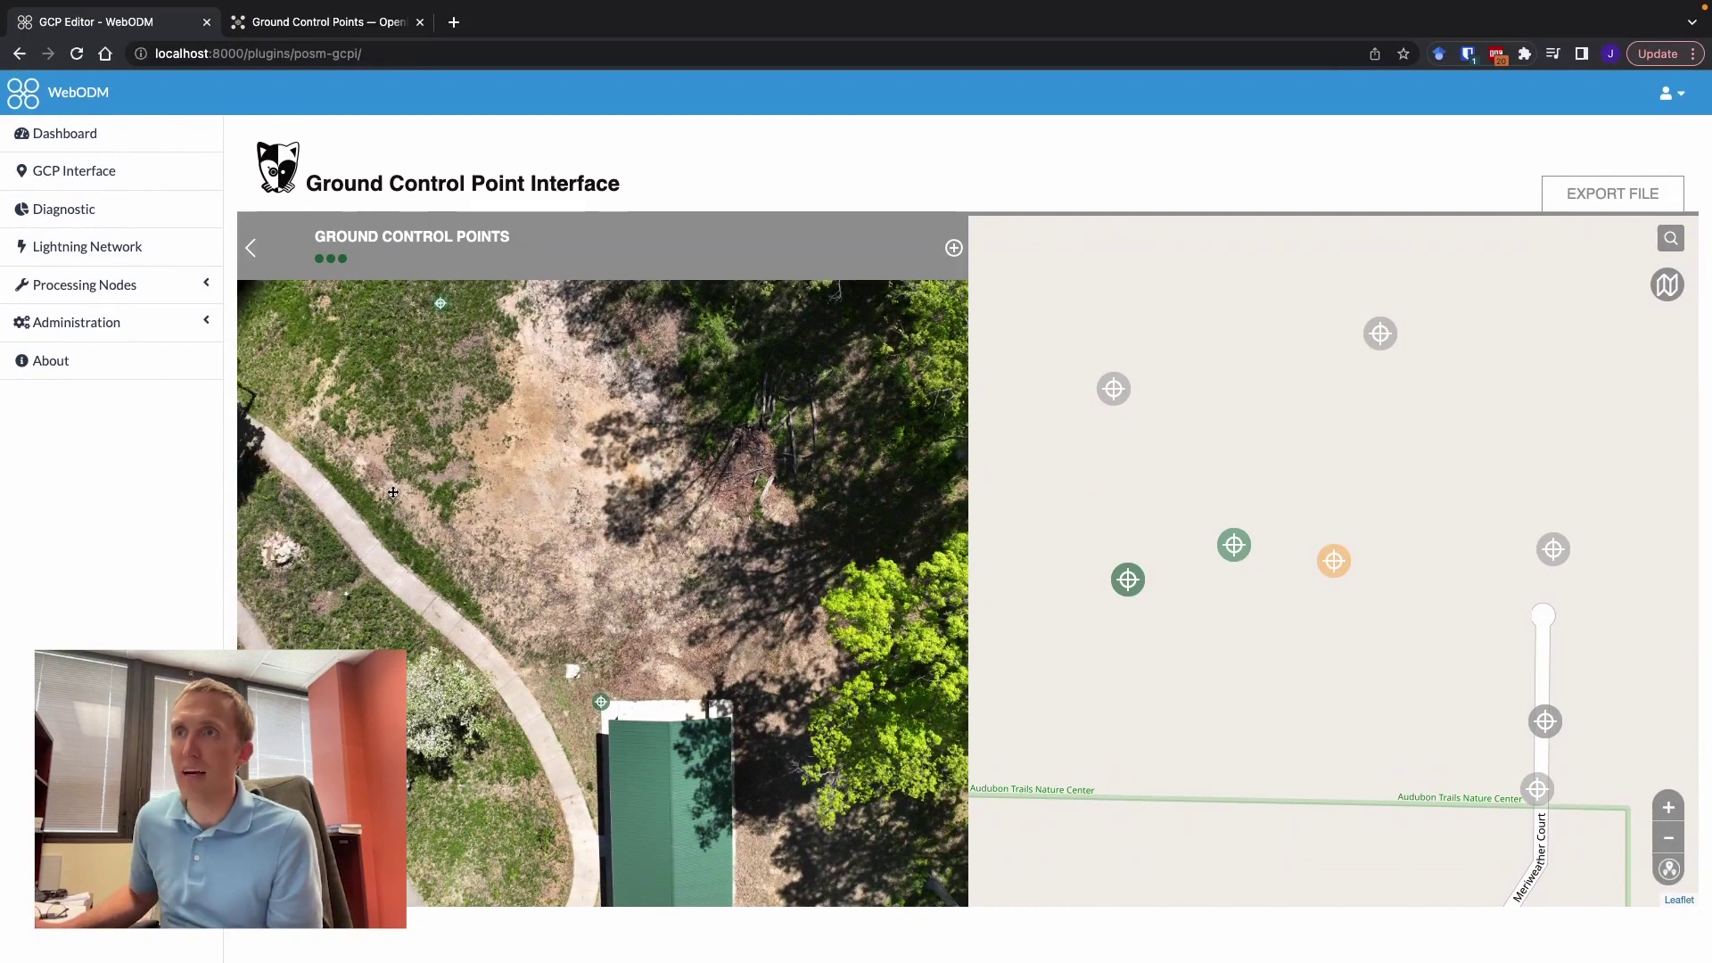
pyautogui.scroll(-1, 522, 509)
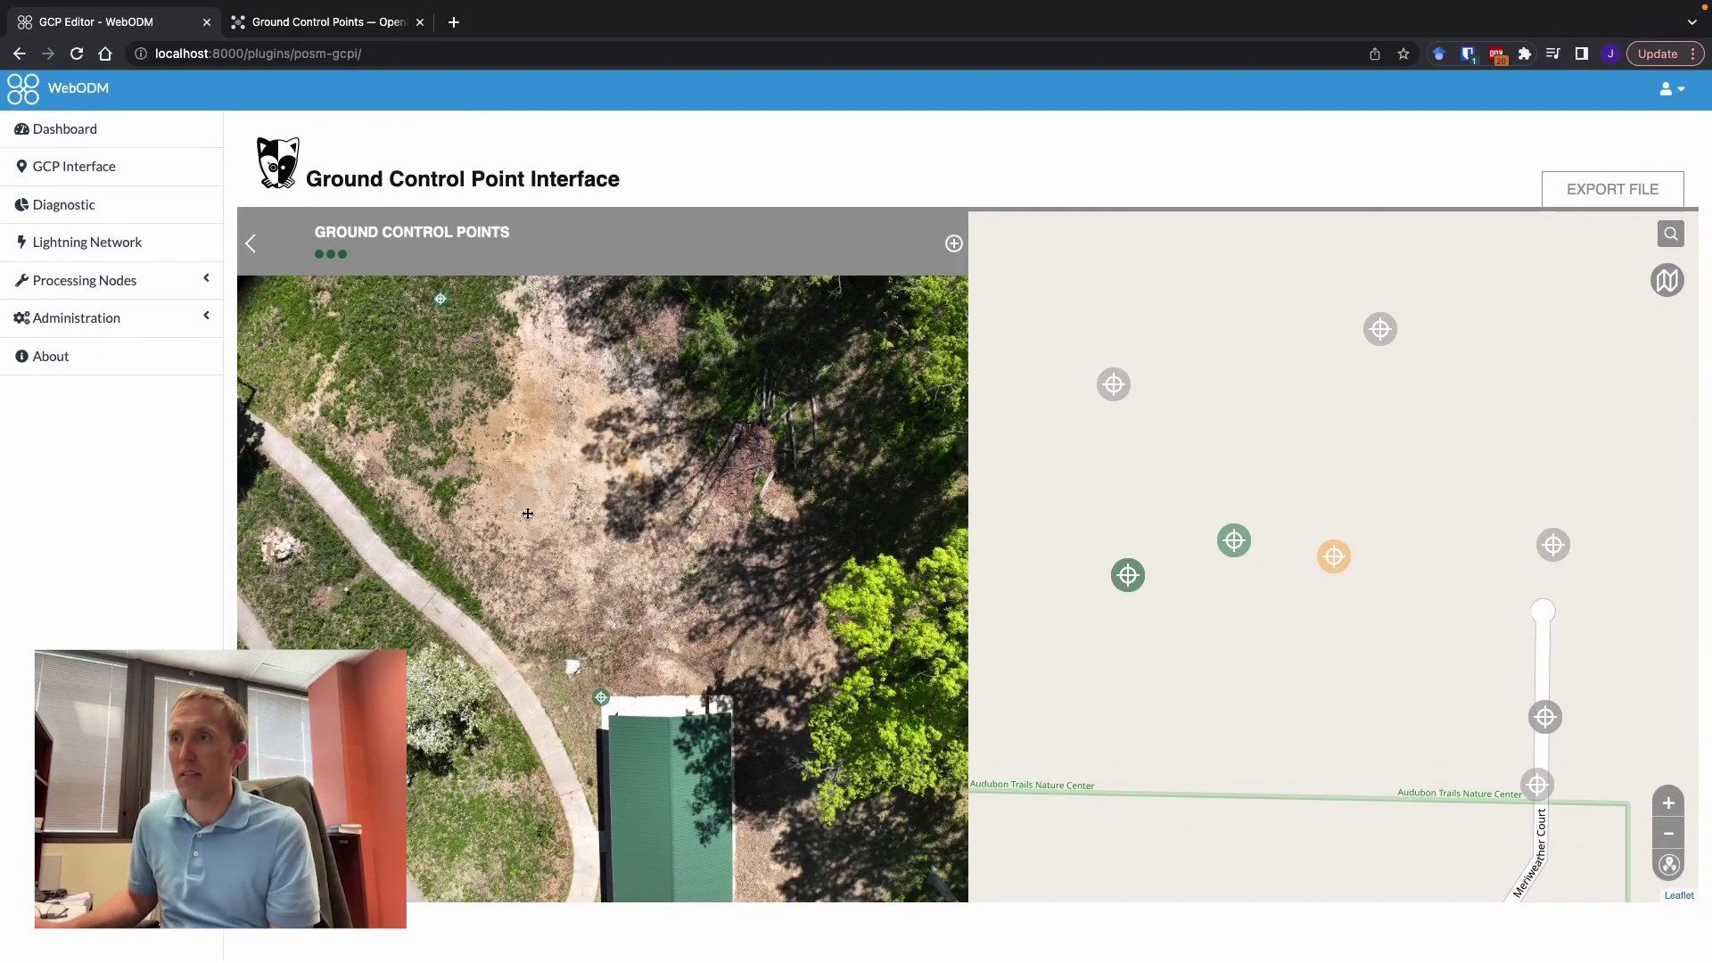
pyautogui.scroll(2, 492, 647)
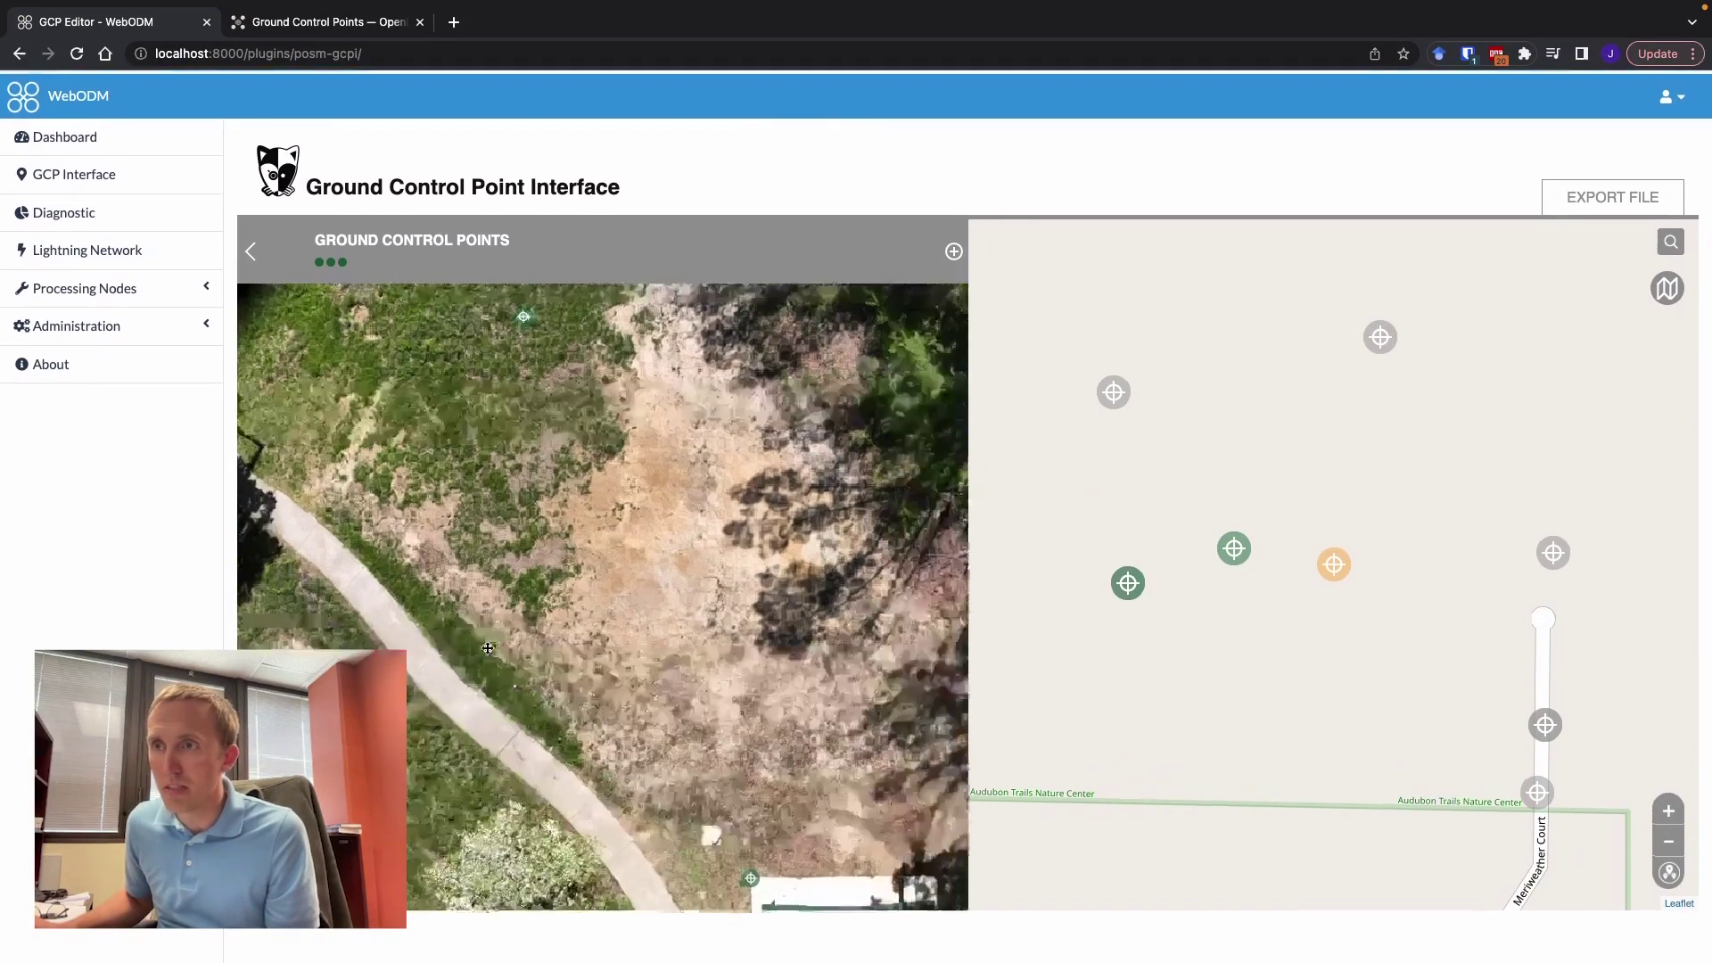
pyautogui.moveTo(702, 563)
pyautogui.mouseDown()
pyautogui.moveTo(690, 343)
pyautogui.moveTo(681, 813)
pyautogui.mouseUp()
pyautogui.scroll(2, 680, 807)
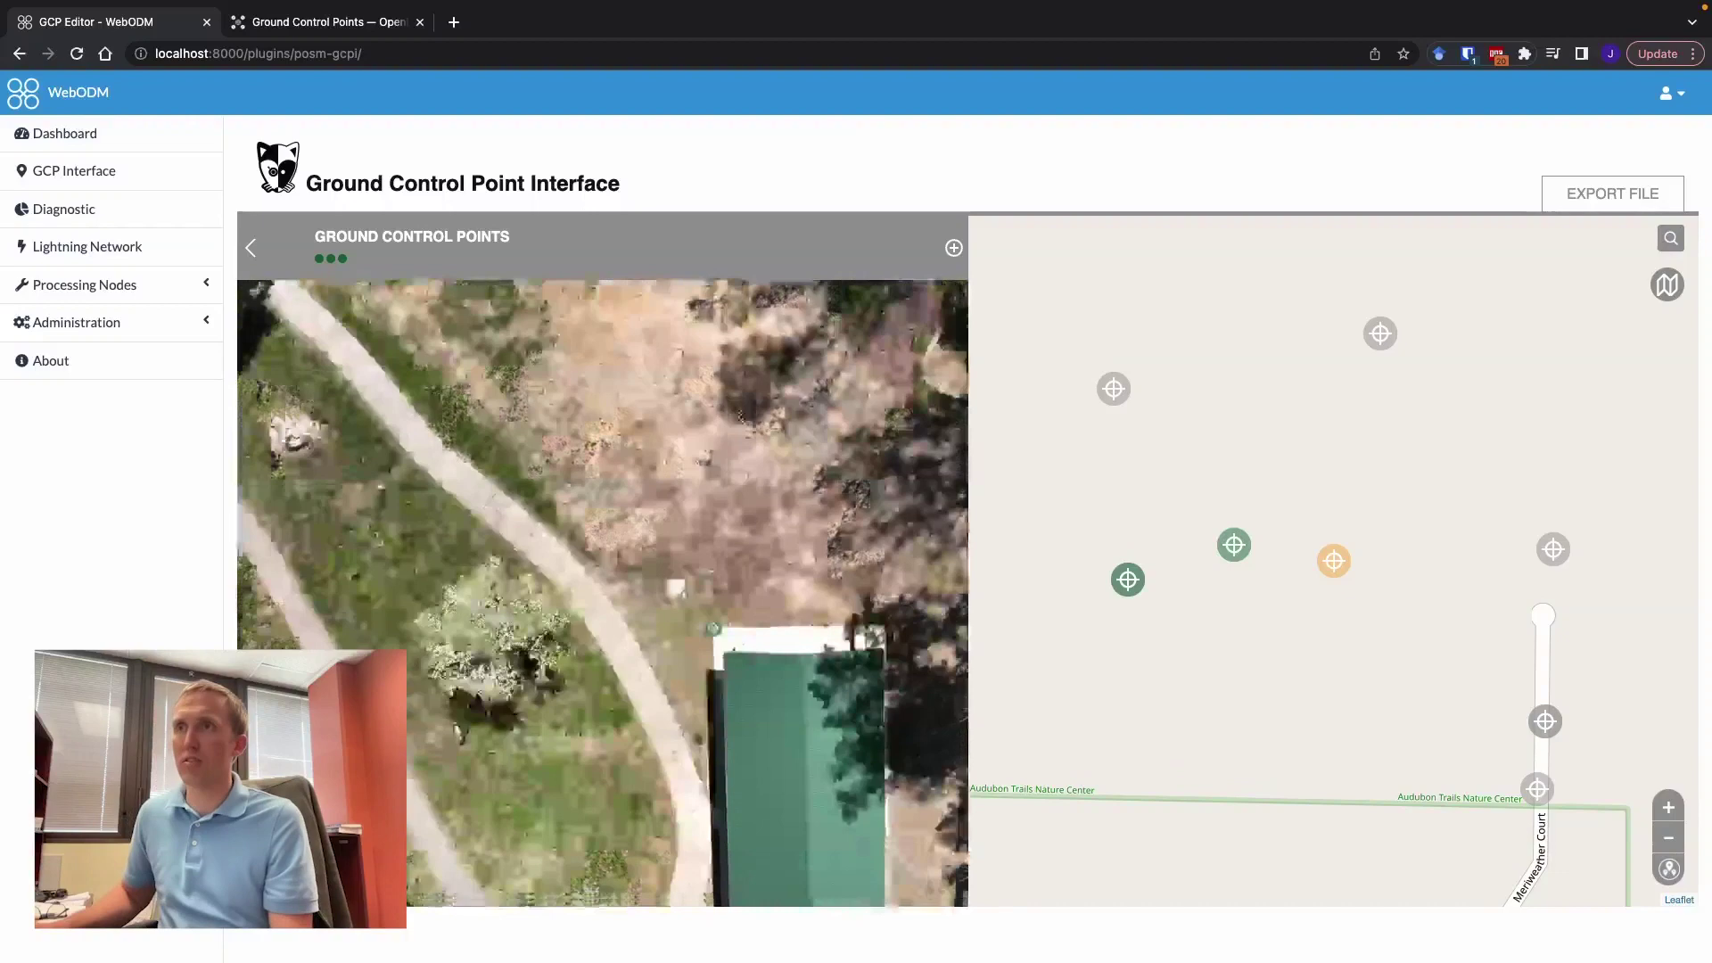
pyautogui.click(250, 248)
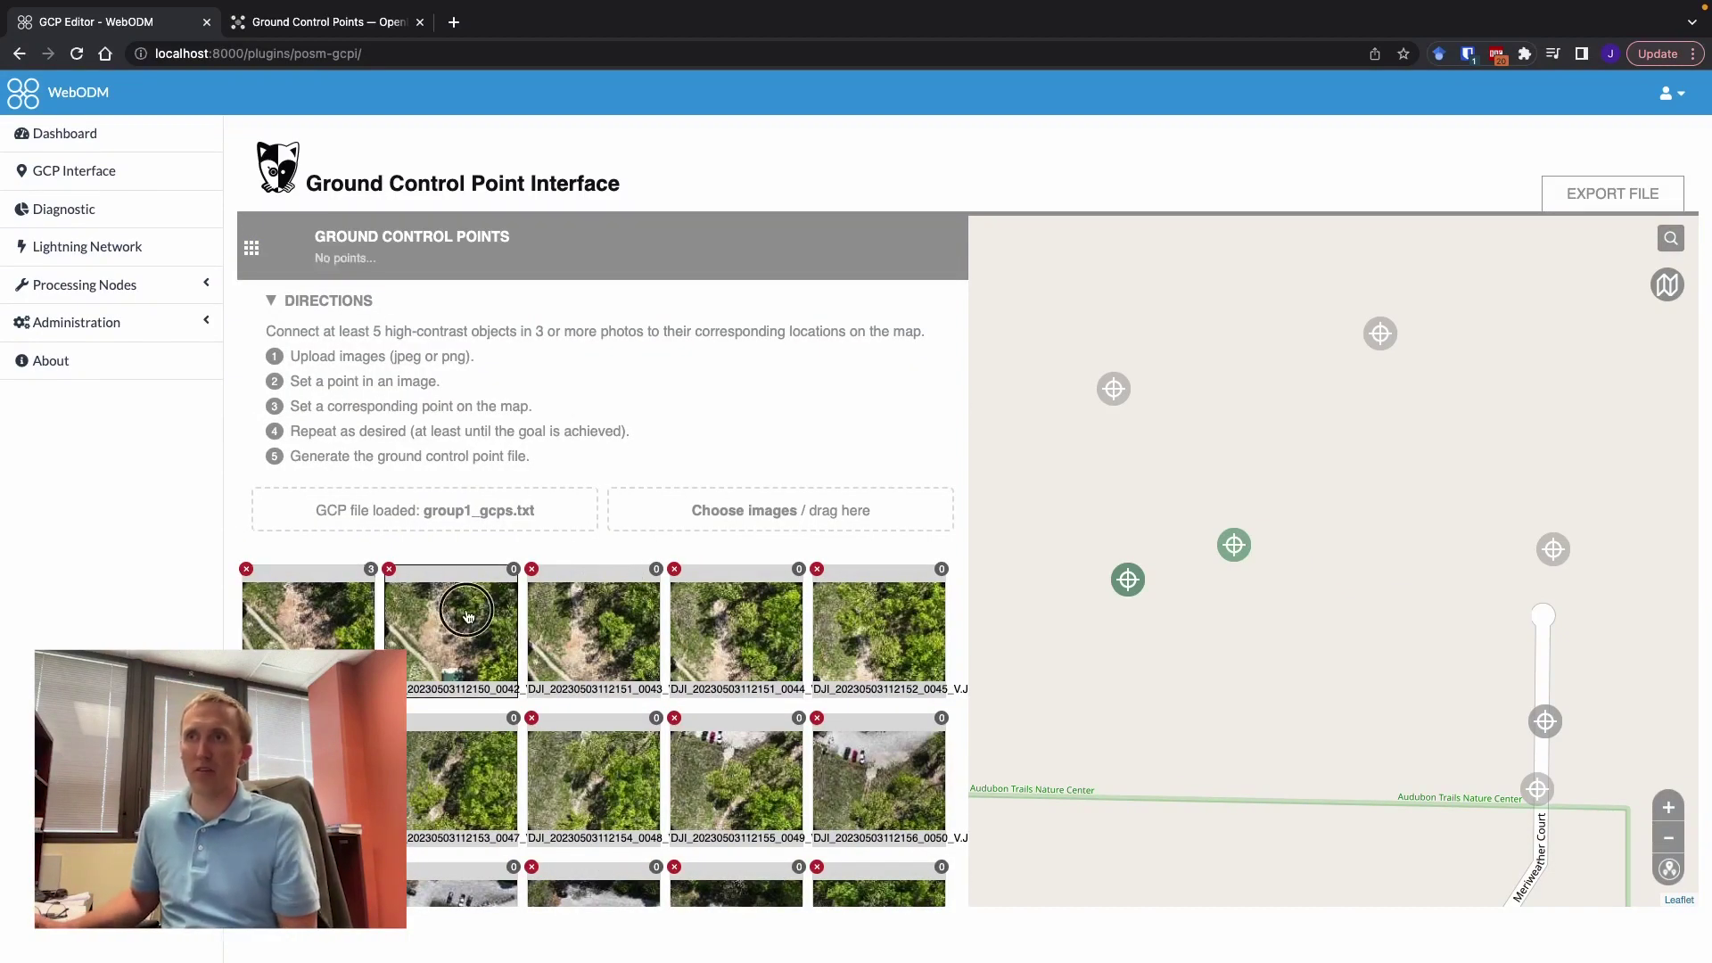
# Preview several photos from the set, including ones with marked points
pyautogui.click(362, 639)
pyautogui.click(647, 586)
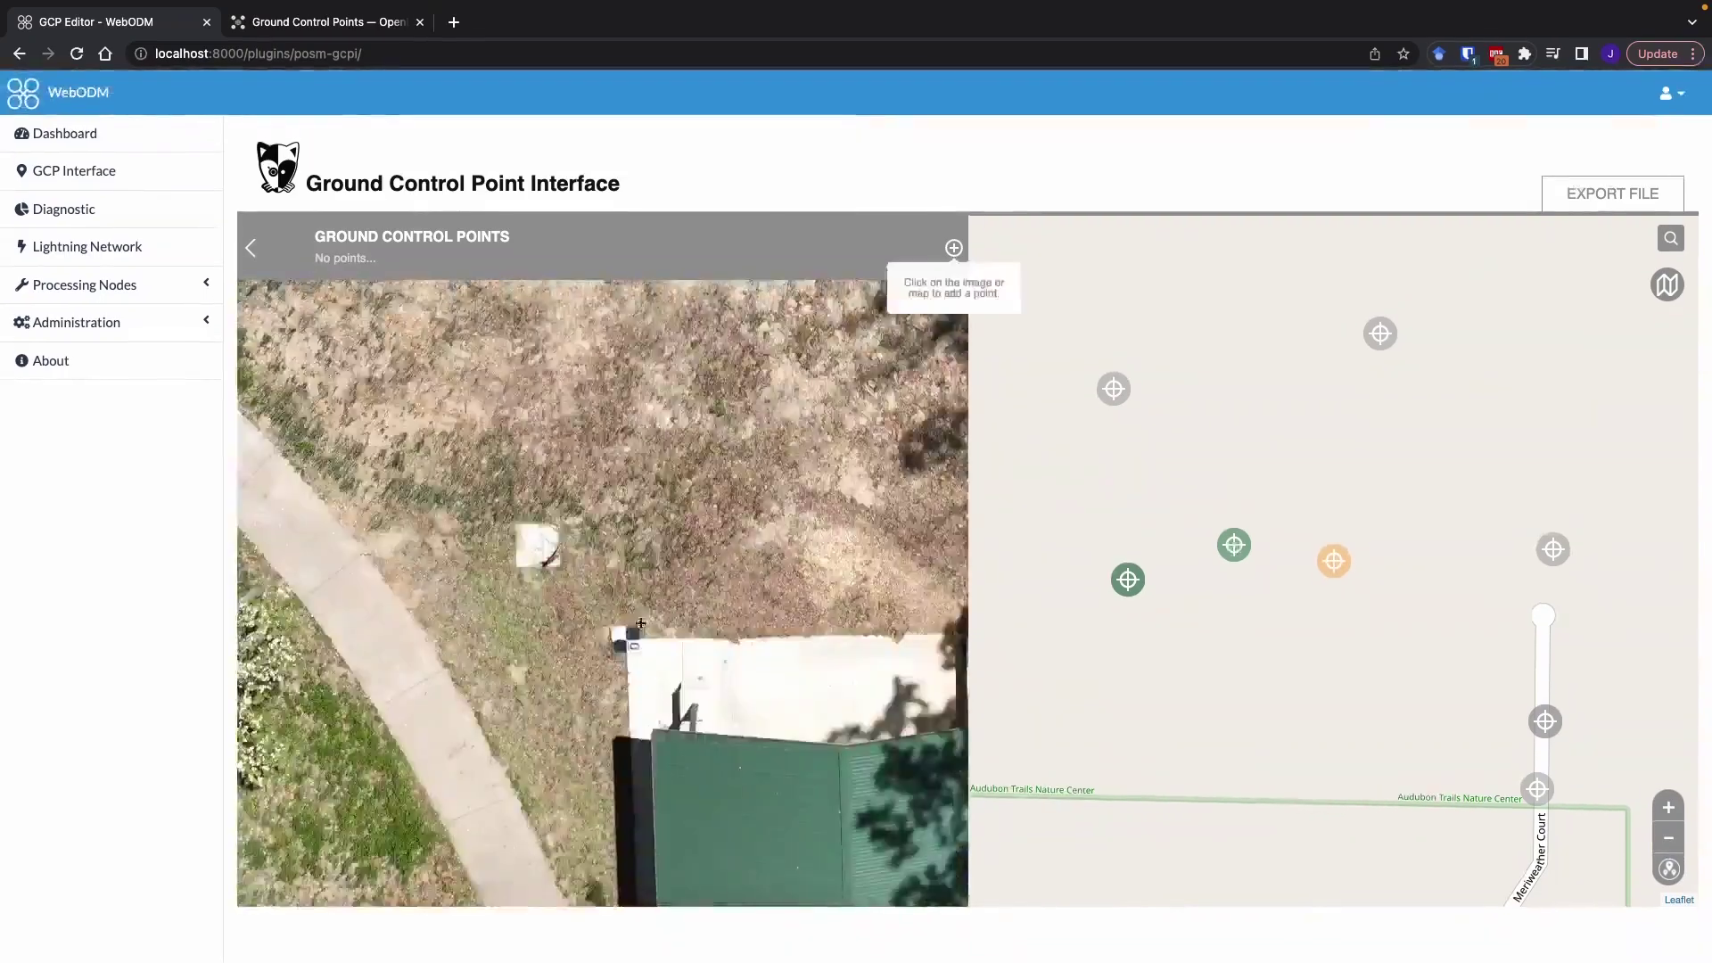
pyautogui.click(1233, 547)
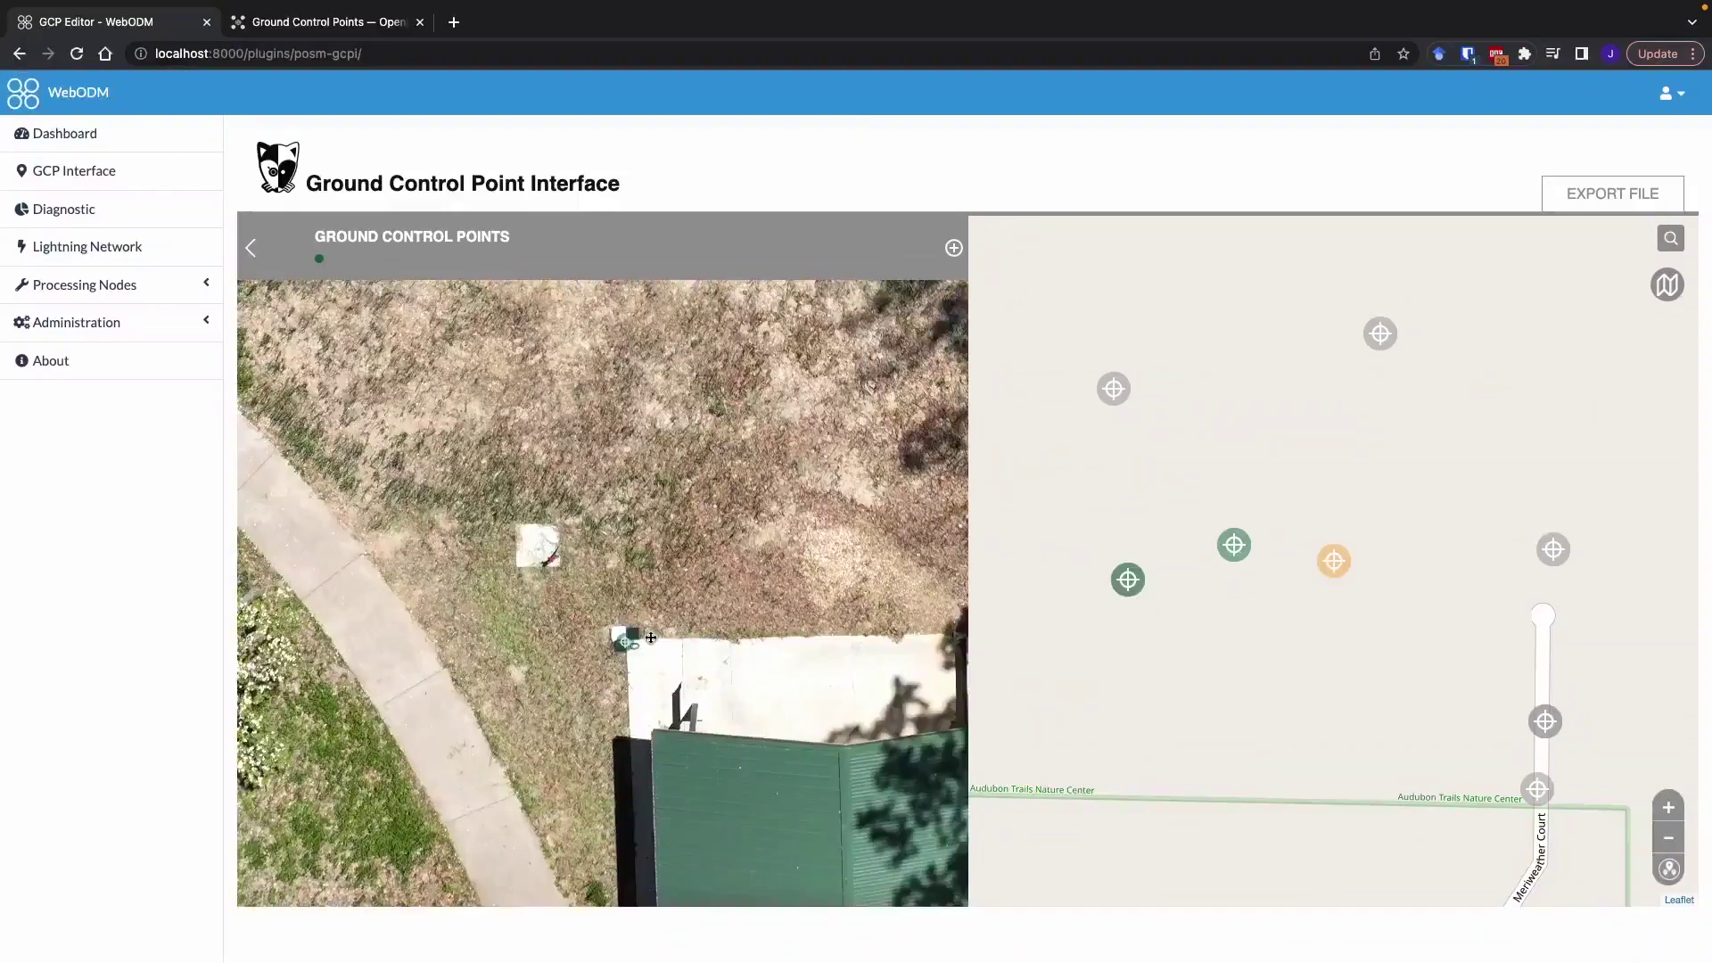
pyautogui.click(1232, 551)
pyautogui.click(853, 576)
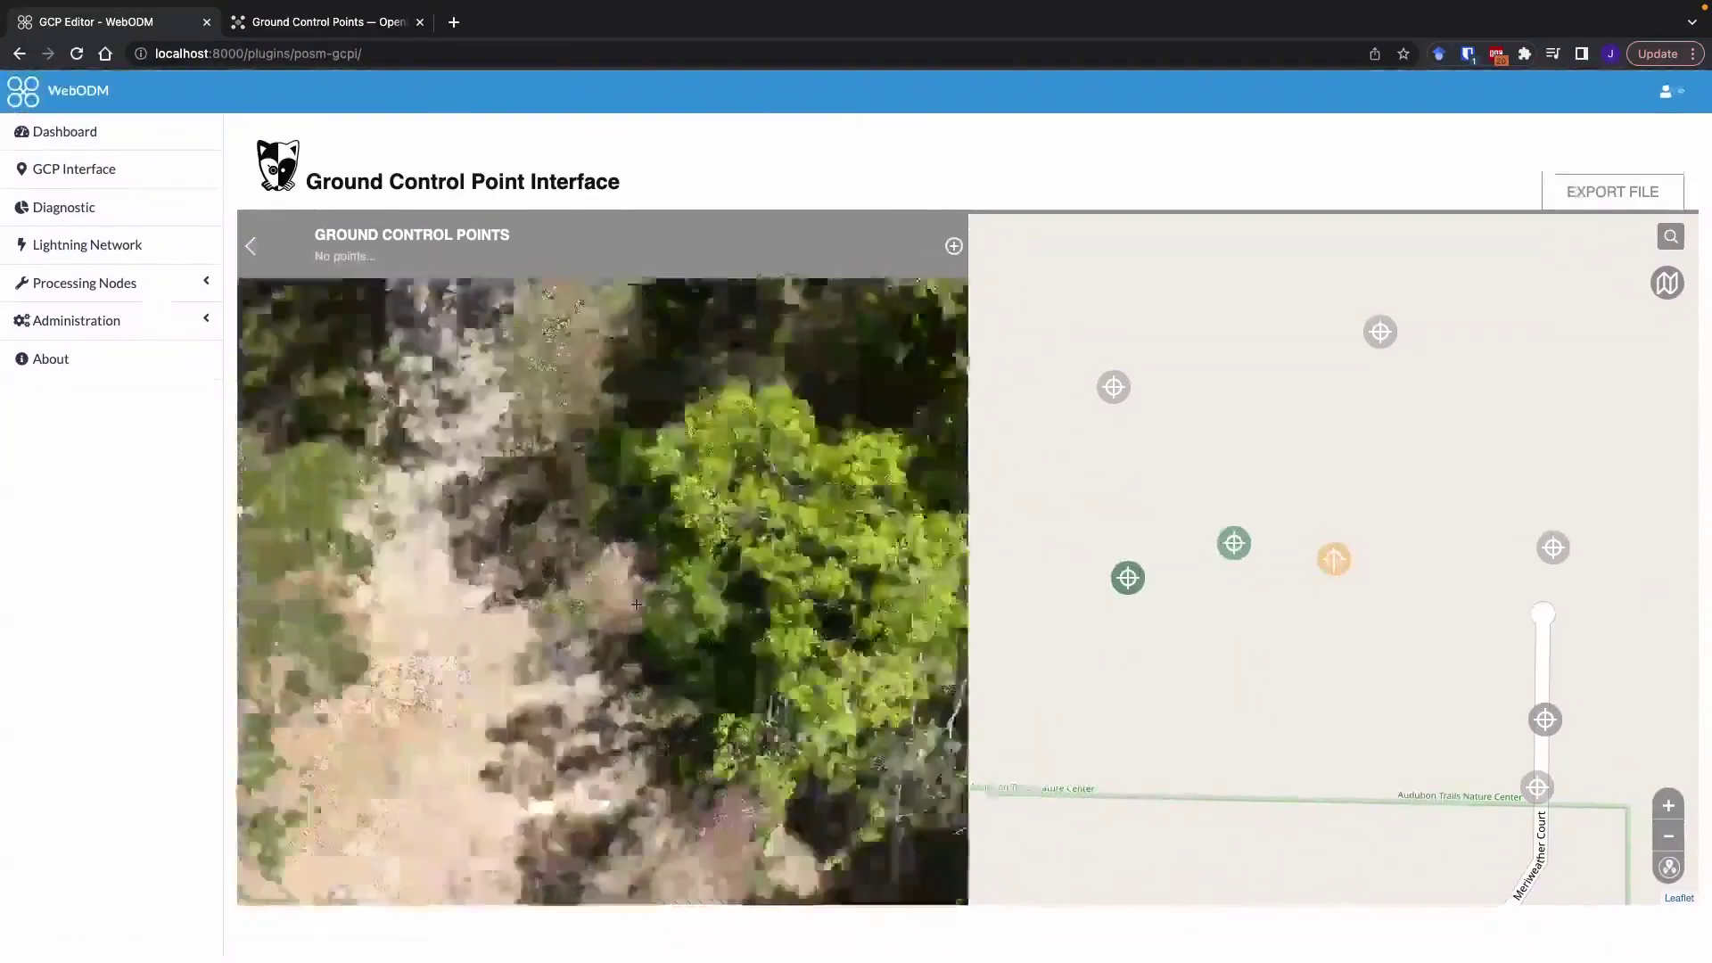
pyautogui.click(1334, 561)
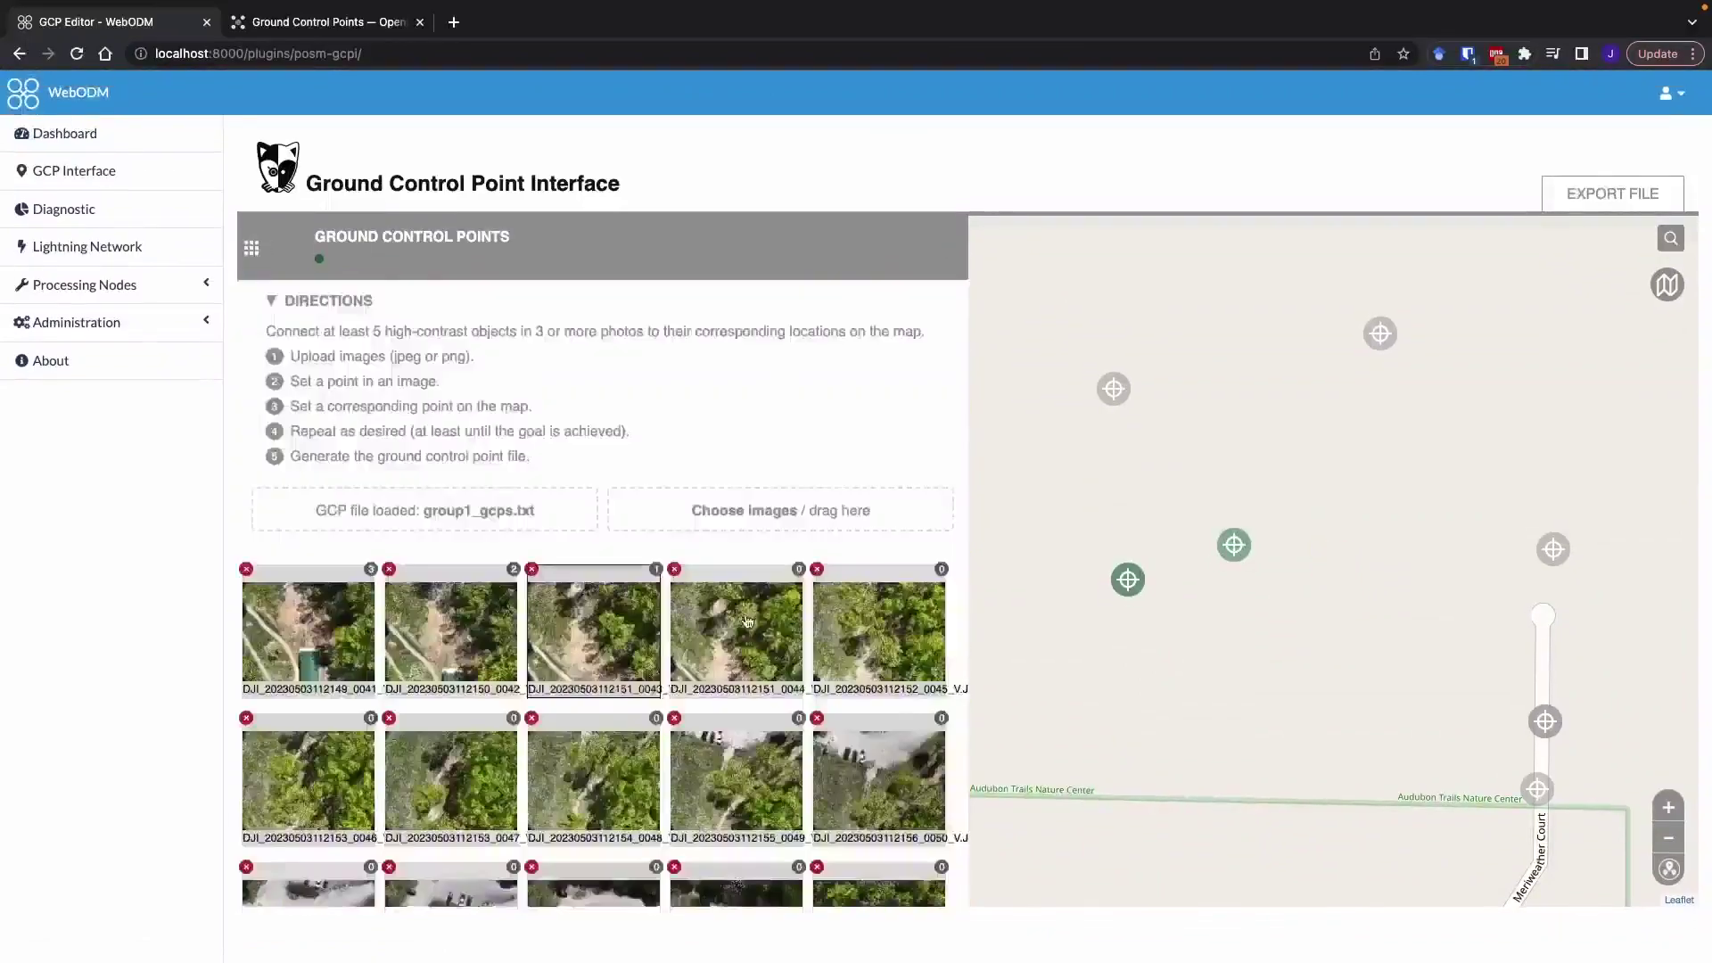
# Browse more target and parked-car photos, then open the DJI_0050 parking-lot photo
pyautogui.click(899, 286)
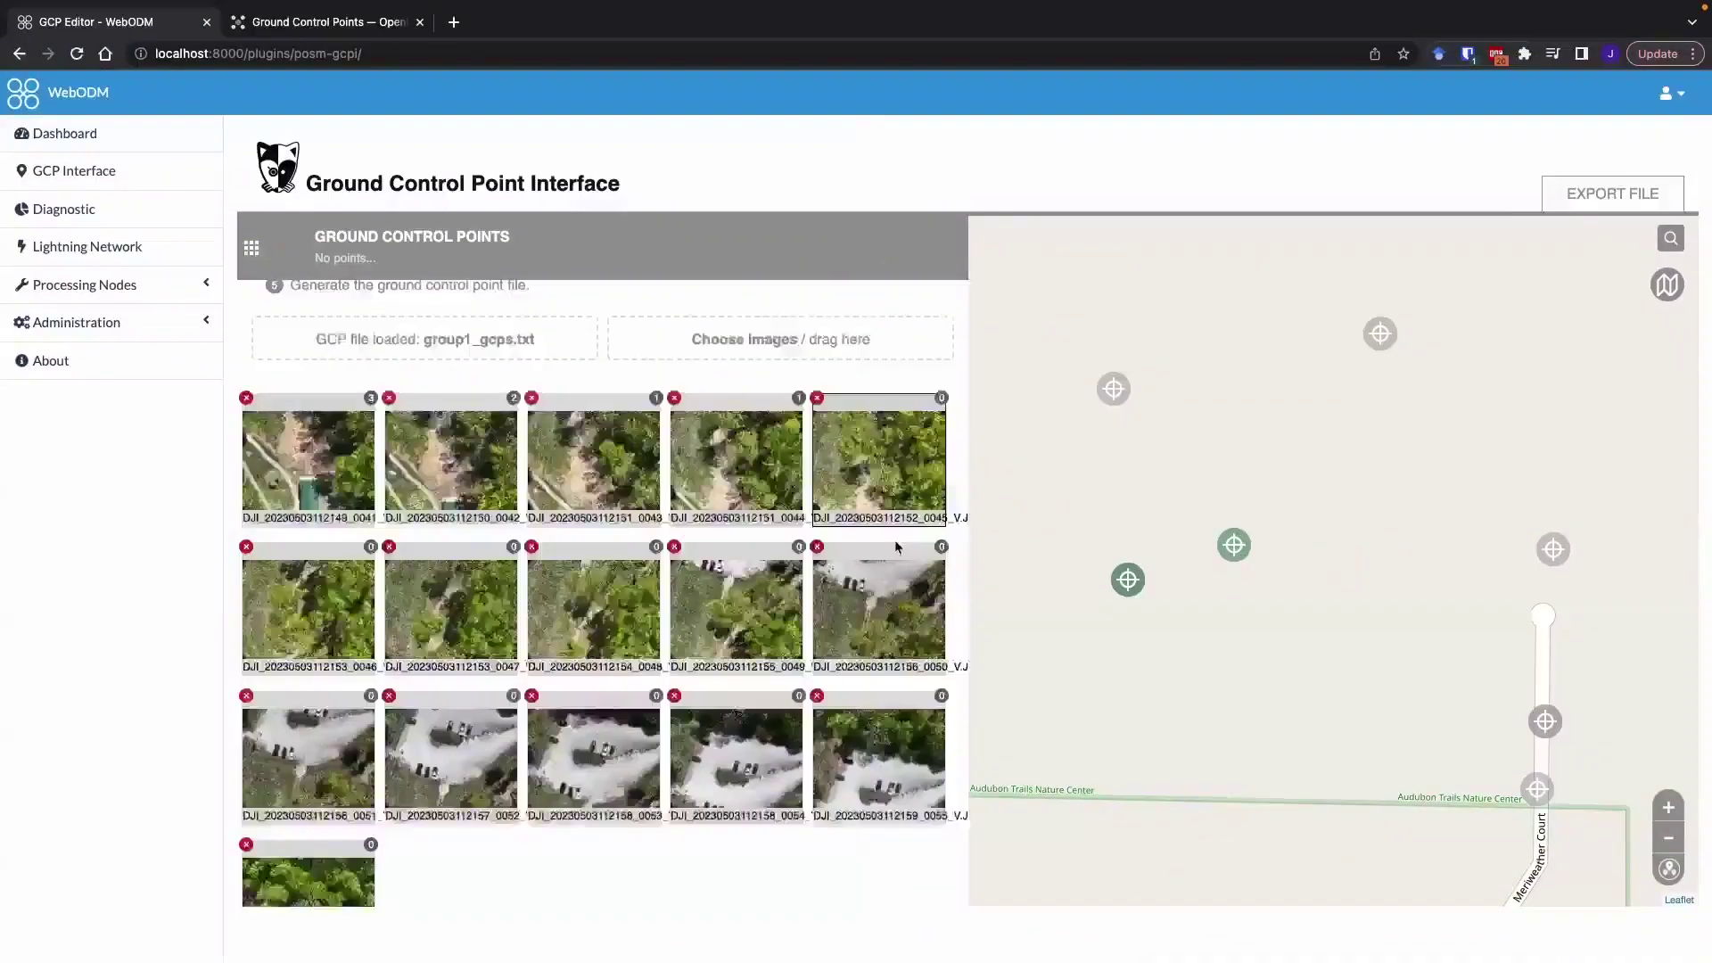
pyautogui.click(895, 539)
pyautogui.click(911, 284)
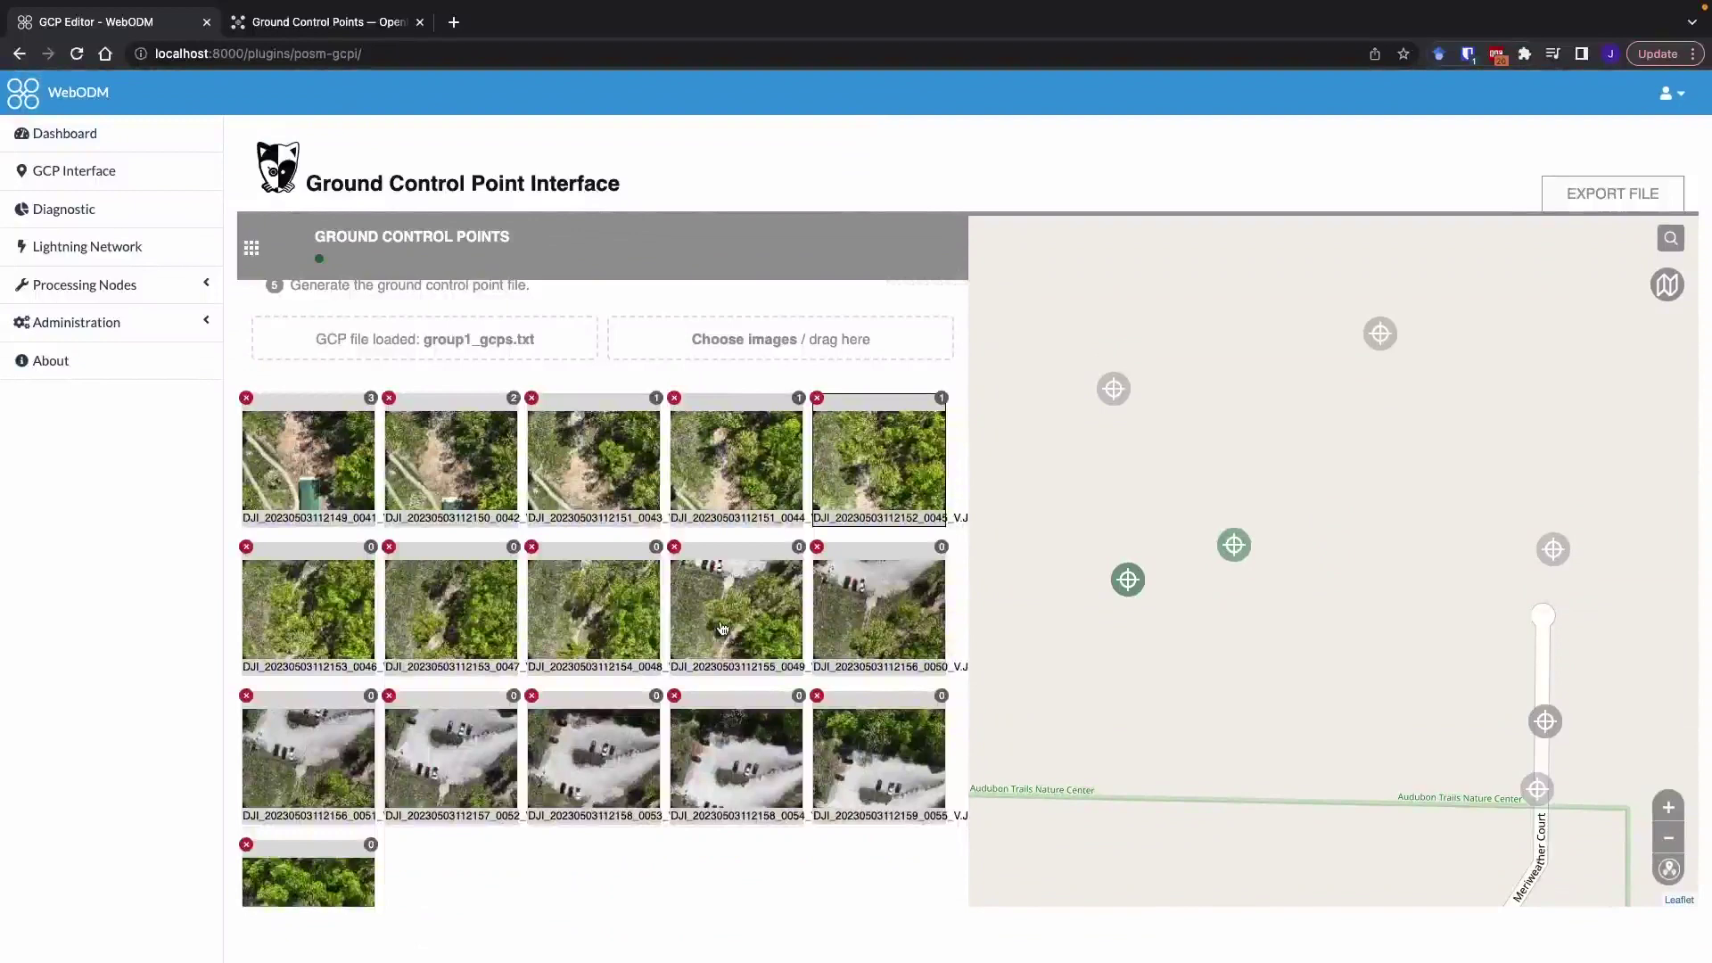
pyautogui.click(437, 671)
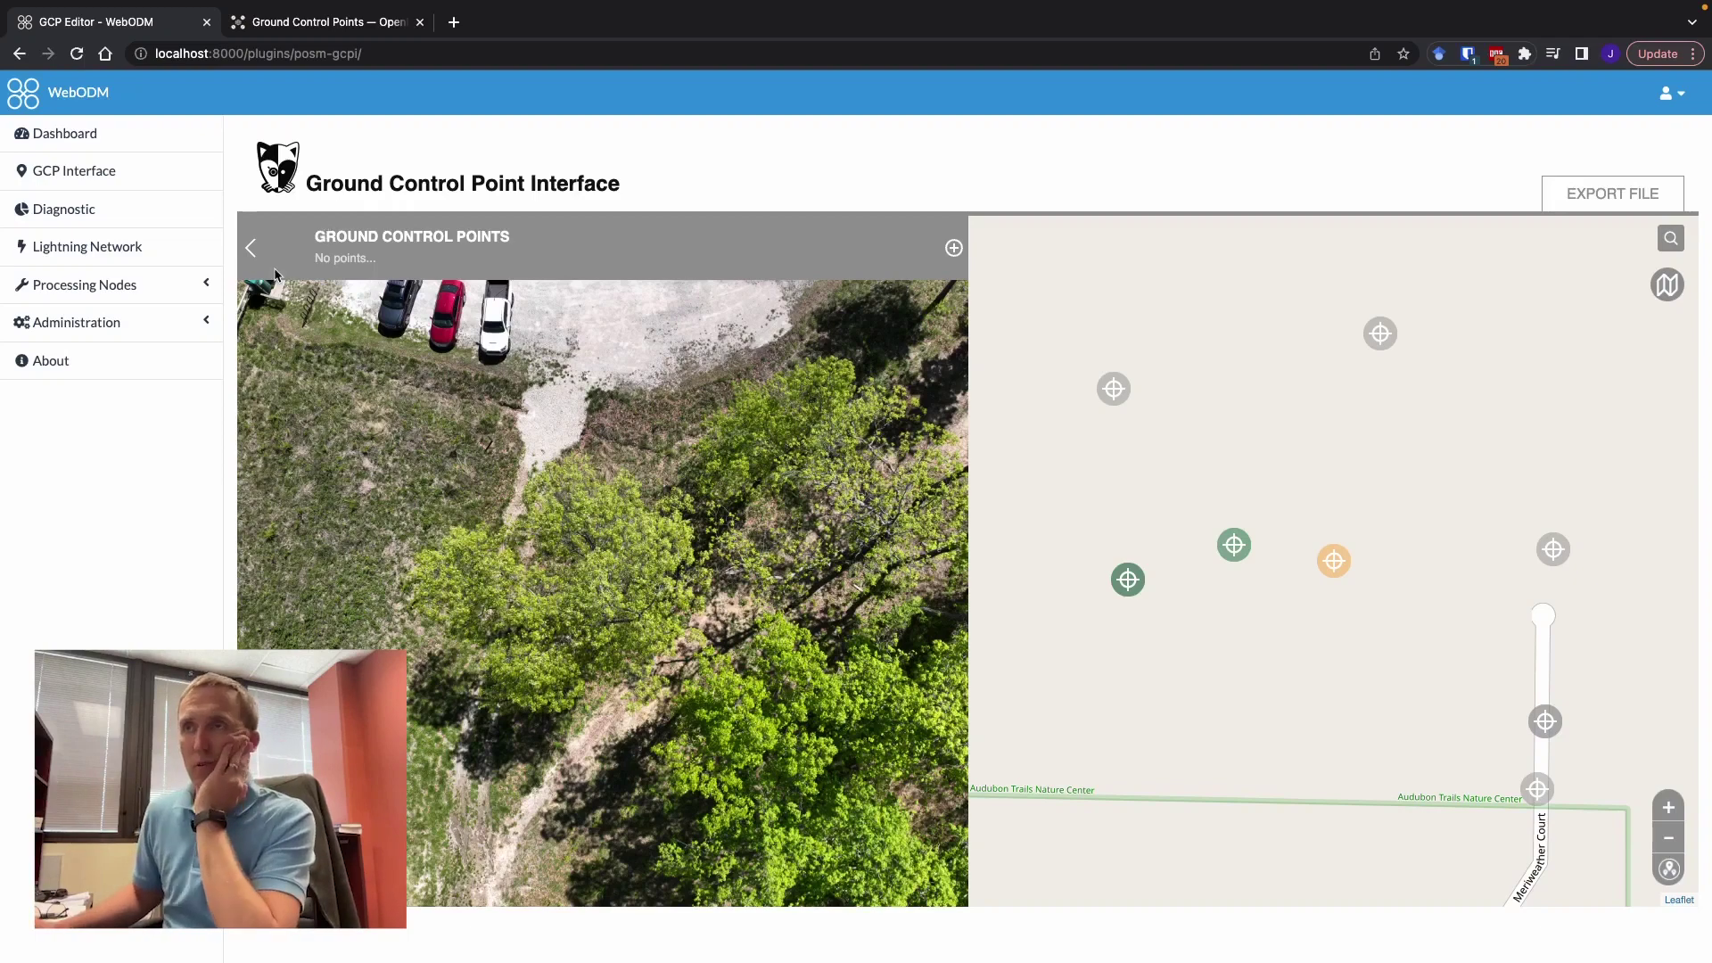
pyautogui.click(251, 250)
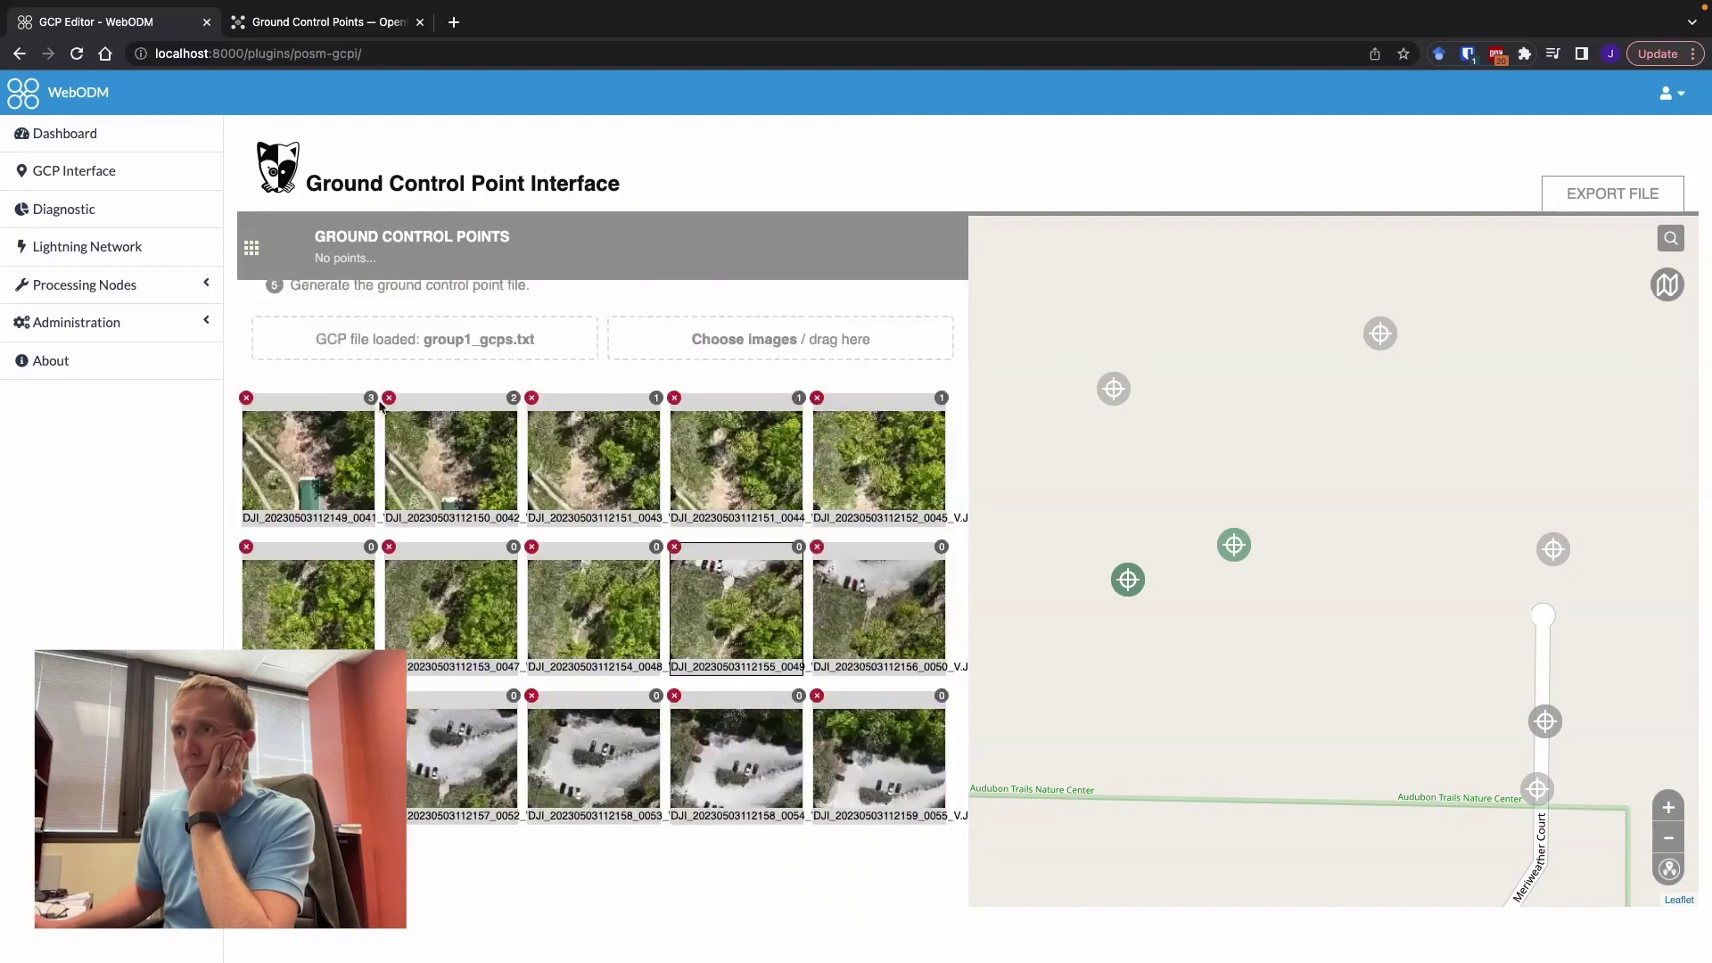
pyautogui.click(889, 611)
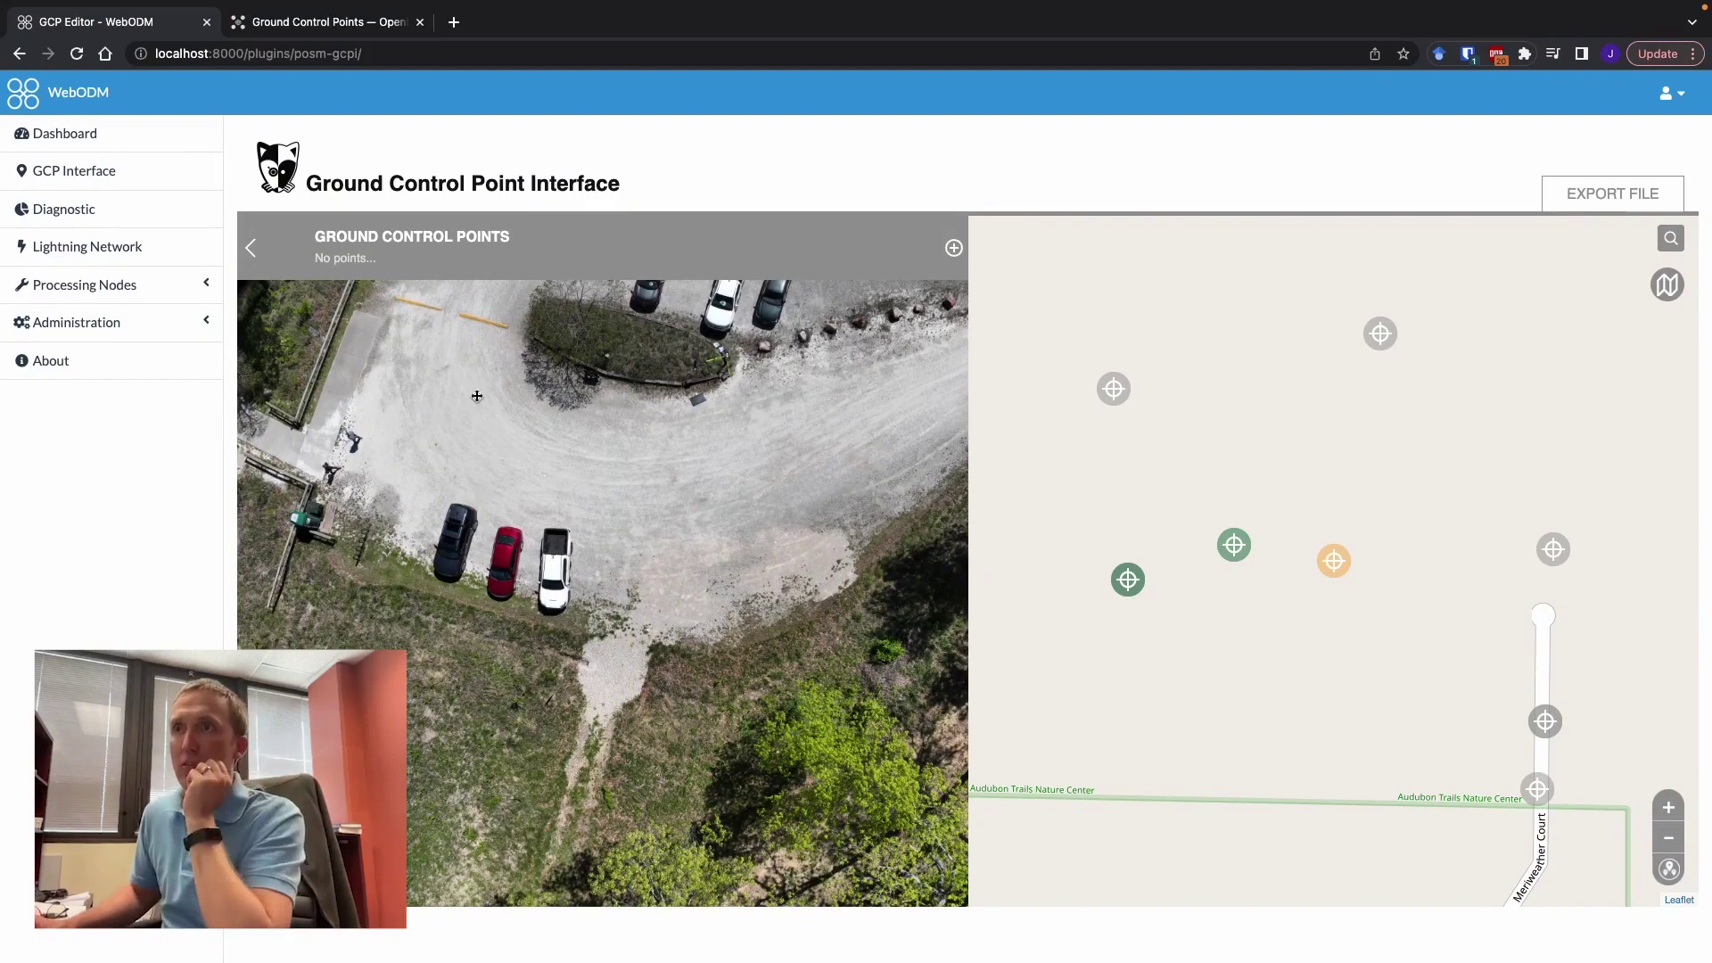
# Place and fine-tune a point on the parking-lot photo, matching it to its map marker
pyautogui.click(956, 250)
pyautogui.click(383, 322)
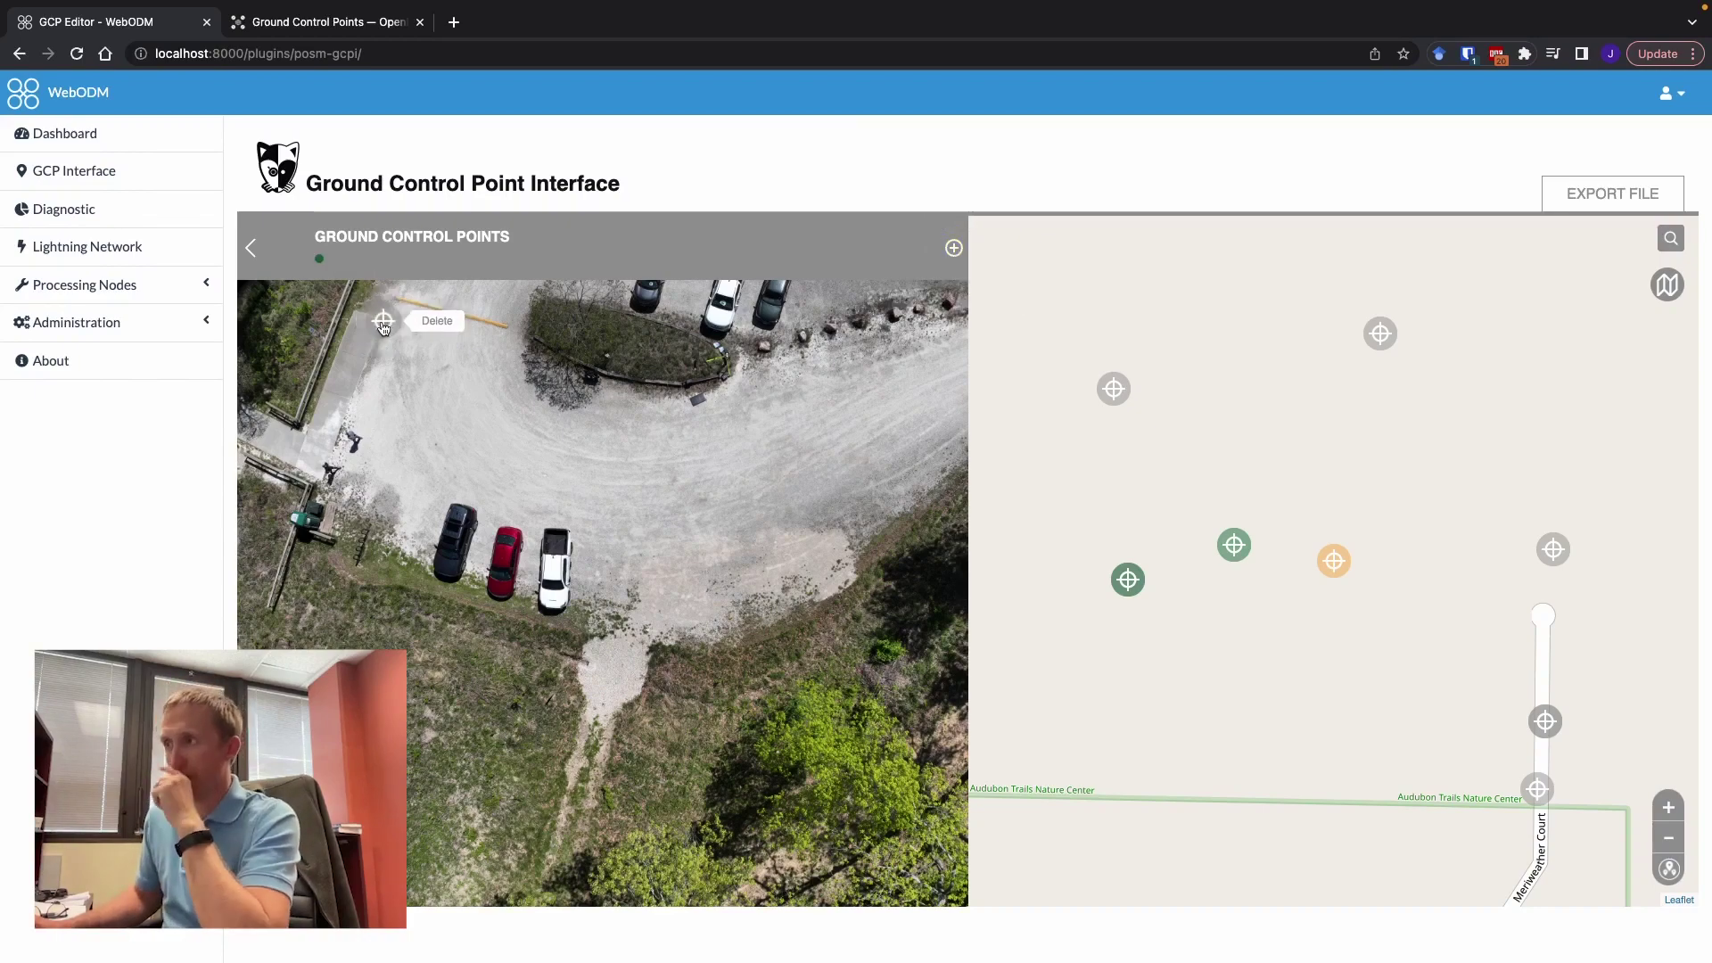
pyautogui.moveTo(383, 326); pyautogui.dragTo(373, 332)
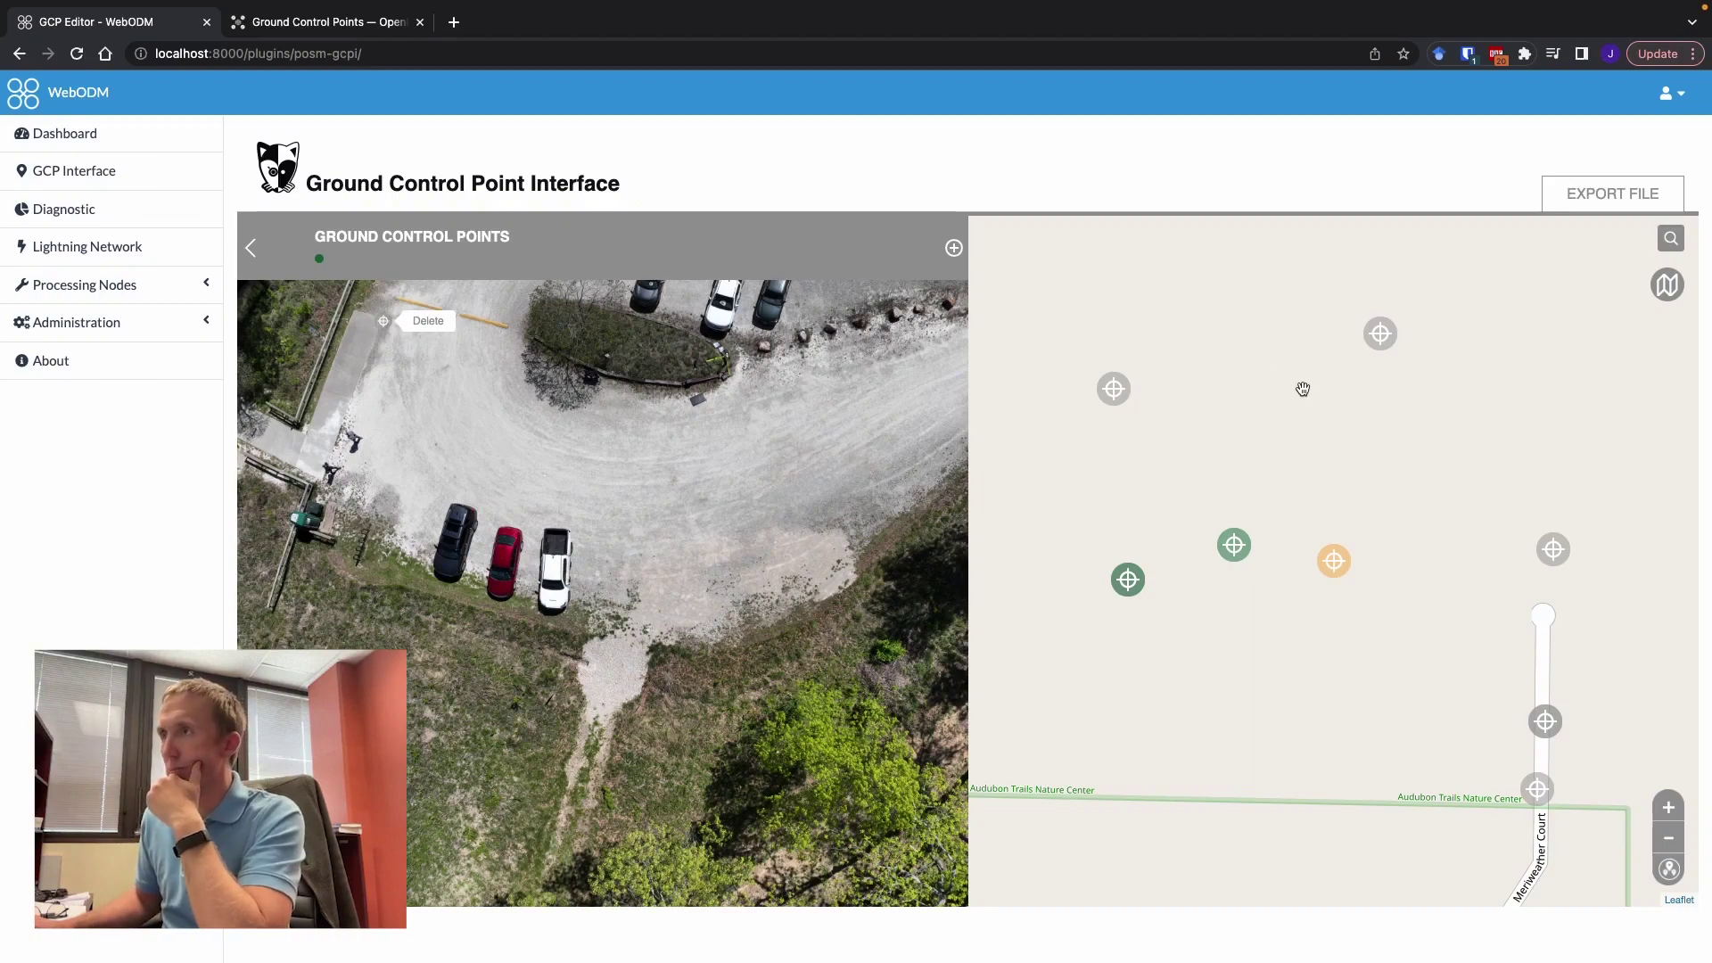
pyautogui.click(1553, 558)
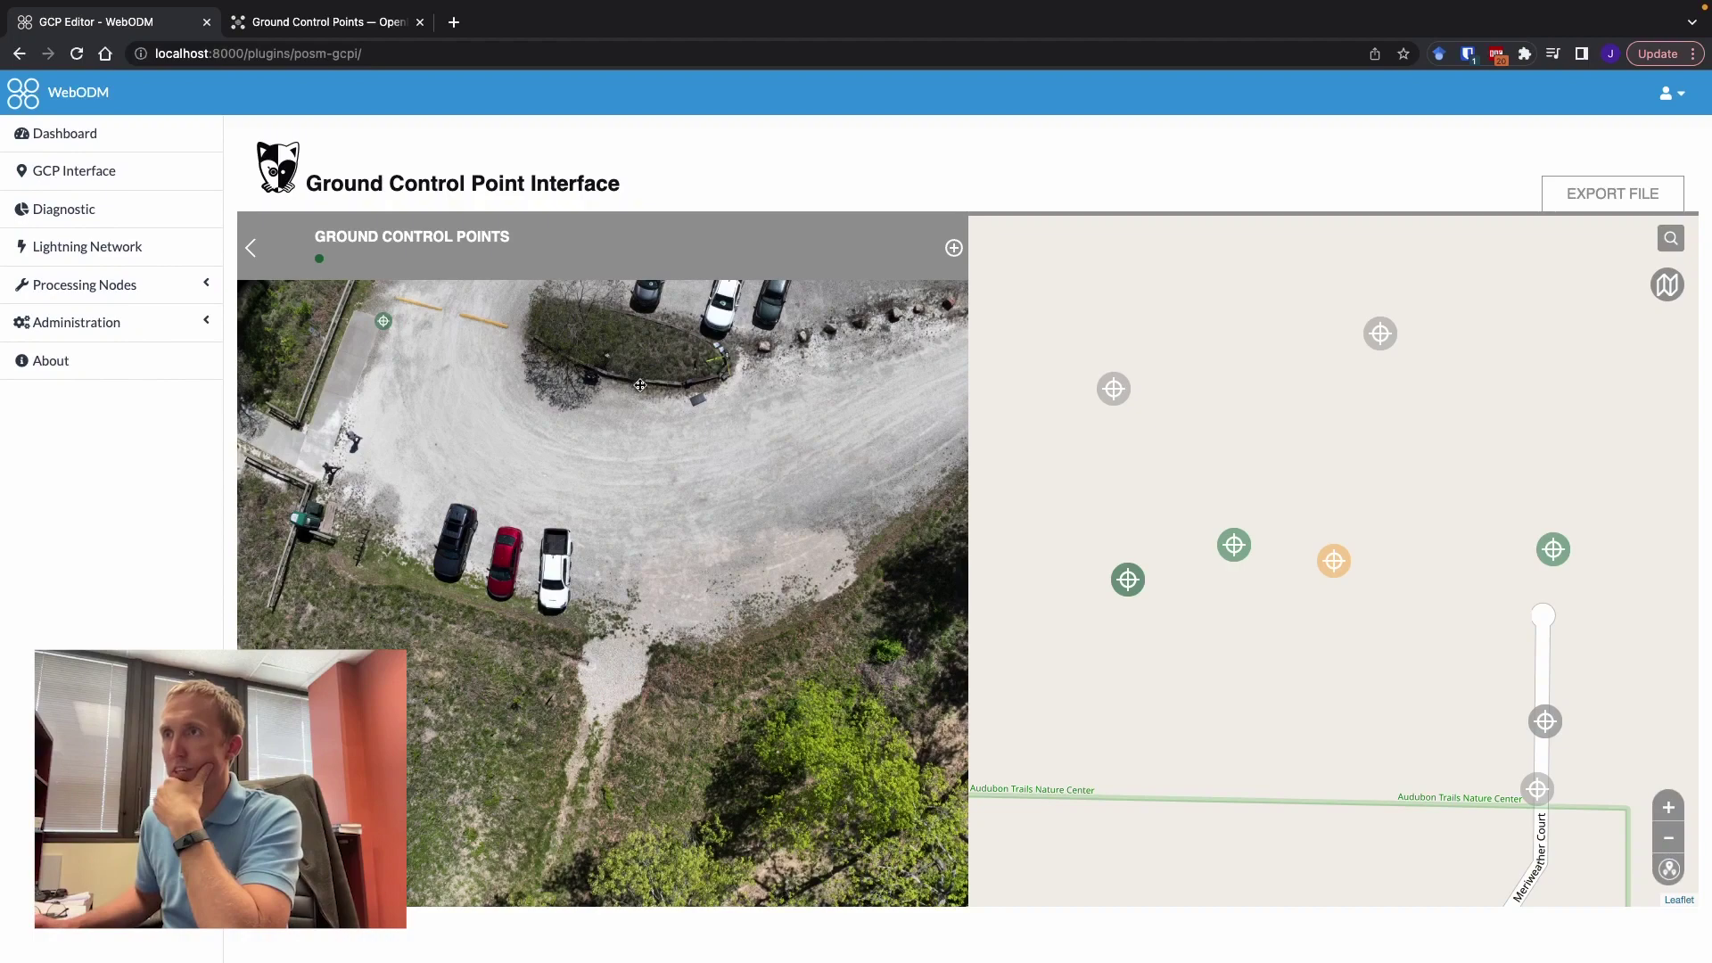
# Add a curb-edge point and a third point, linking each to a map marker
pyautogui.click(955, 250)
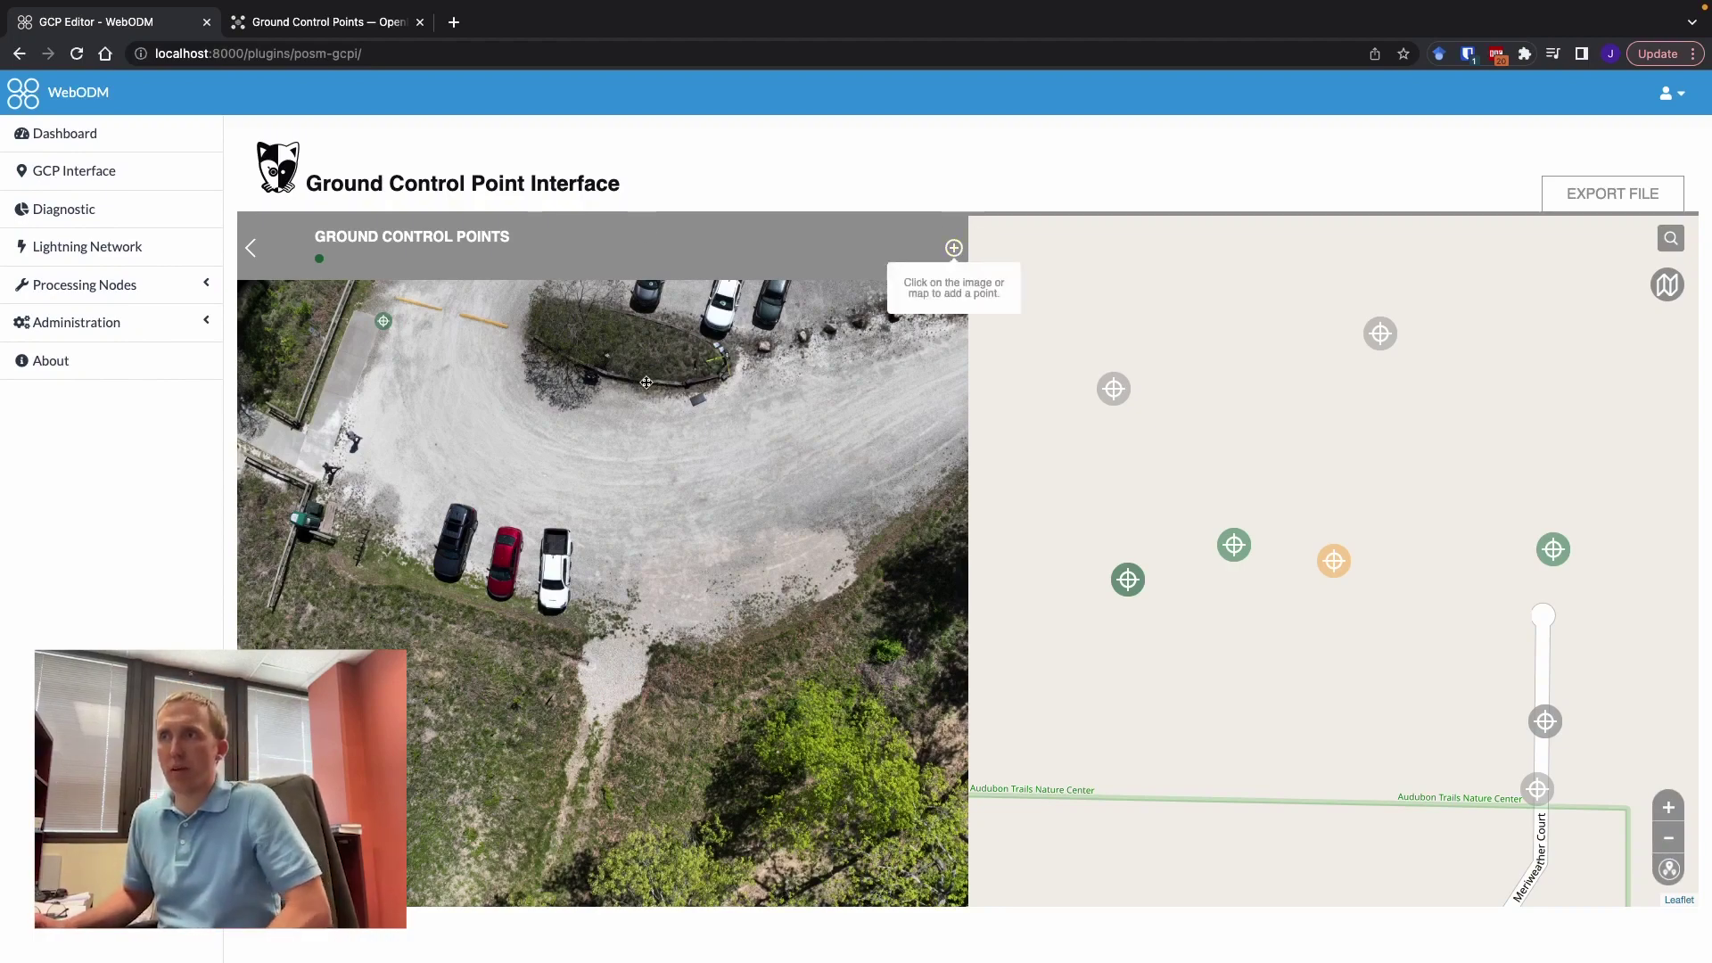
pyautogui.click(646, 384)
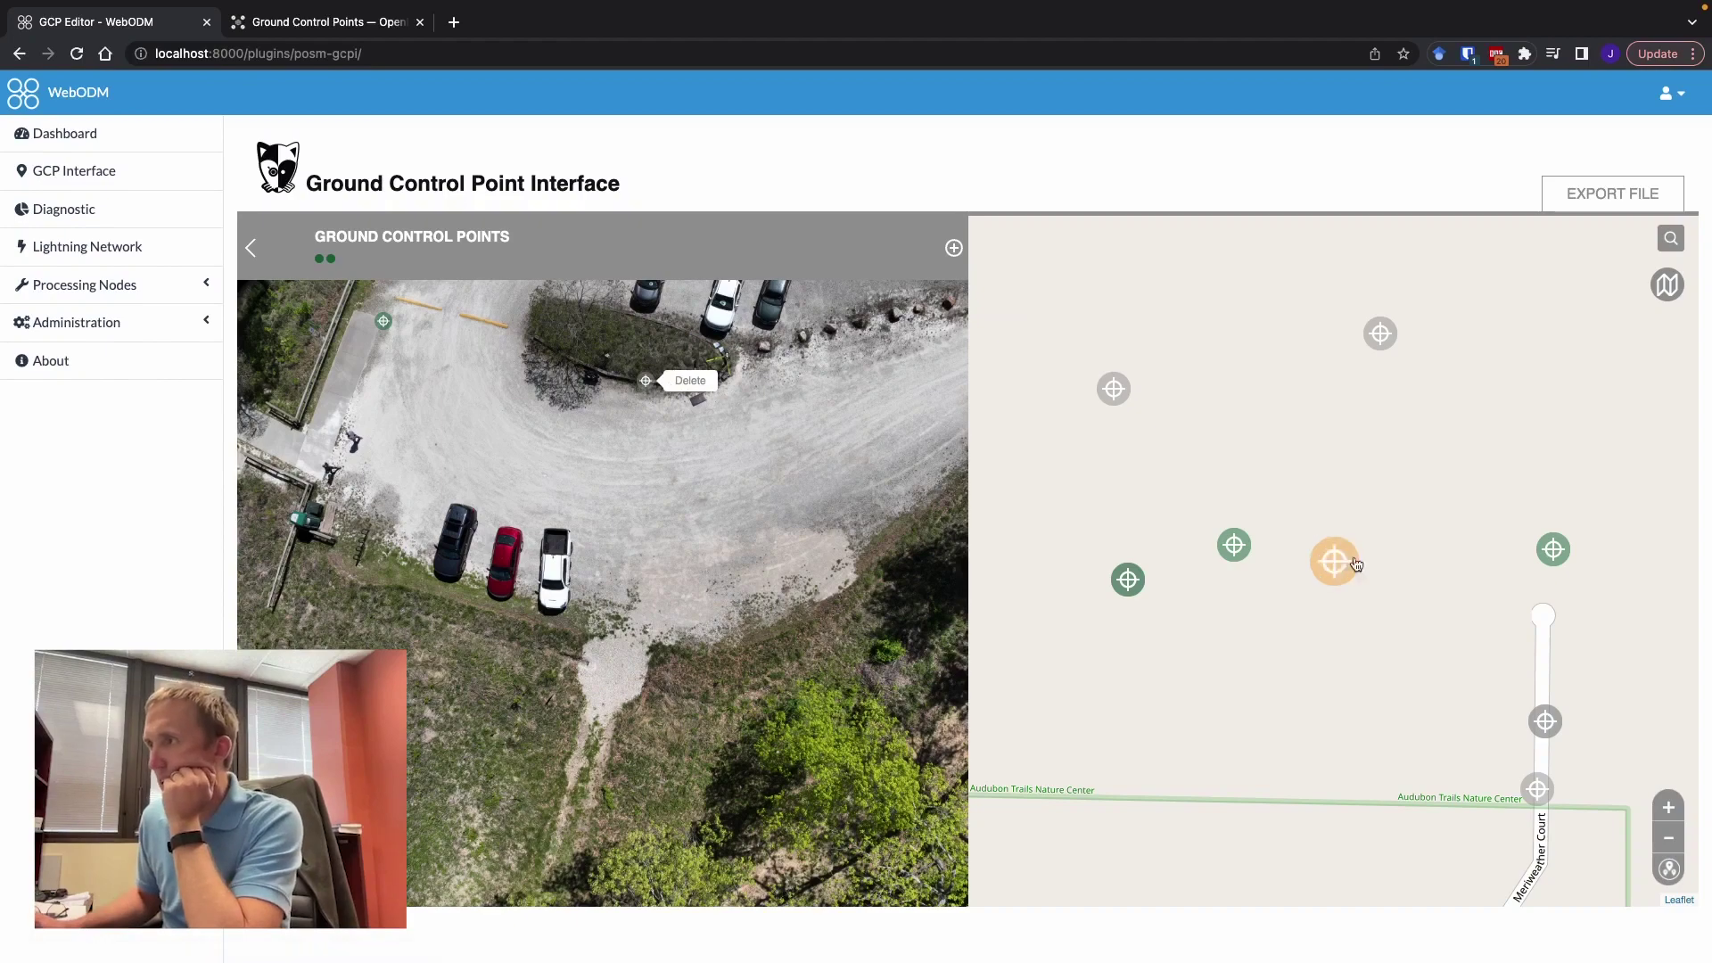
pyautogui.moveTo(1351, 566); pyautogui.dragTo(1545, 631)
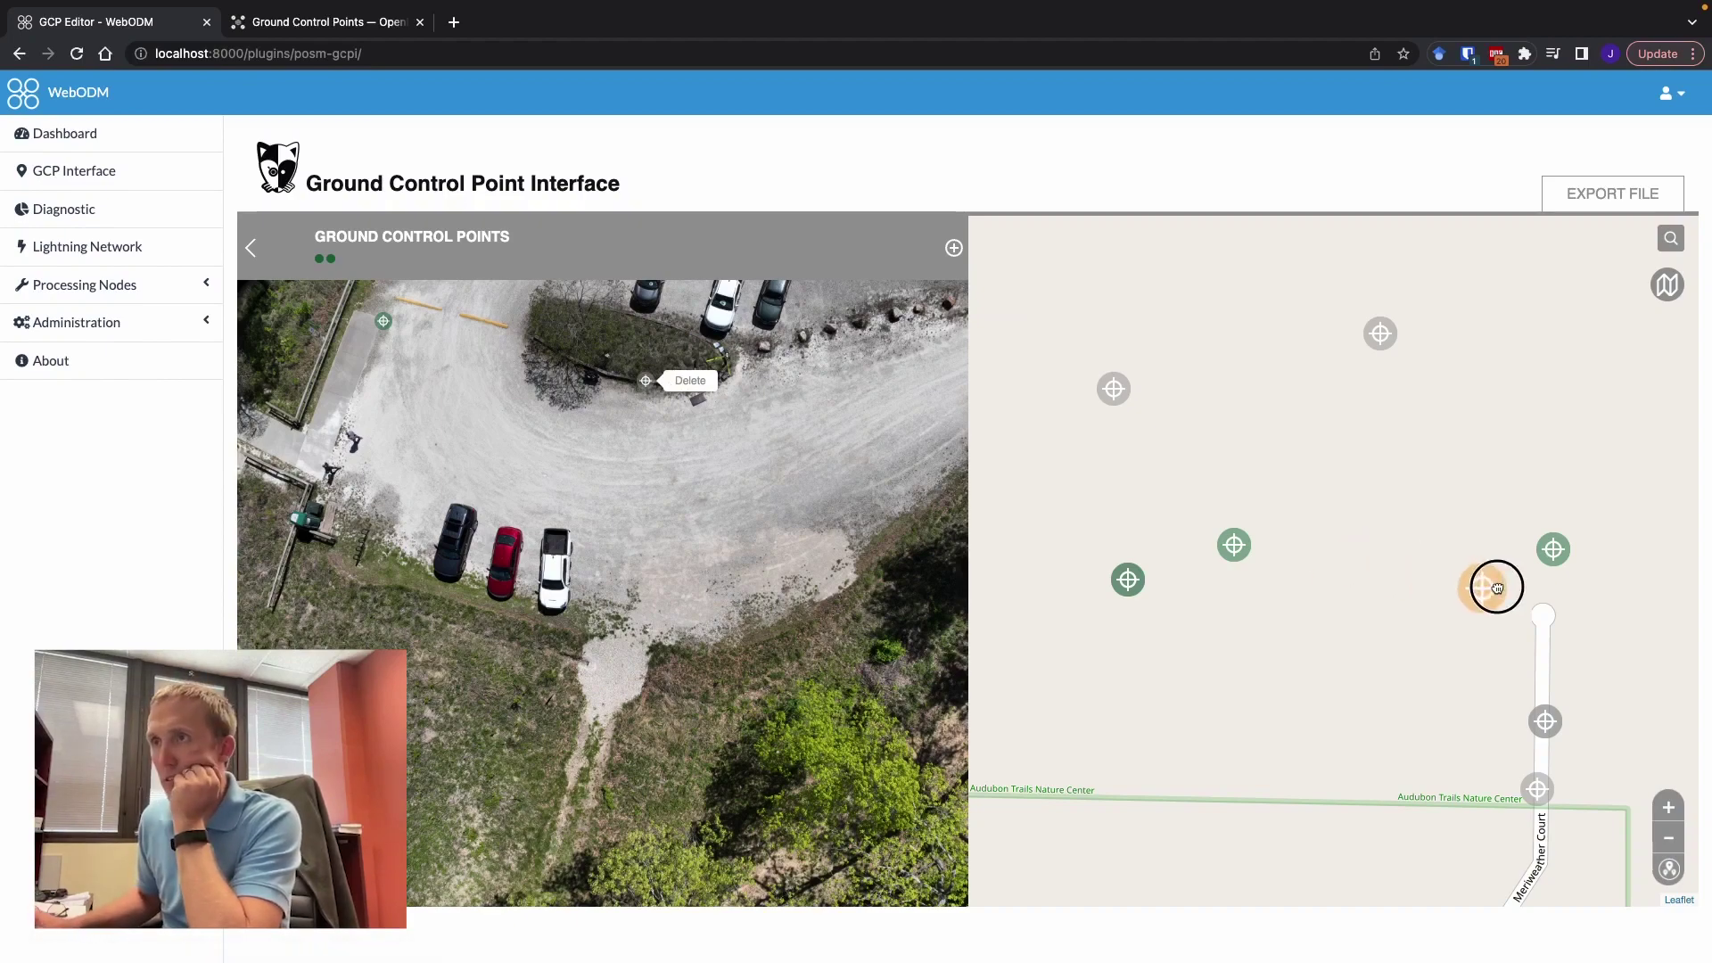
pyautogui.click(899, 296)
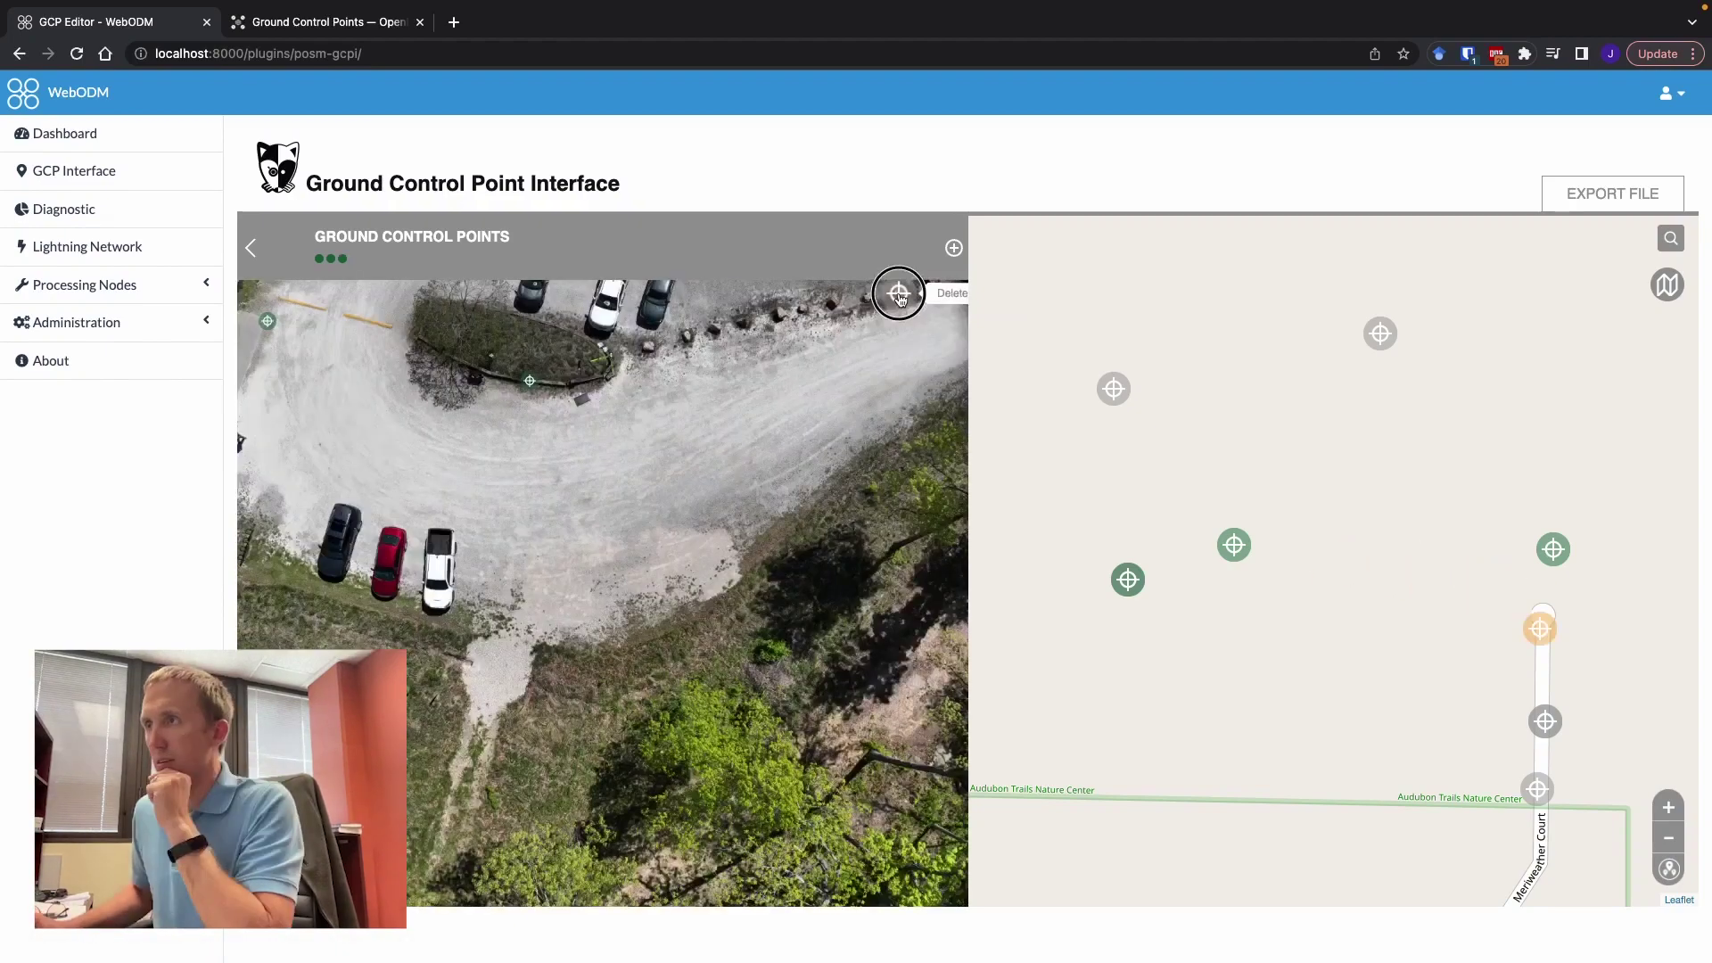
pyautogui.click(1545, 721)
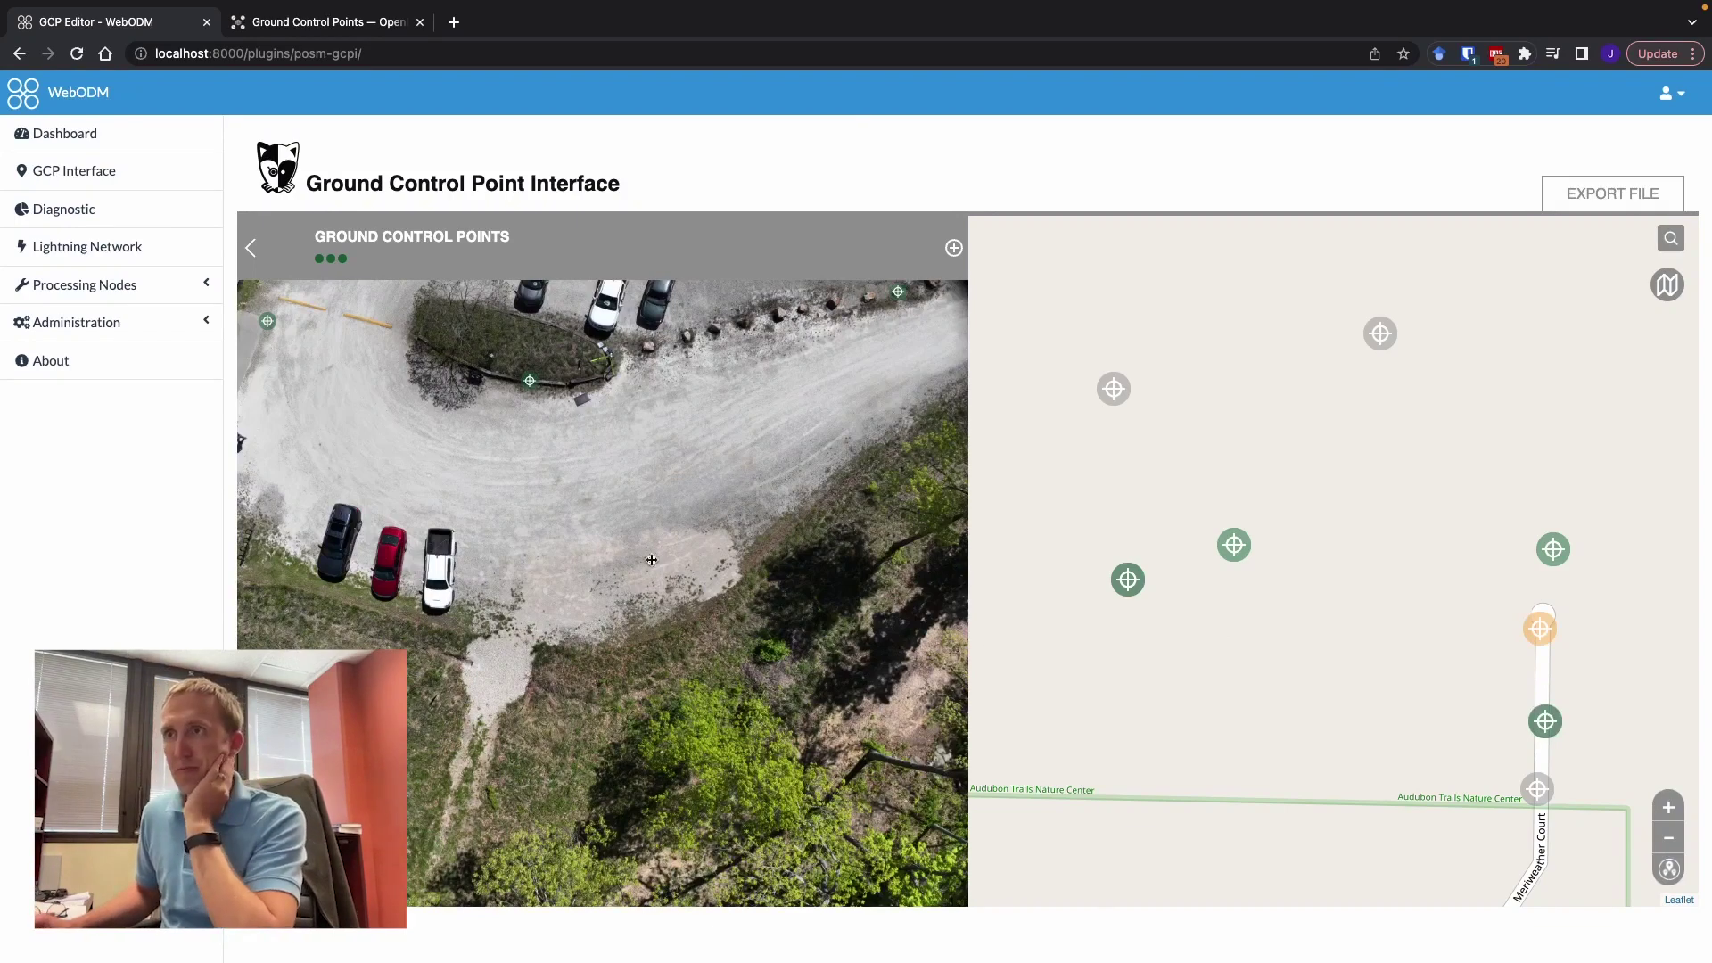
pyautogui.moveTo(651, 558); pyautogui.dragTo(699, 481)
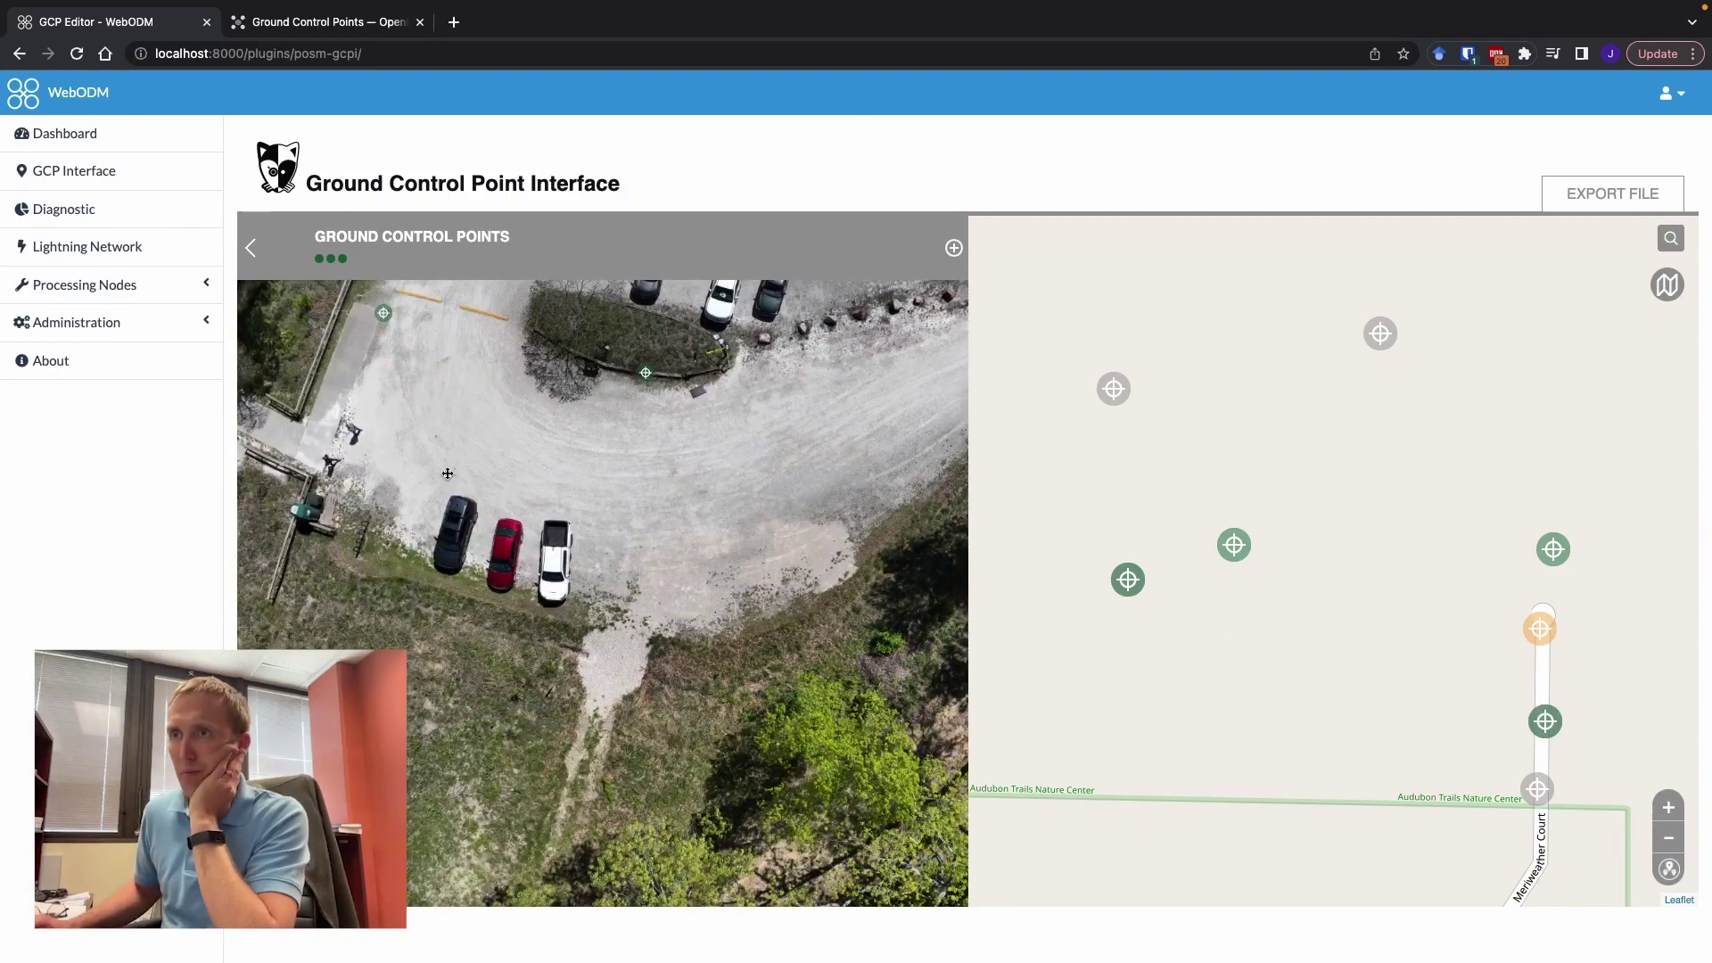
# Add a fourth point beside the posts near the dark car and place a new grey marker on the map
pyautogui.click(369, 519)
pyautogui.scroll(3, 375, 523)
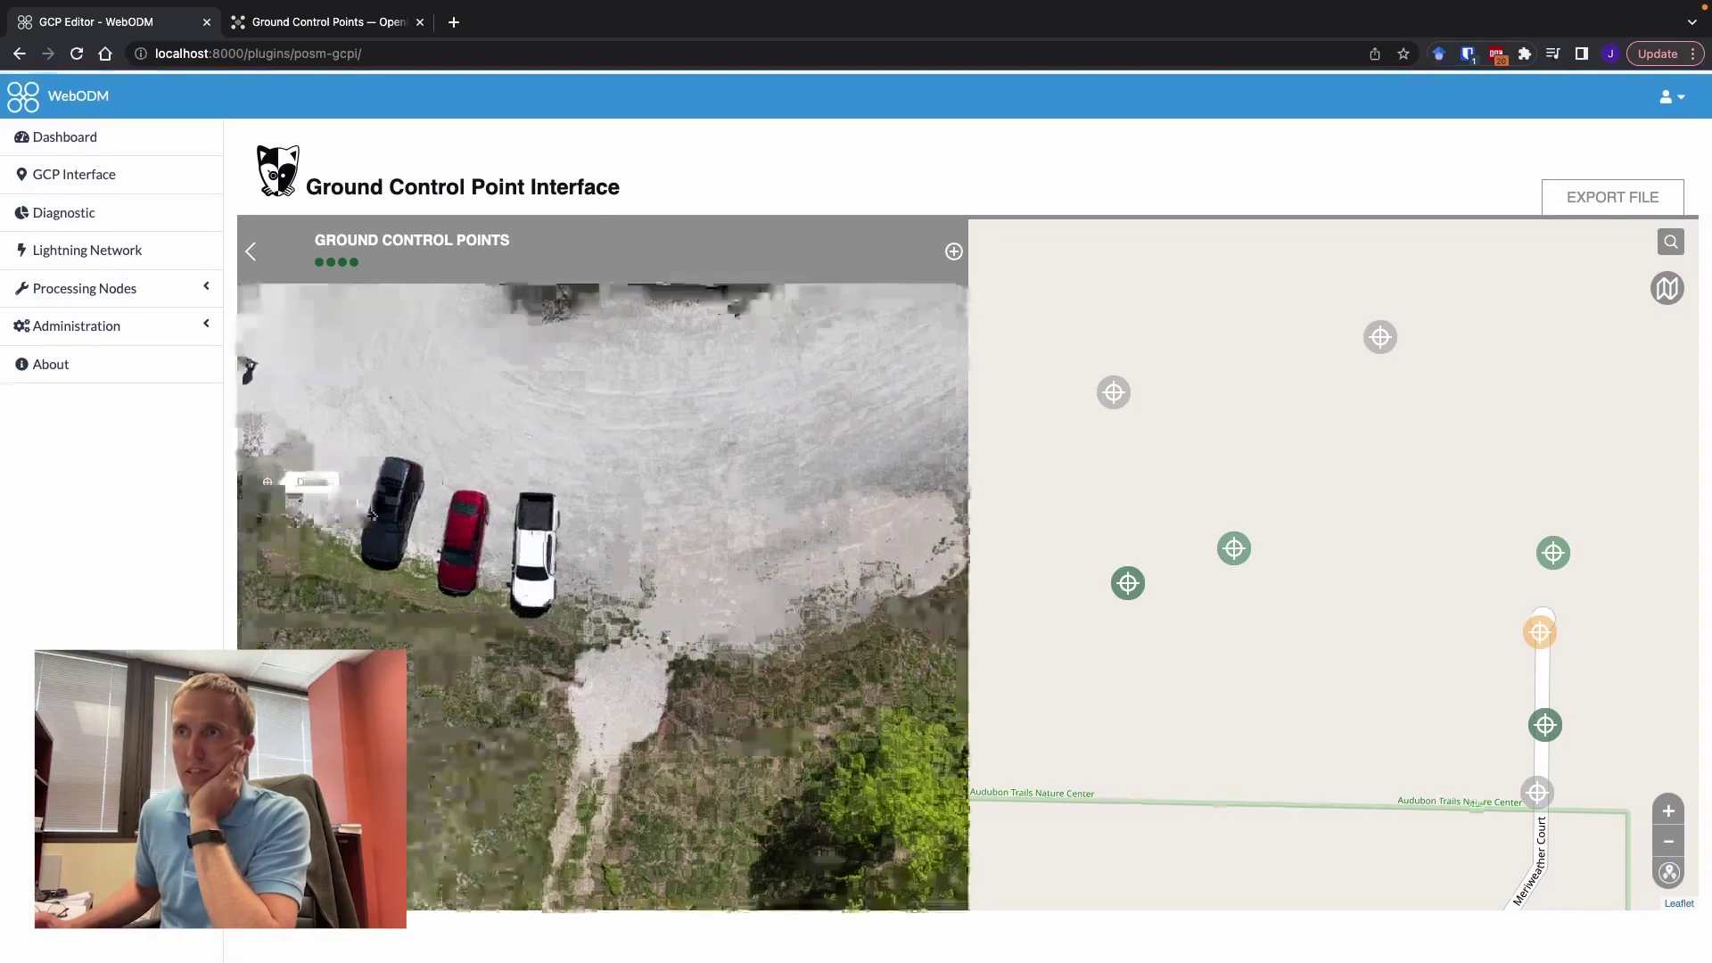
pyautogui.scroll(2, 448, 408)
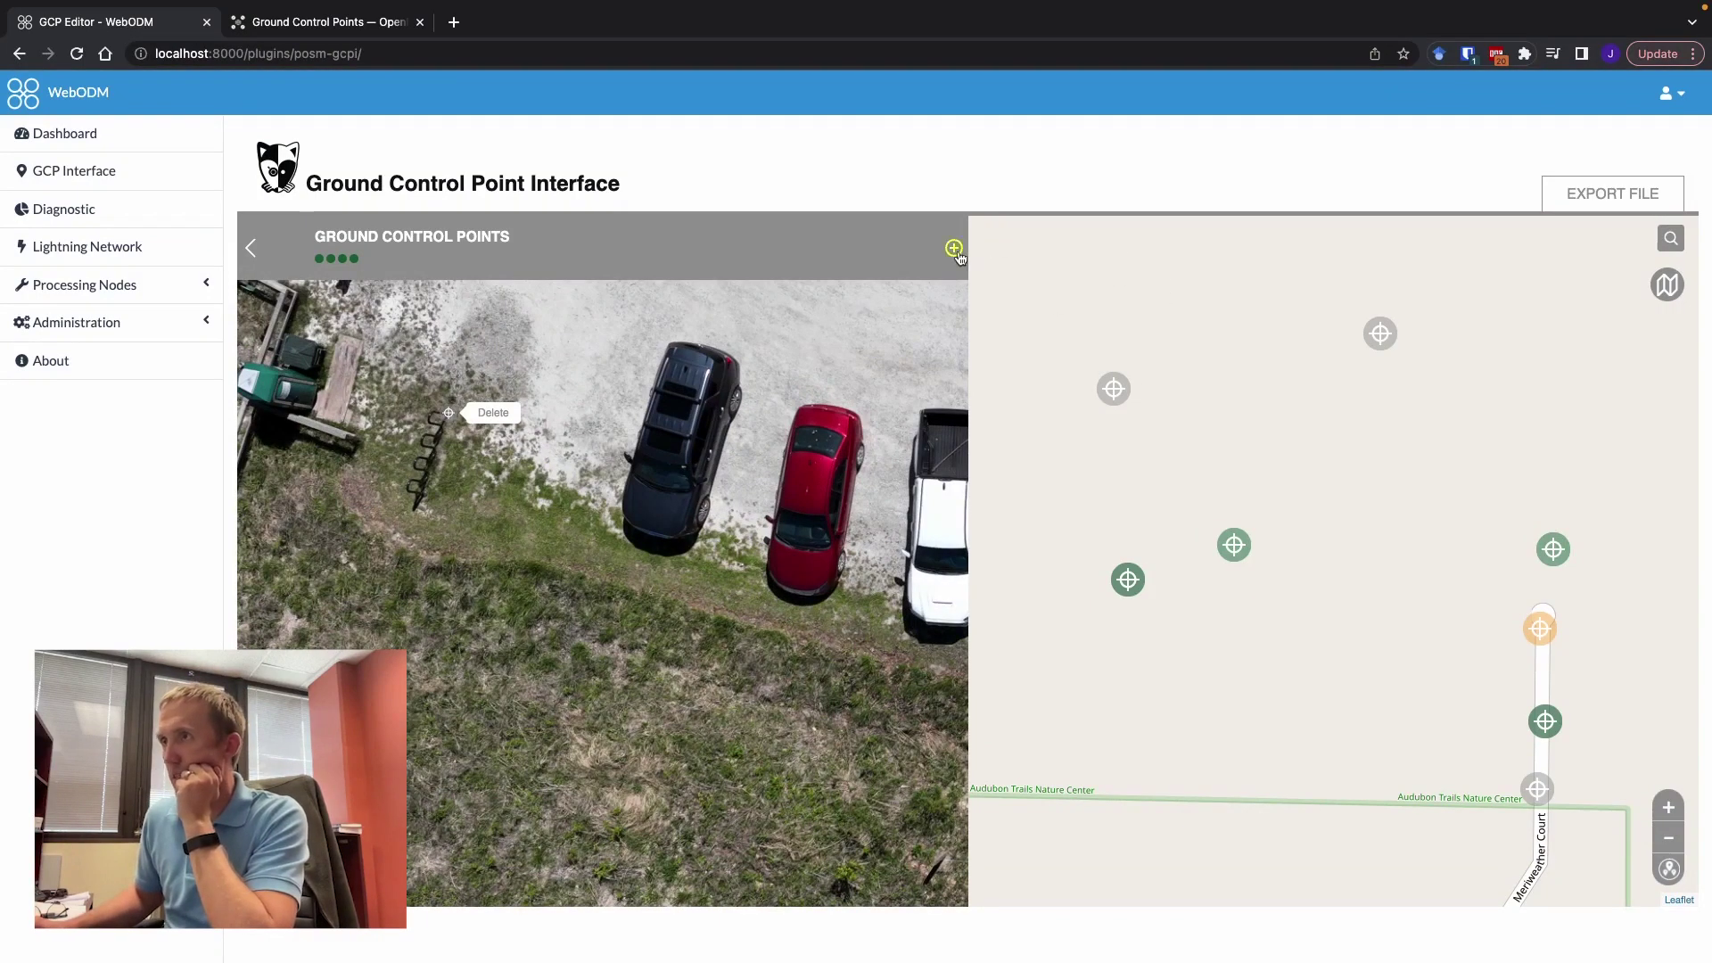
pyautogui.click(954, 251)
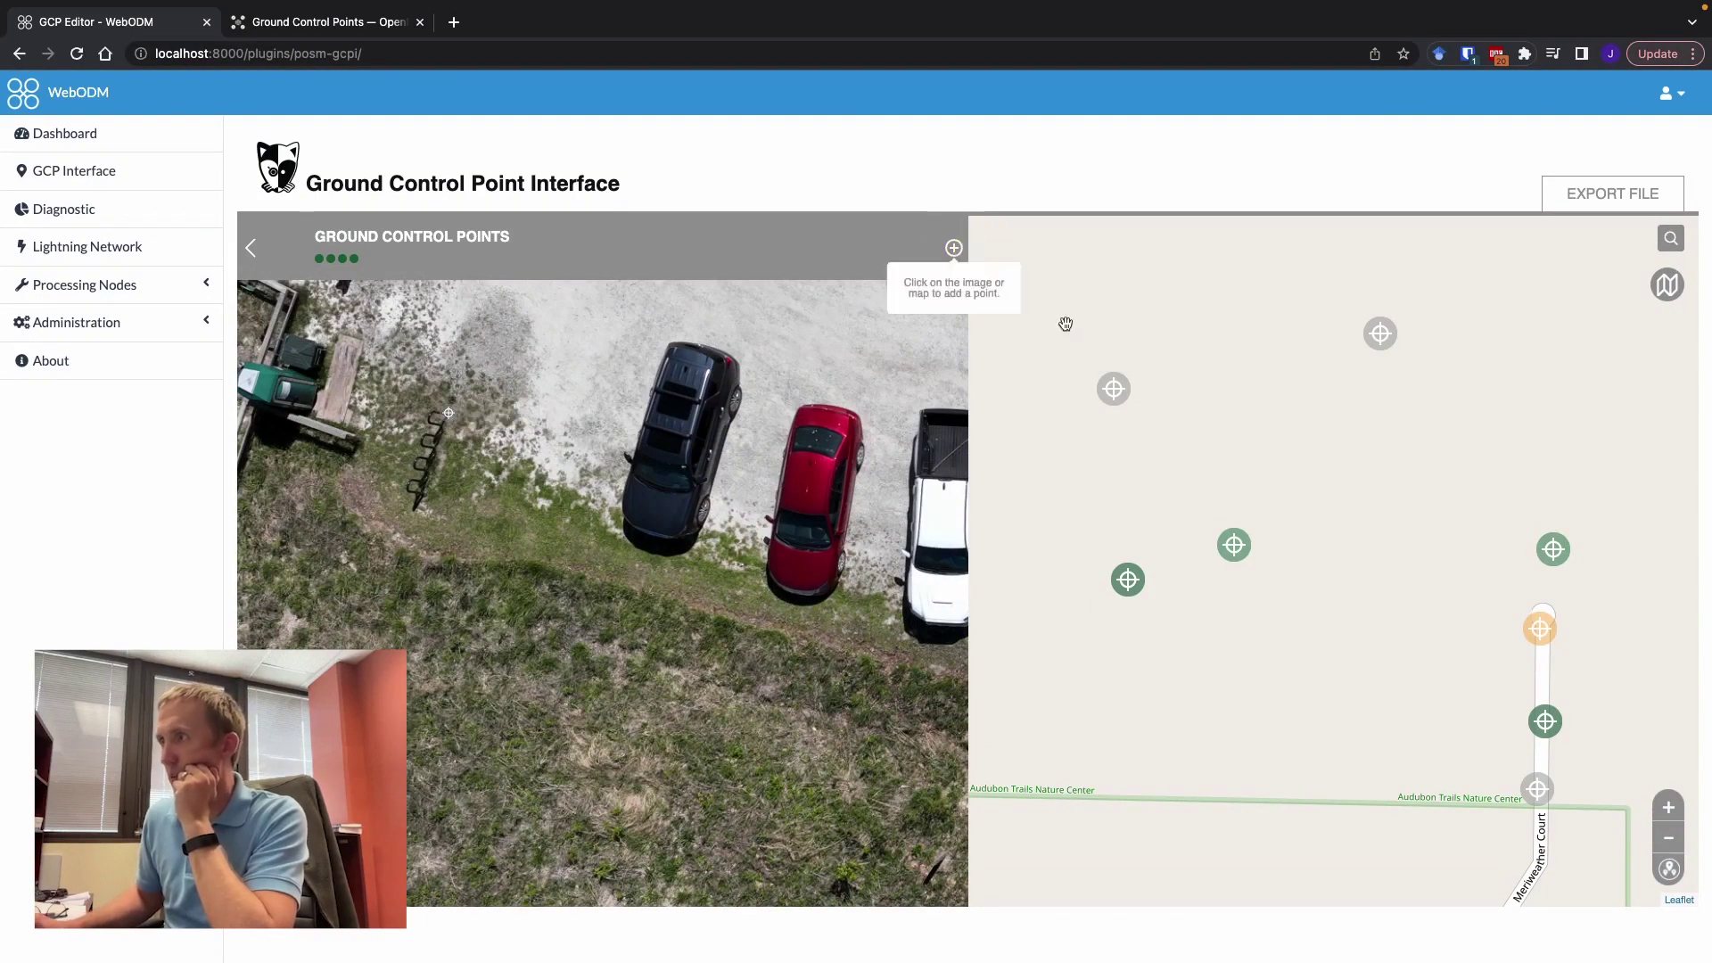
pyautogui.click(1439, 569)
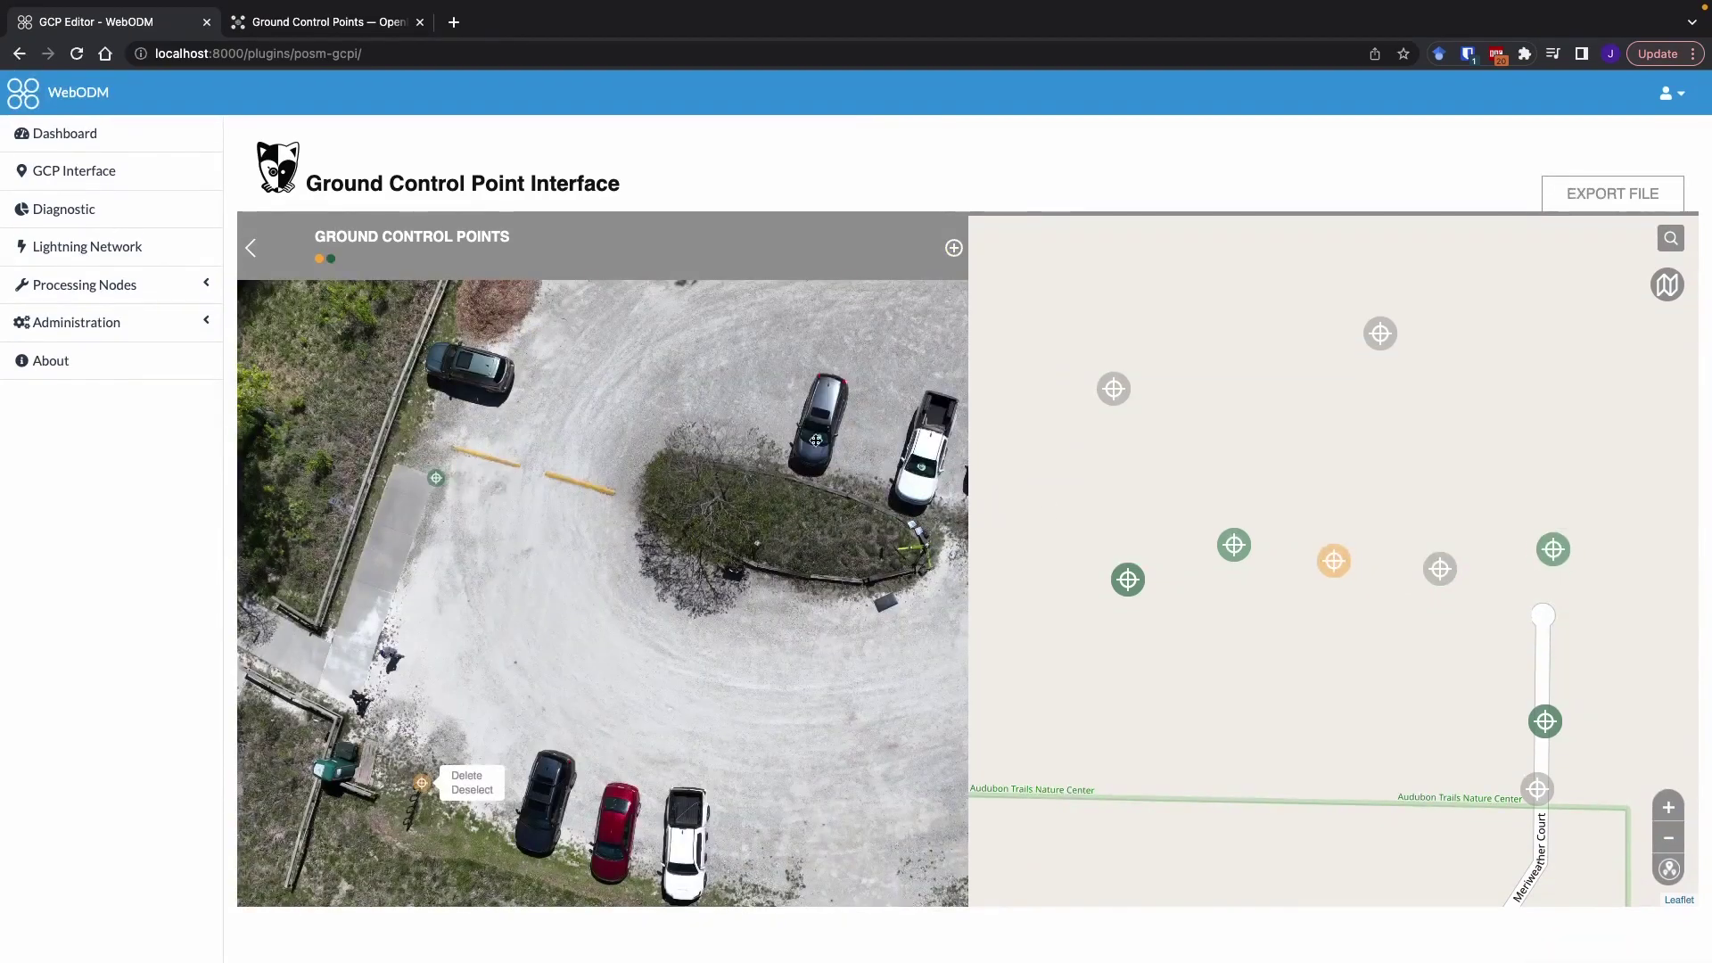
# Mark the matching photo spot, add a wall-edge point, and move the map marker beside the road
pyautogui.click(808, 577)
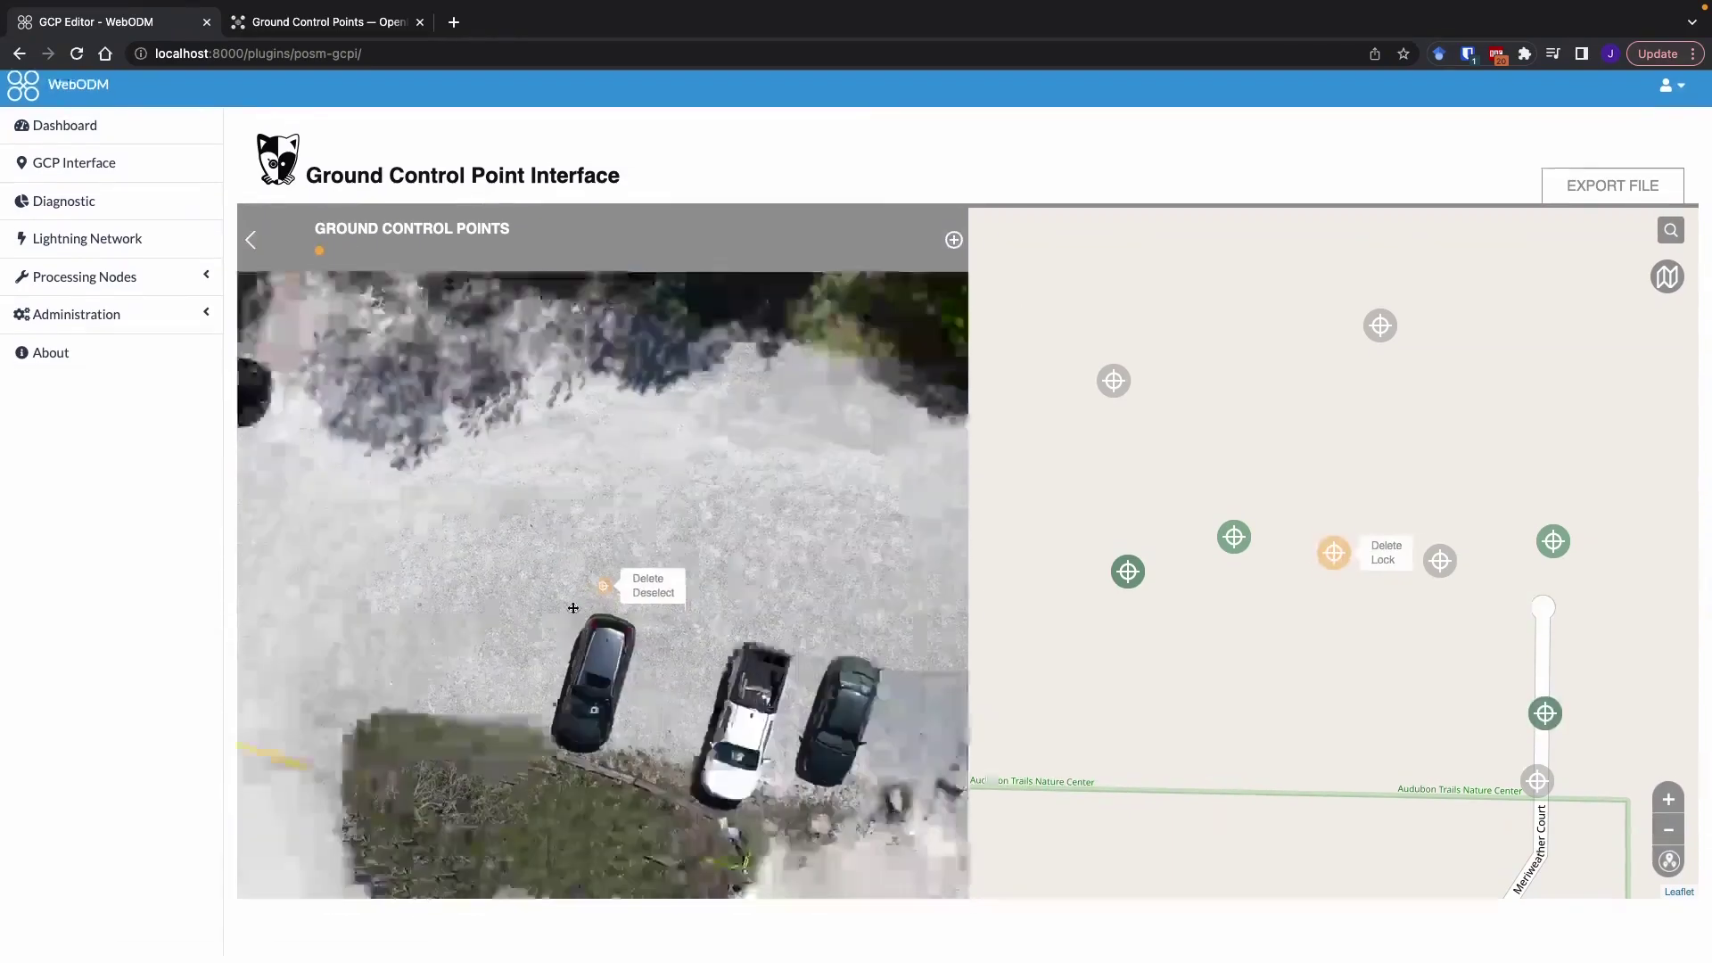
pyautogui.click(954, 247)
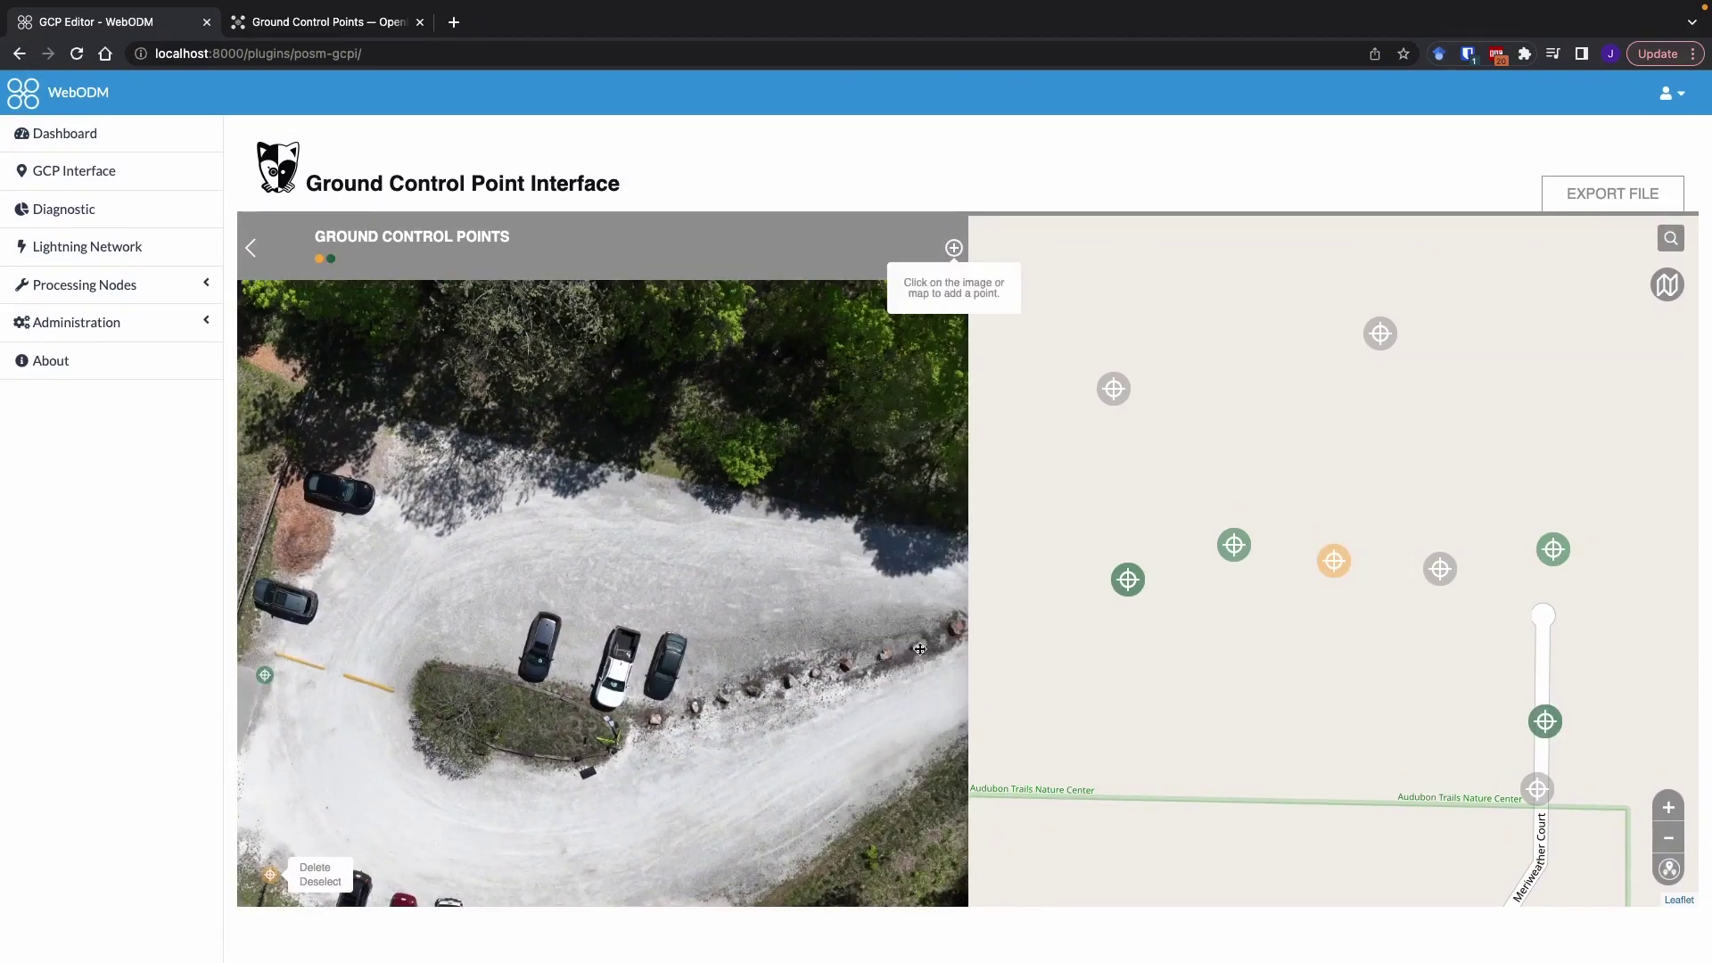
pyautogui.click(542, 758)
pyautogui.moveTo(1439, 568); pyautogui.dragTo(1511, 639)
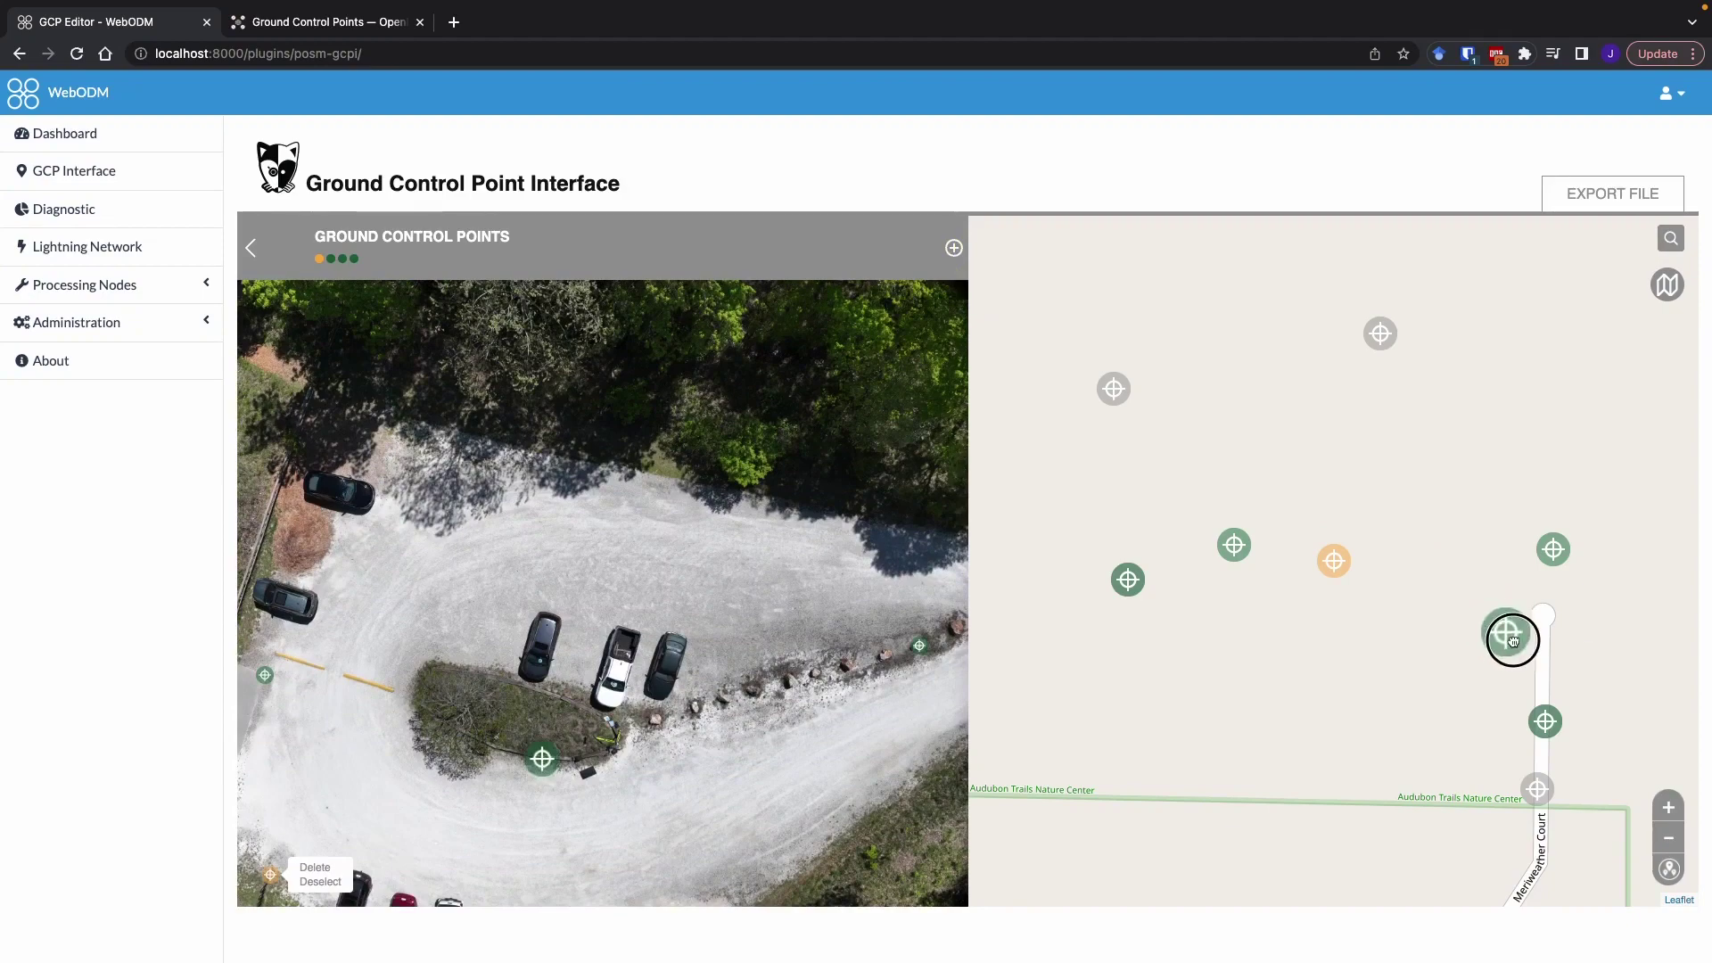
pyautogui.click(1511, 639)
# Mark three more control points on another drone photo
pyautogui.click(535, 496)
pyautogui.click(376, 774)
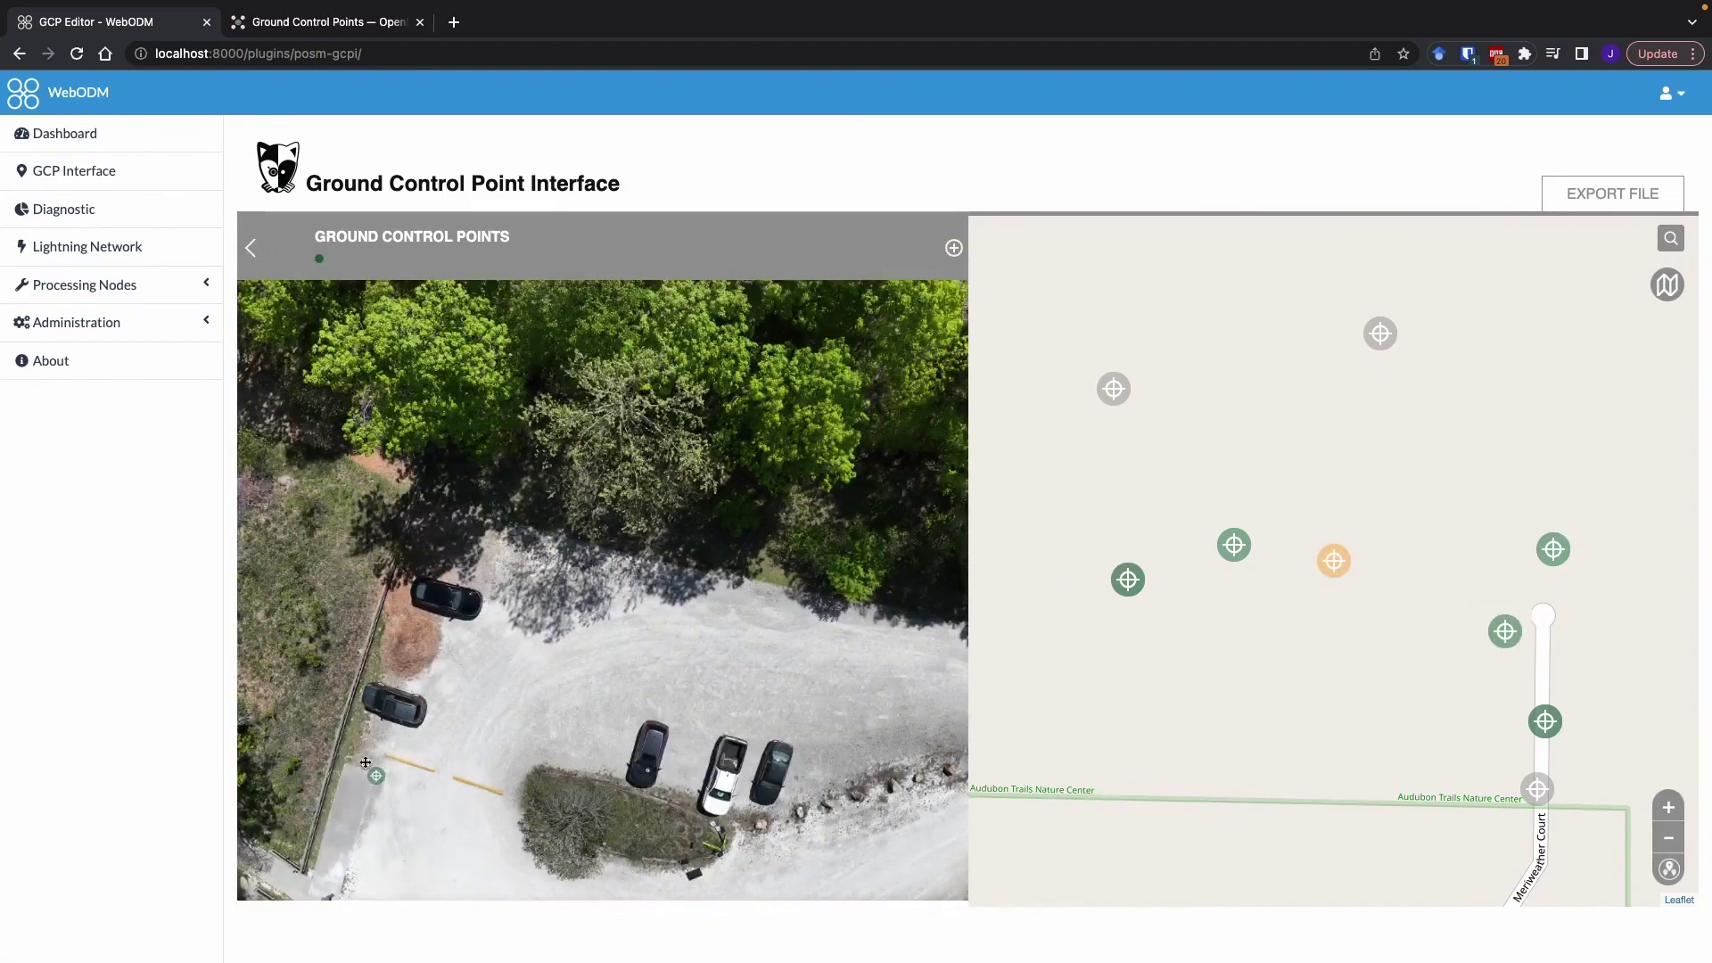
pyautogui.click(641, 860)
pyautogui.click(856, 686)
pyautogui.moveTo(745, 688); pyautogui.dragTo(640, 694)
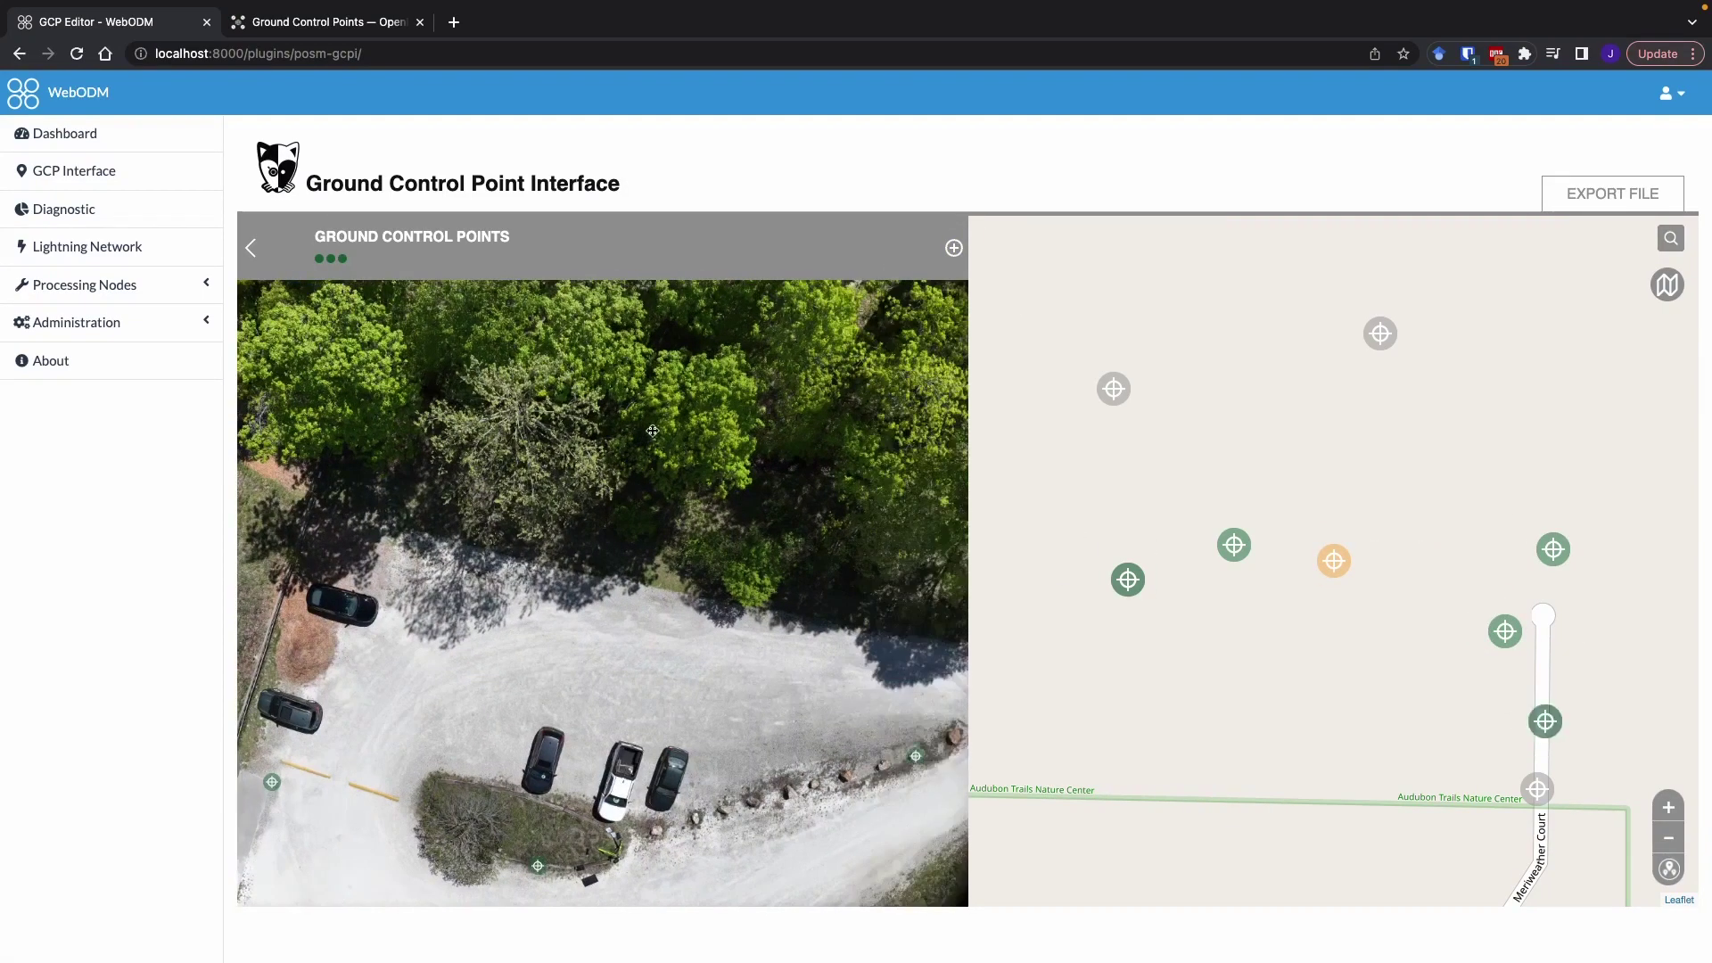
# Return to the photo grid with point counts and preview the exported ground control point file
pyautogui.click(251, 252)
pyautogui.click(251, 249)
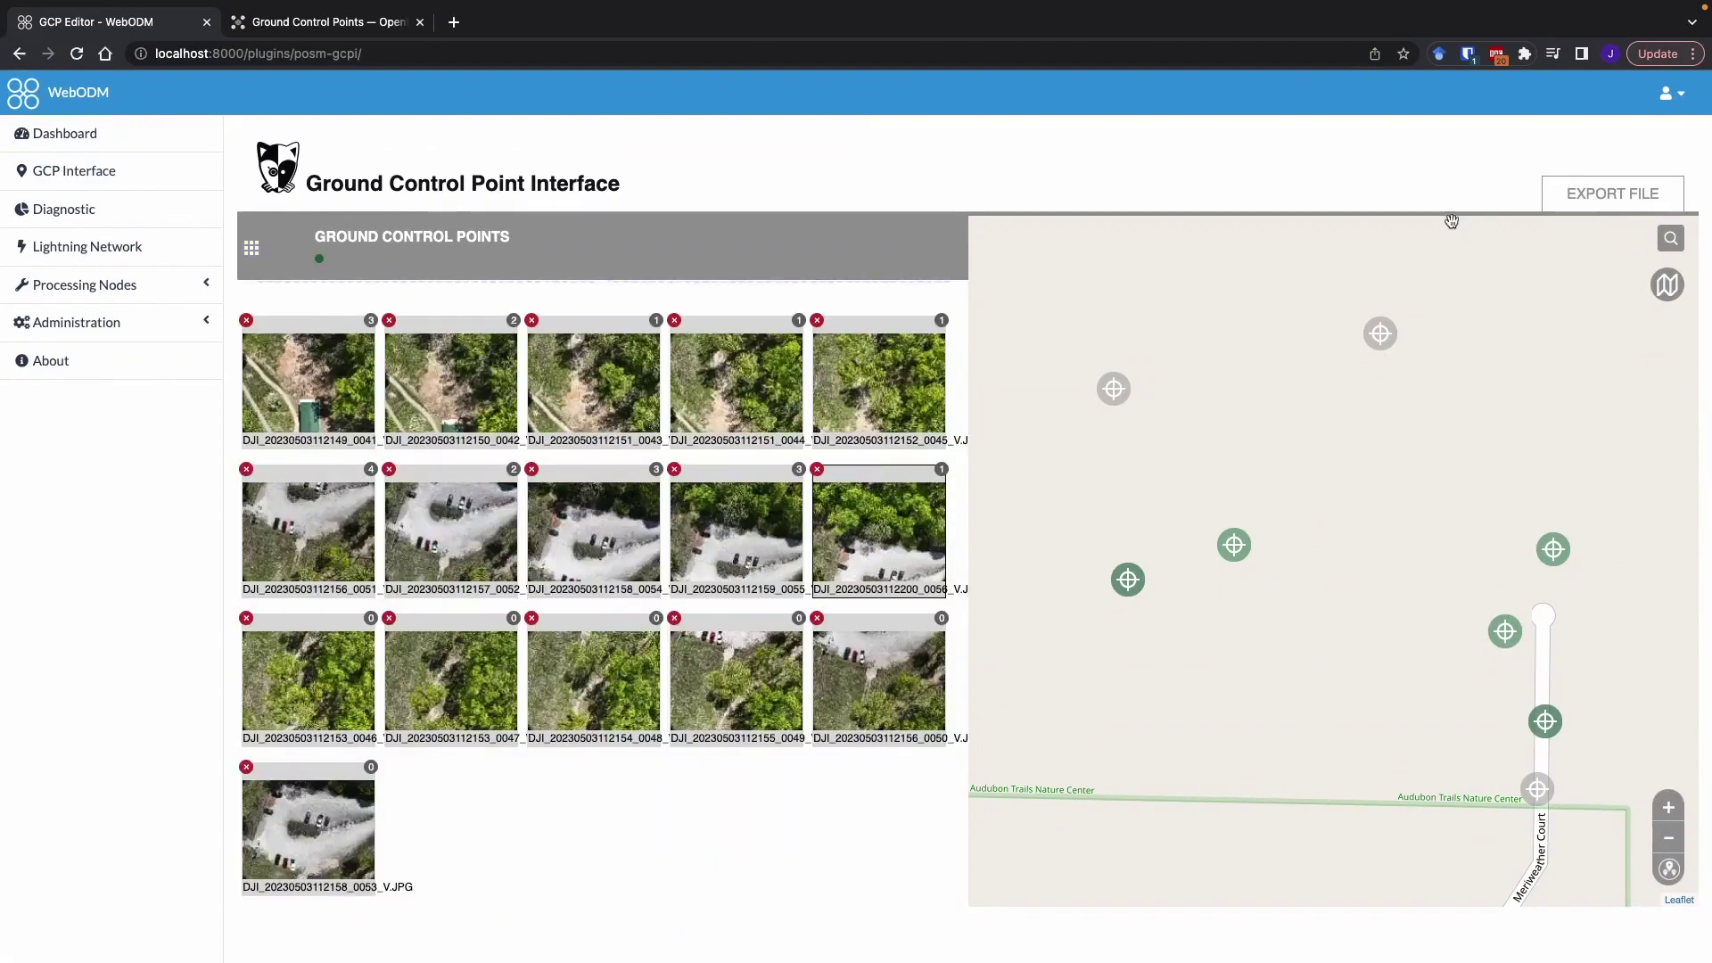
pyautogui.click(1611, 194)
pyautogui.click(1266, 379)
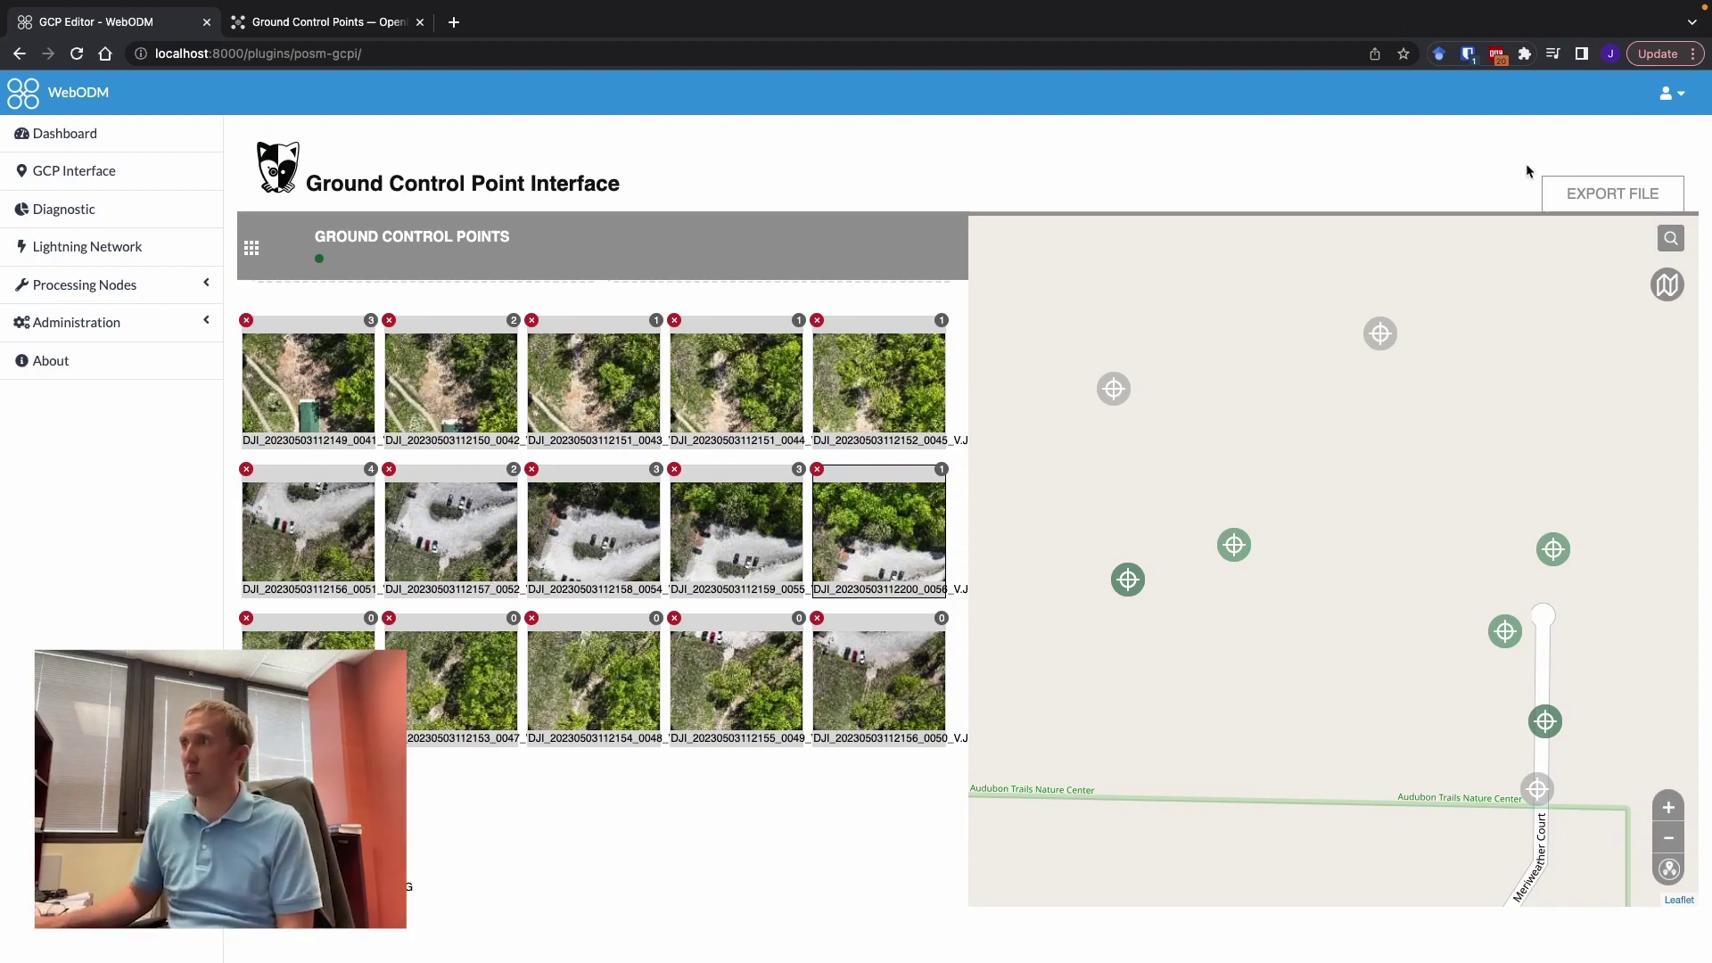
pyautogui.click(1628, 200)
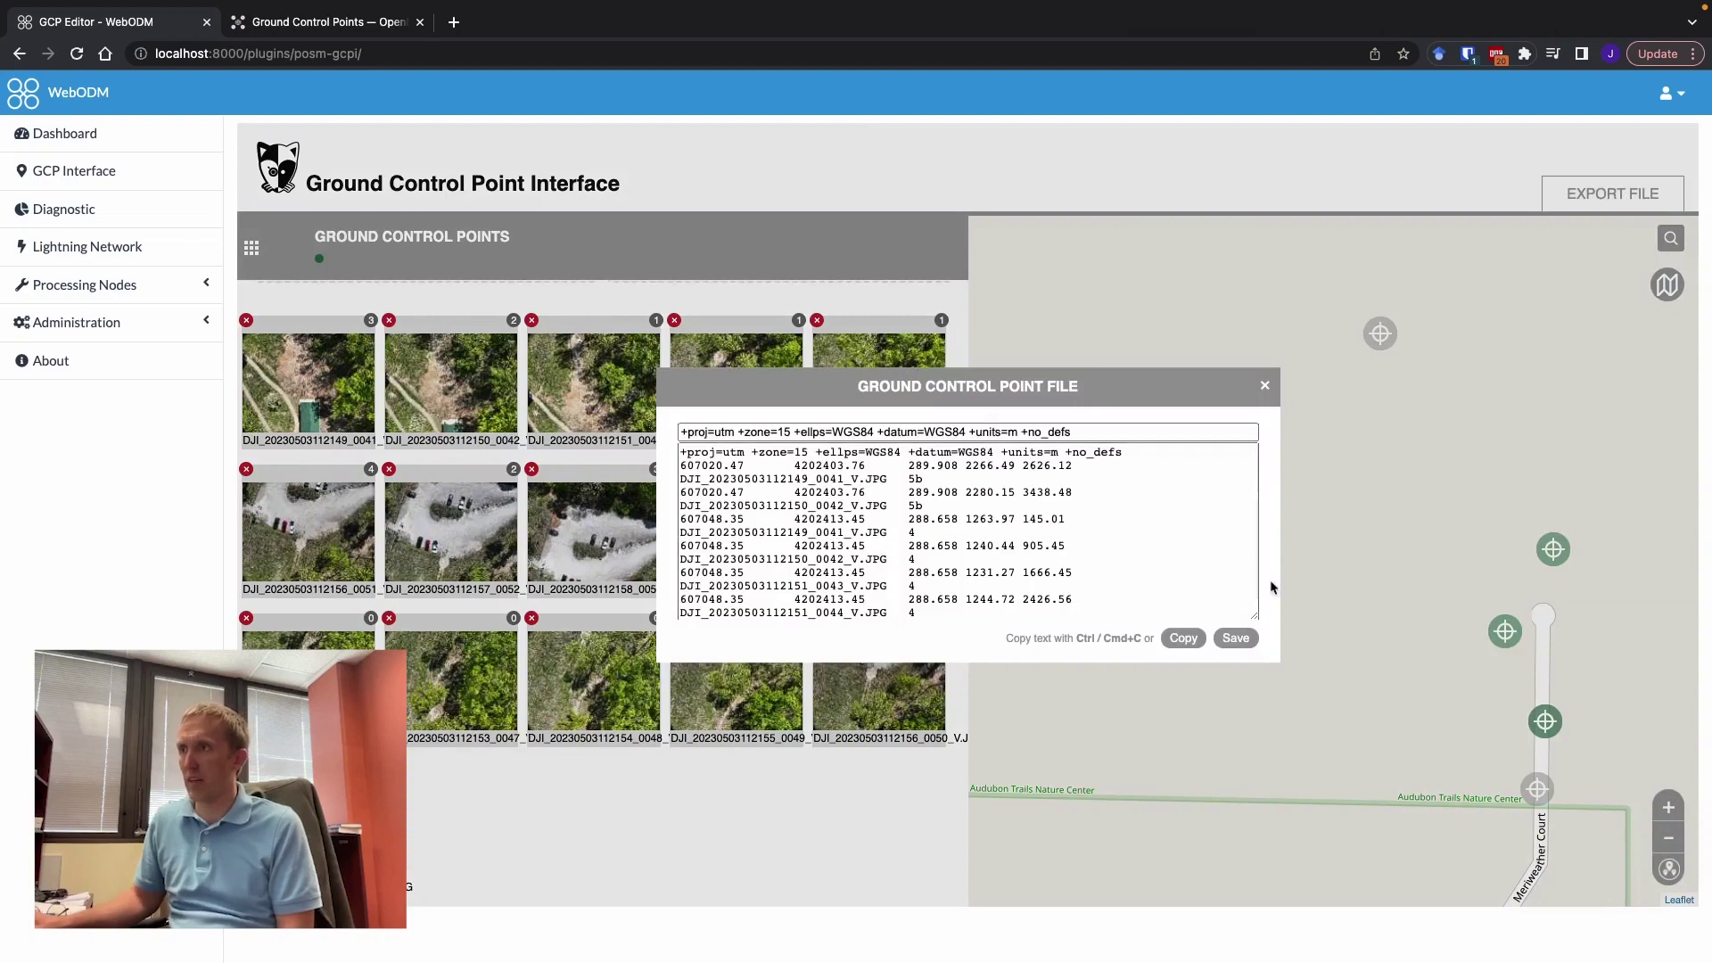
pyautogui.moveTo(1257, 619)
pyautogui.mouseDown()
pyautogui.moveTo(1307, 681)
pyautogui.moveTo(1306, 658)
pyautogui.mouseUp()
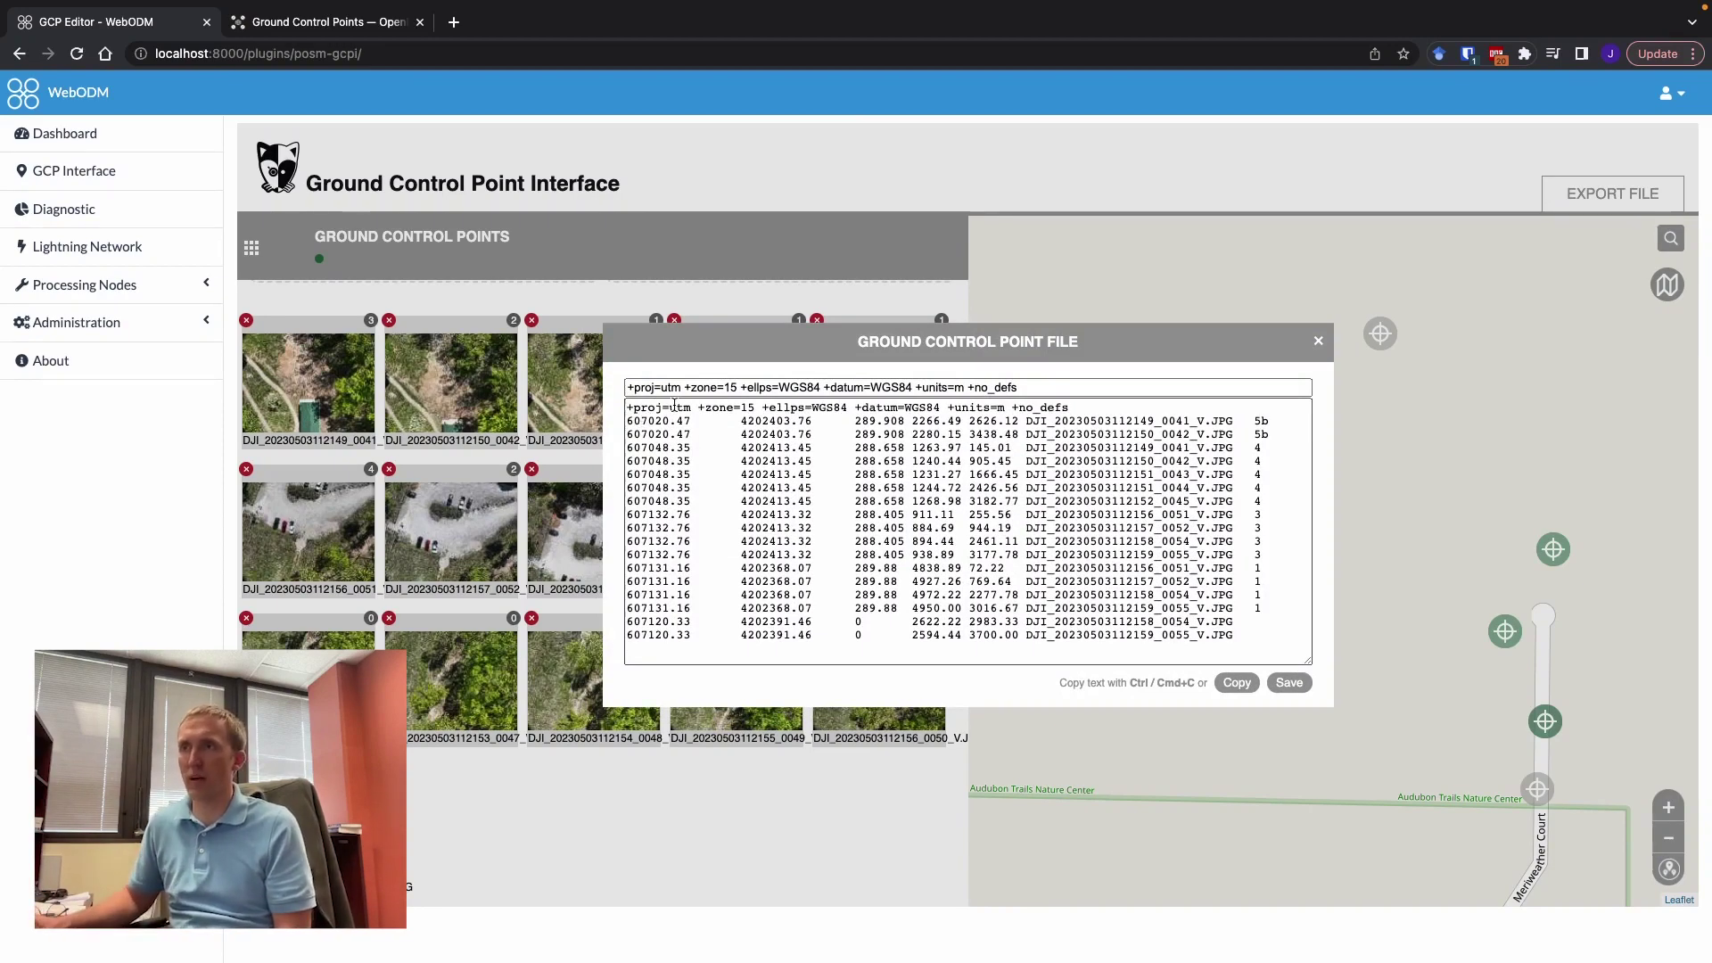
pyautogui.moveTo(1070, 408); pyautogui.dragTo(604, 398)
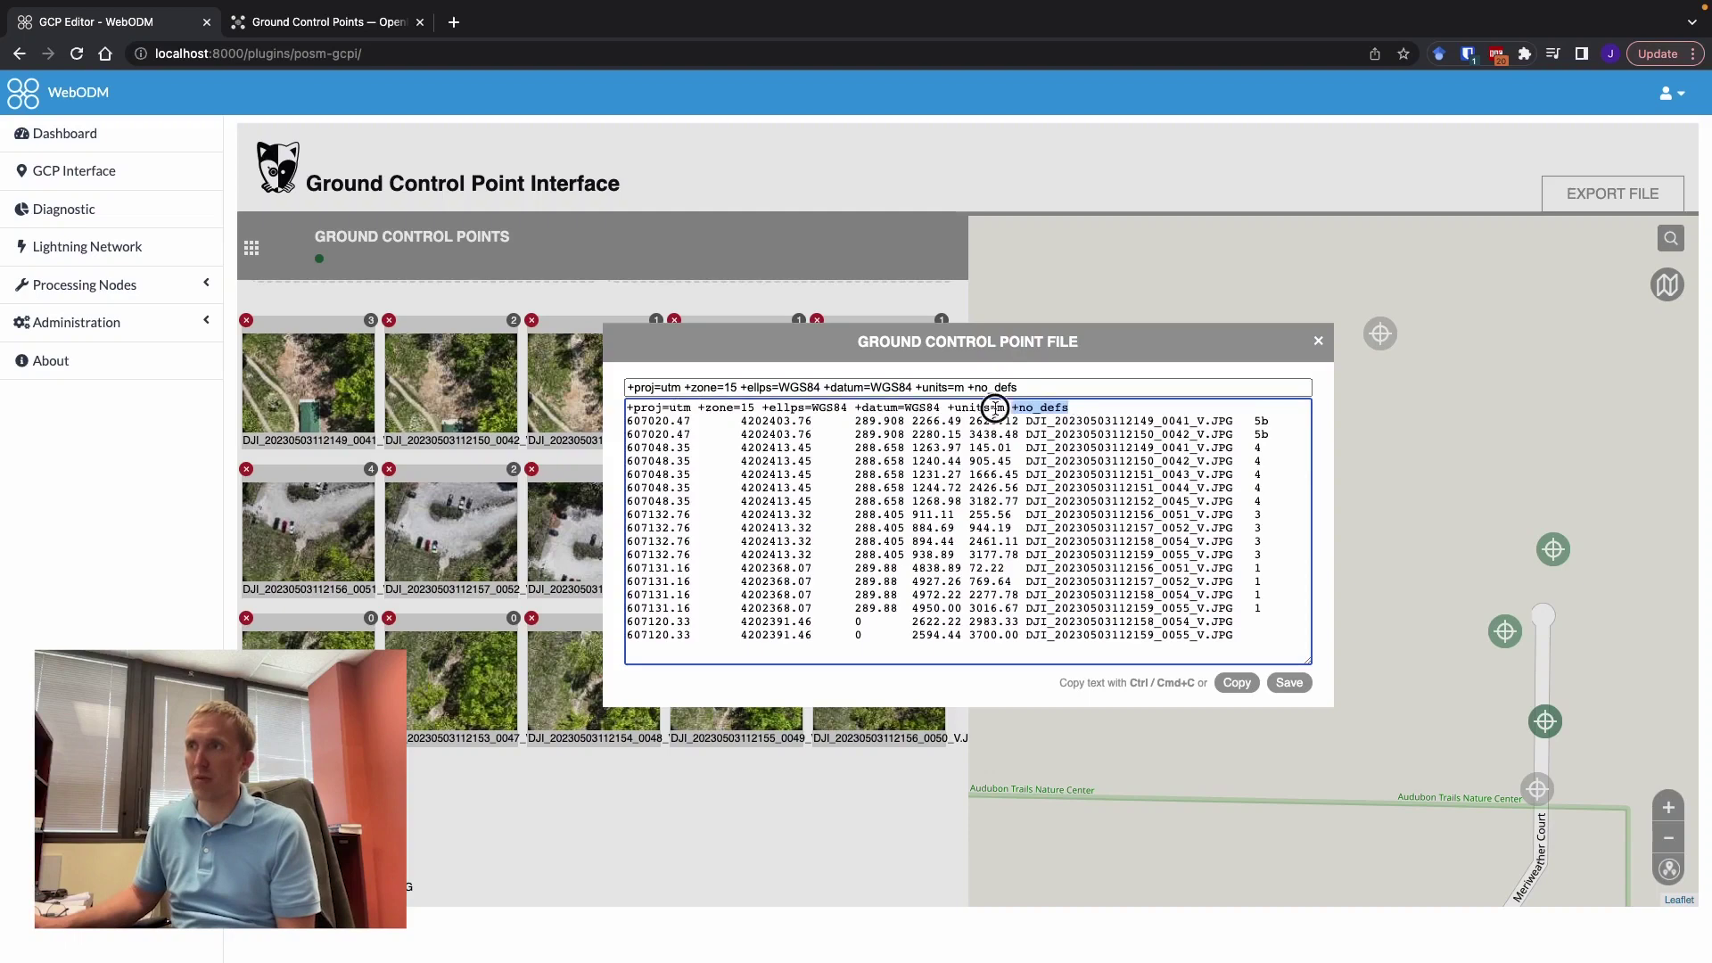
pyautogui.click(759, 443)
pyautogui.moveTo(662, 423); pyautogui.dragTo(629, 405)
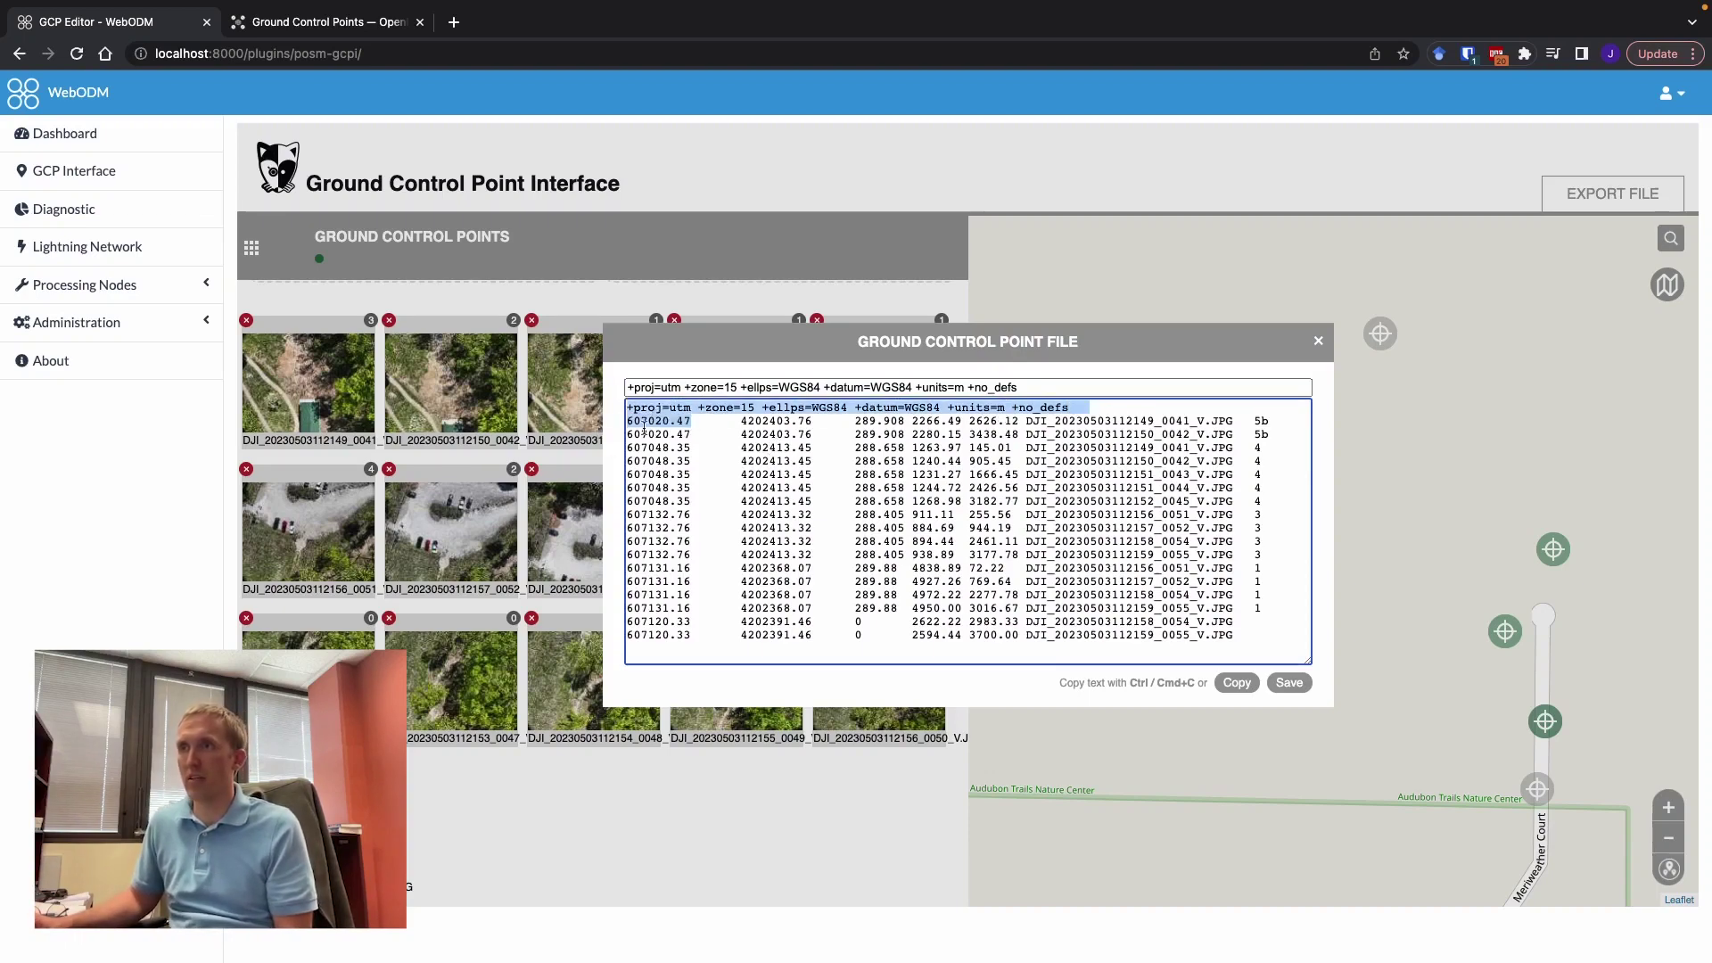
pyautogui.click(805, 424)
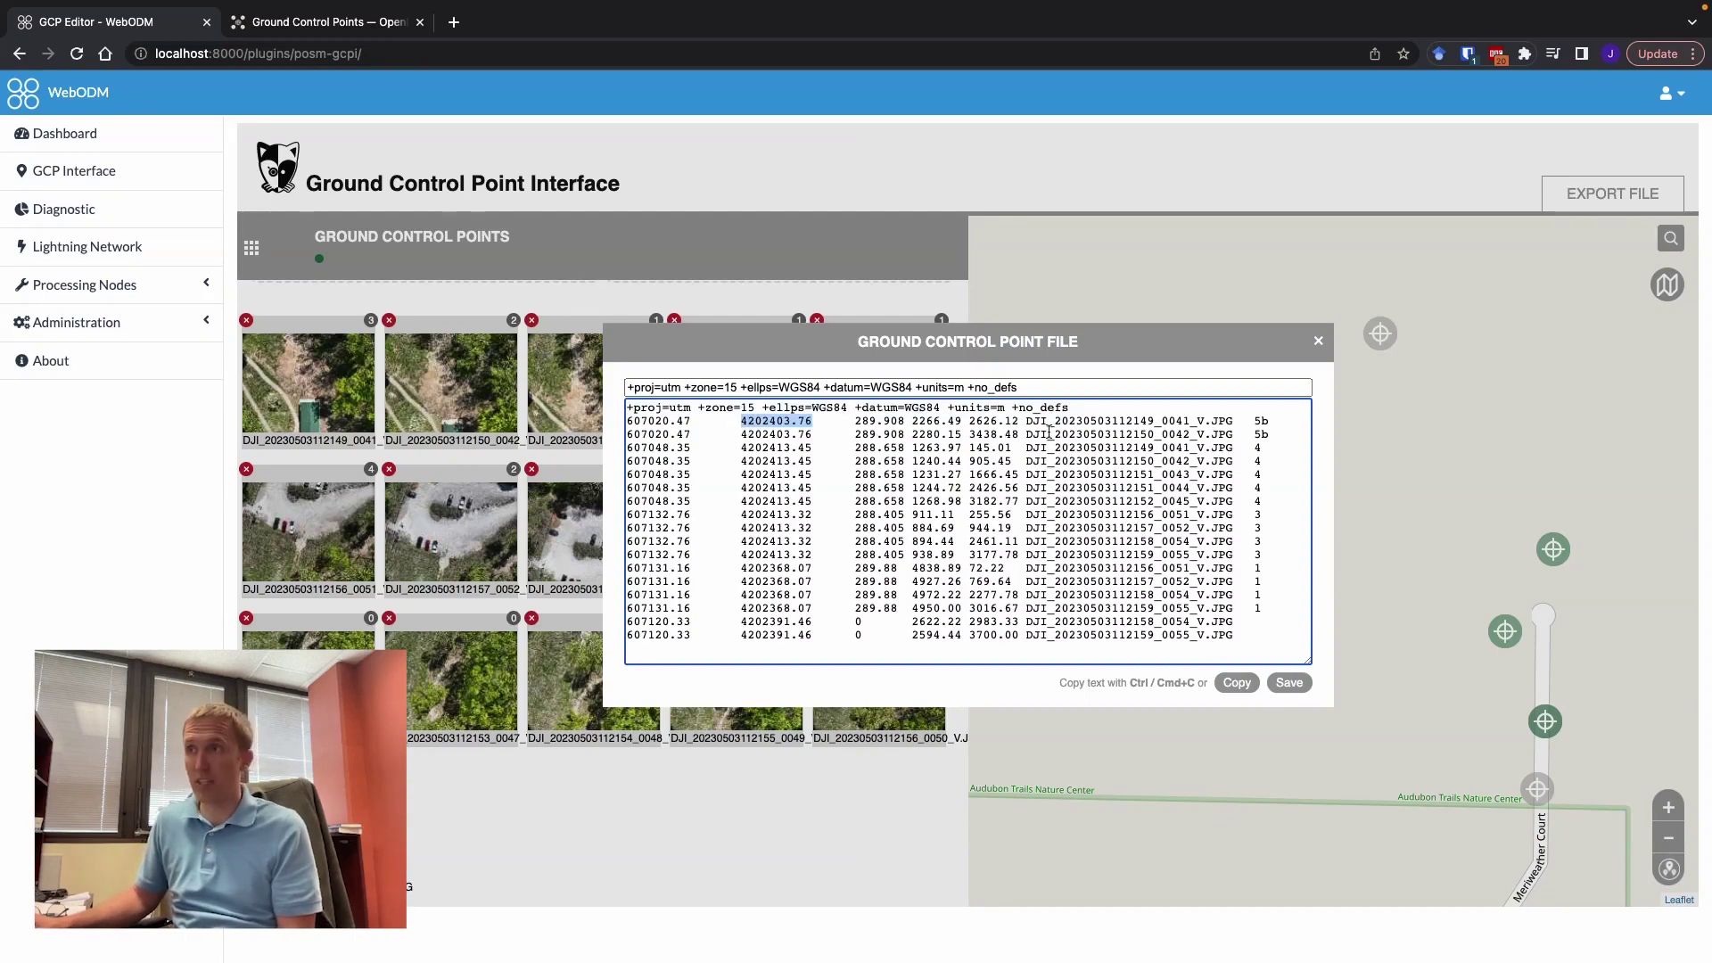
pyautogui.click(857, 423)
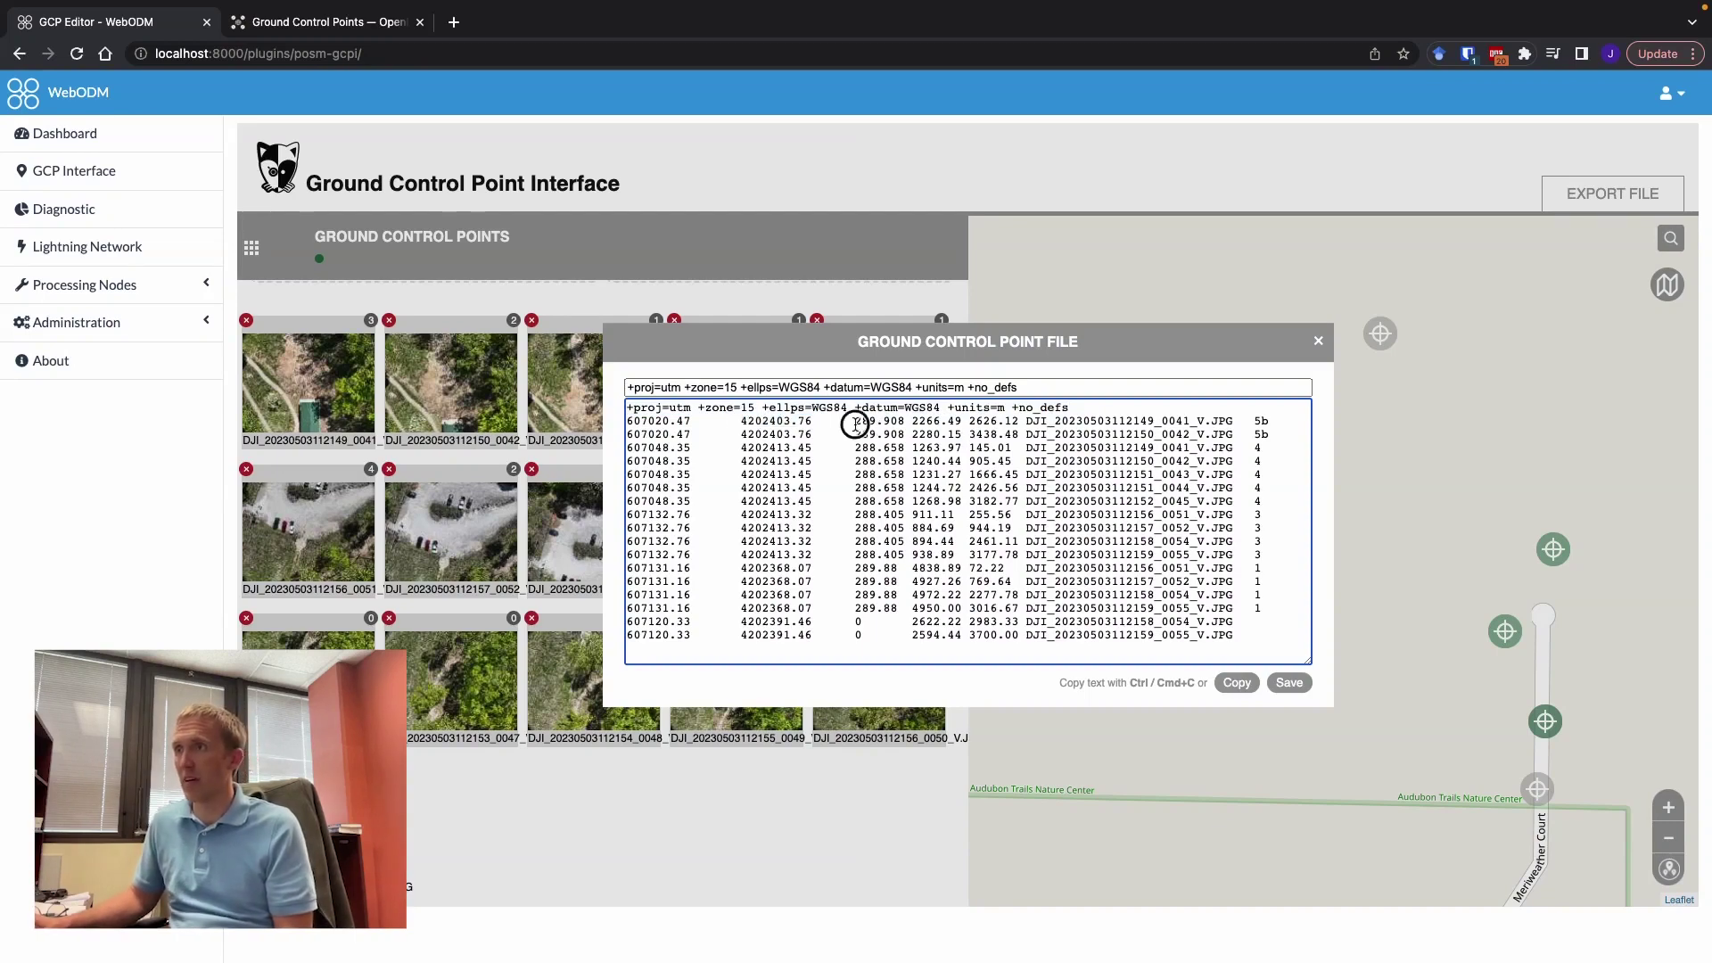
pyautogui.click(922, 425)
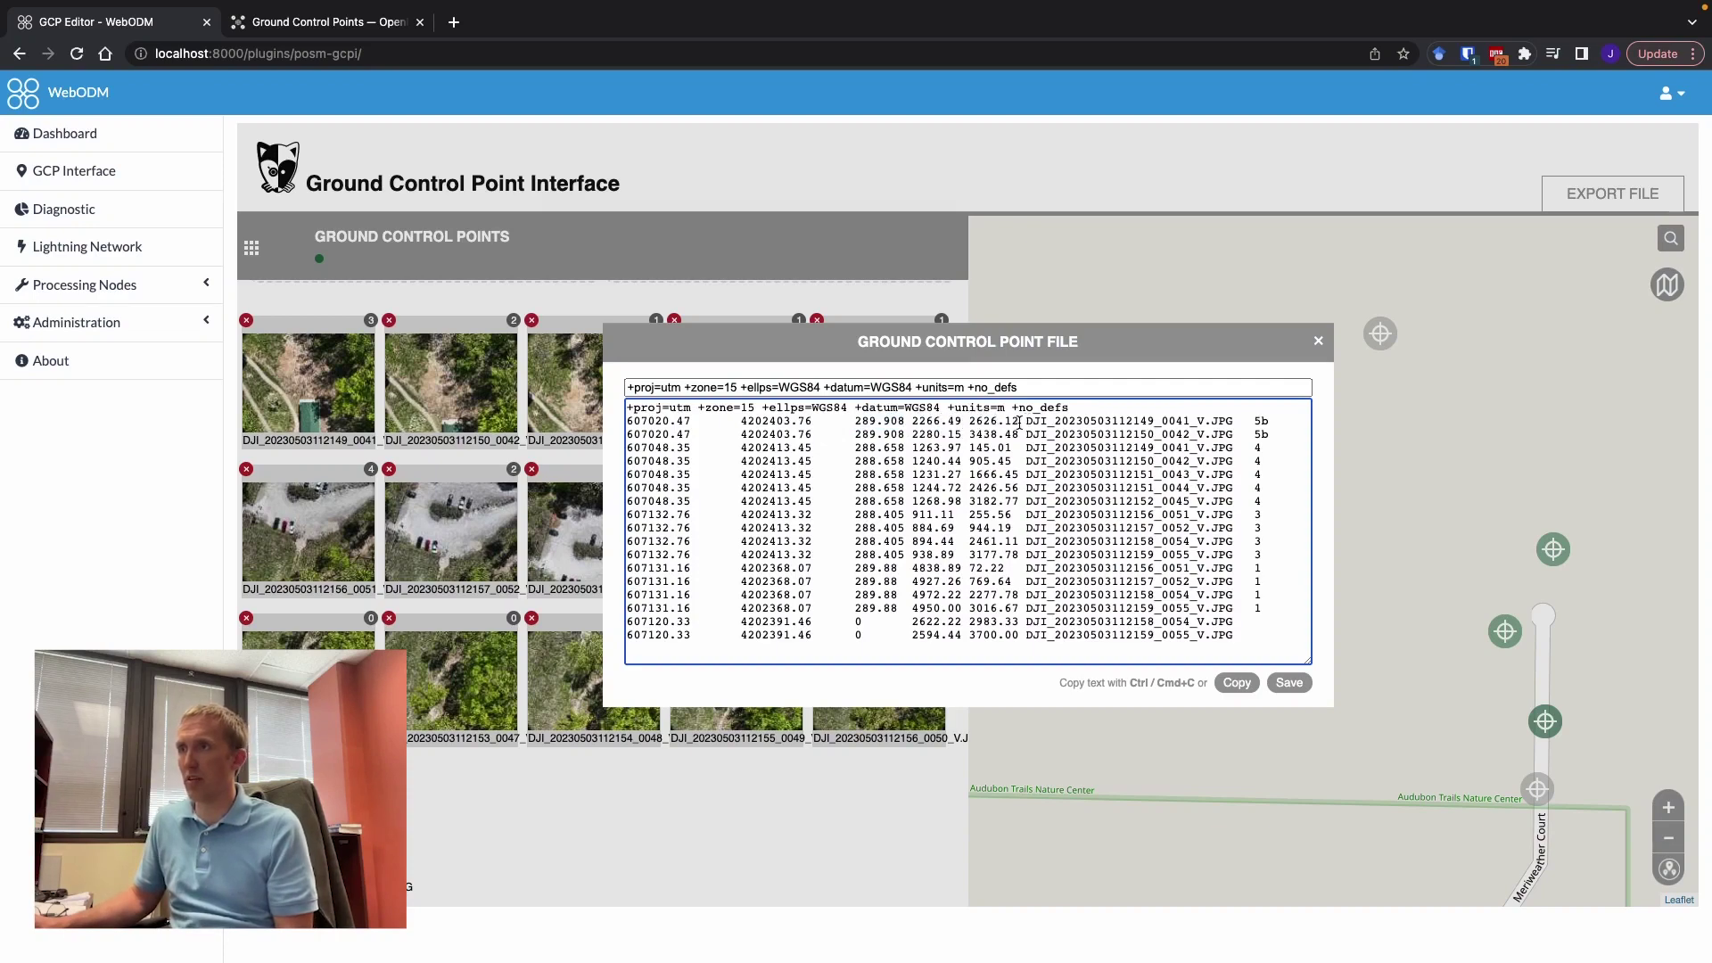
pyautogui.moveTo(1018, 423); pyautogui.dragTo(914, 422)
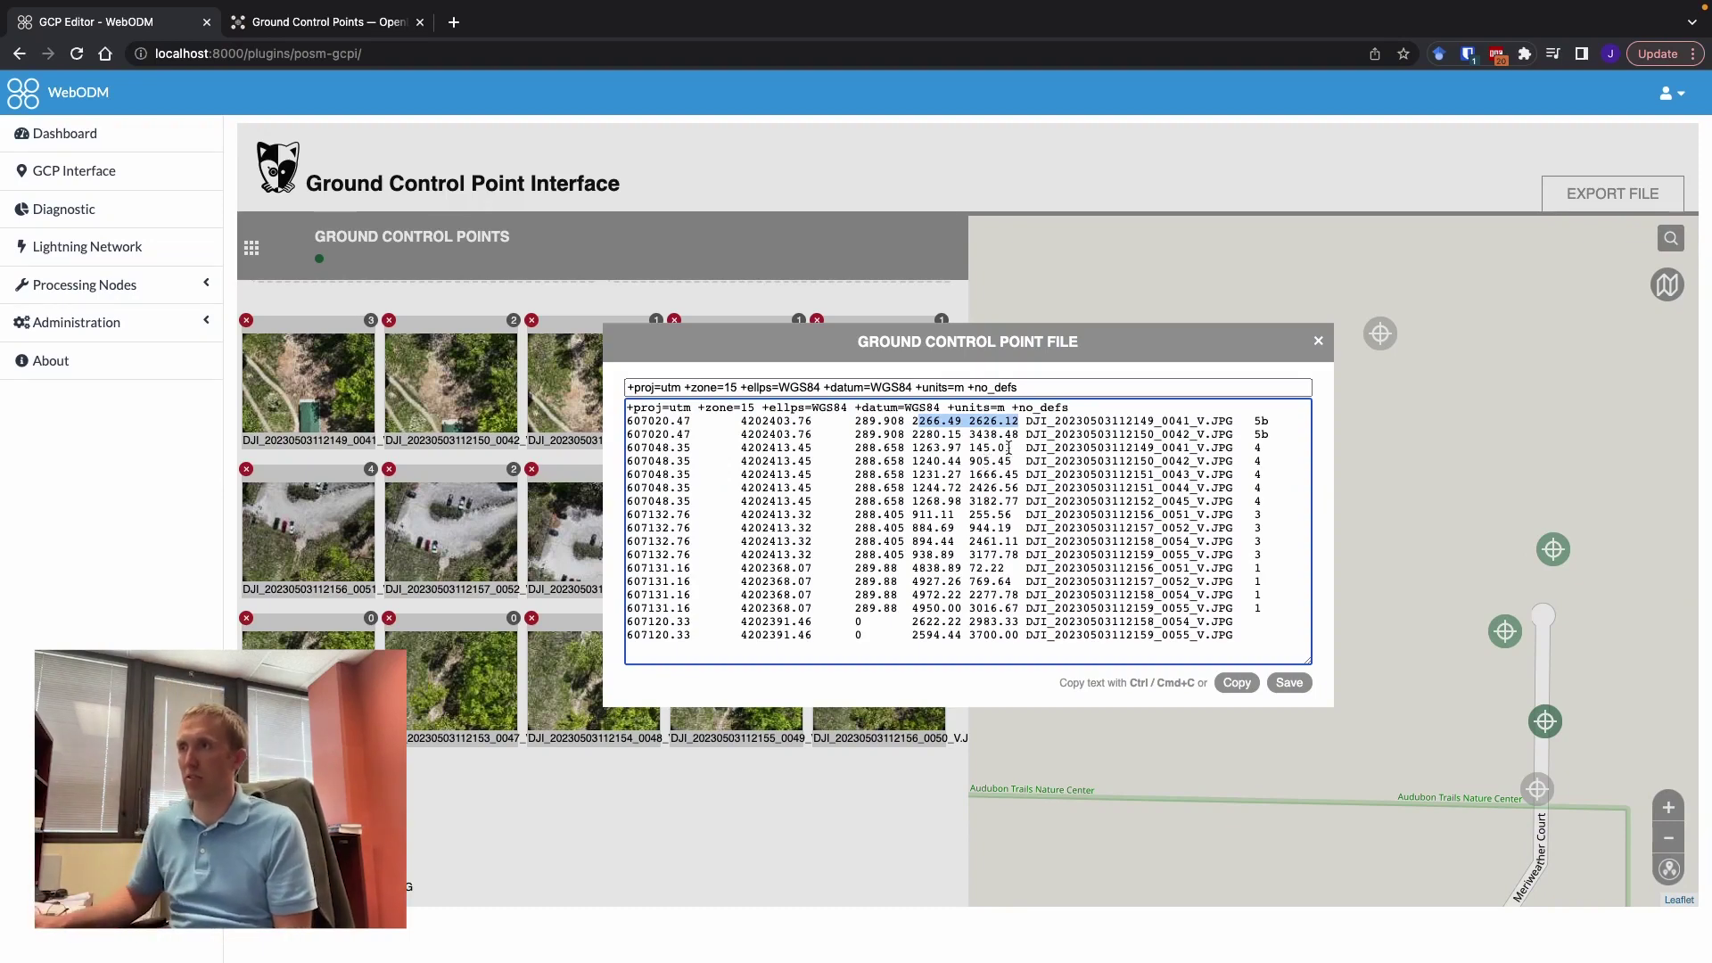
pyautogui.doubleClick(1064, 421)
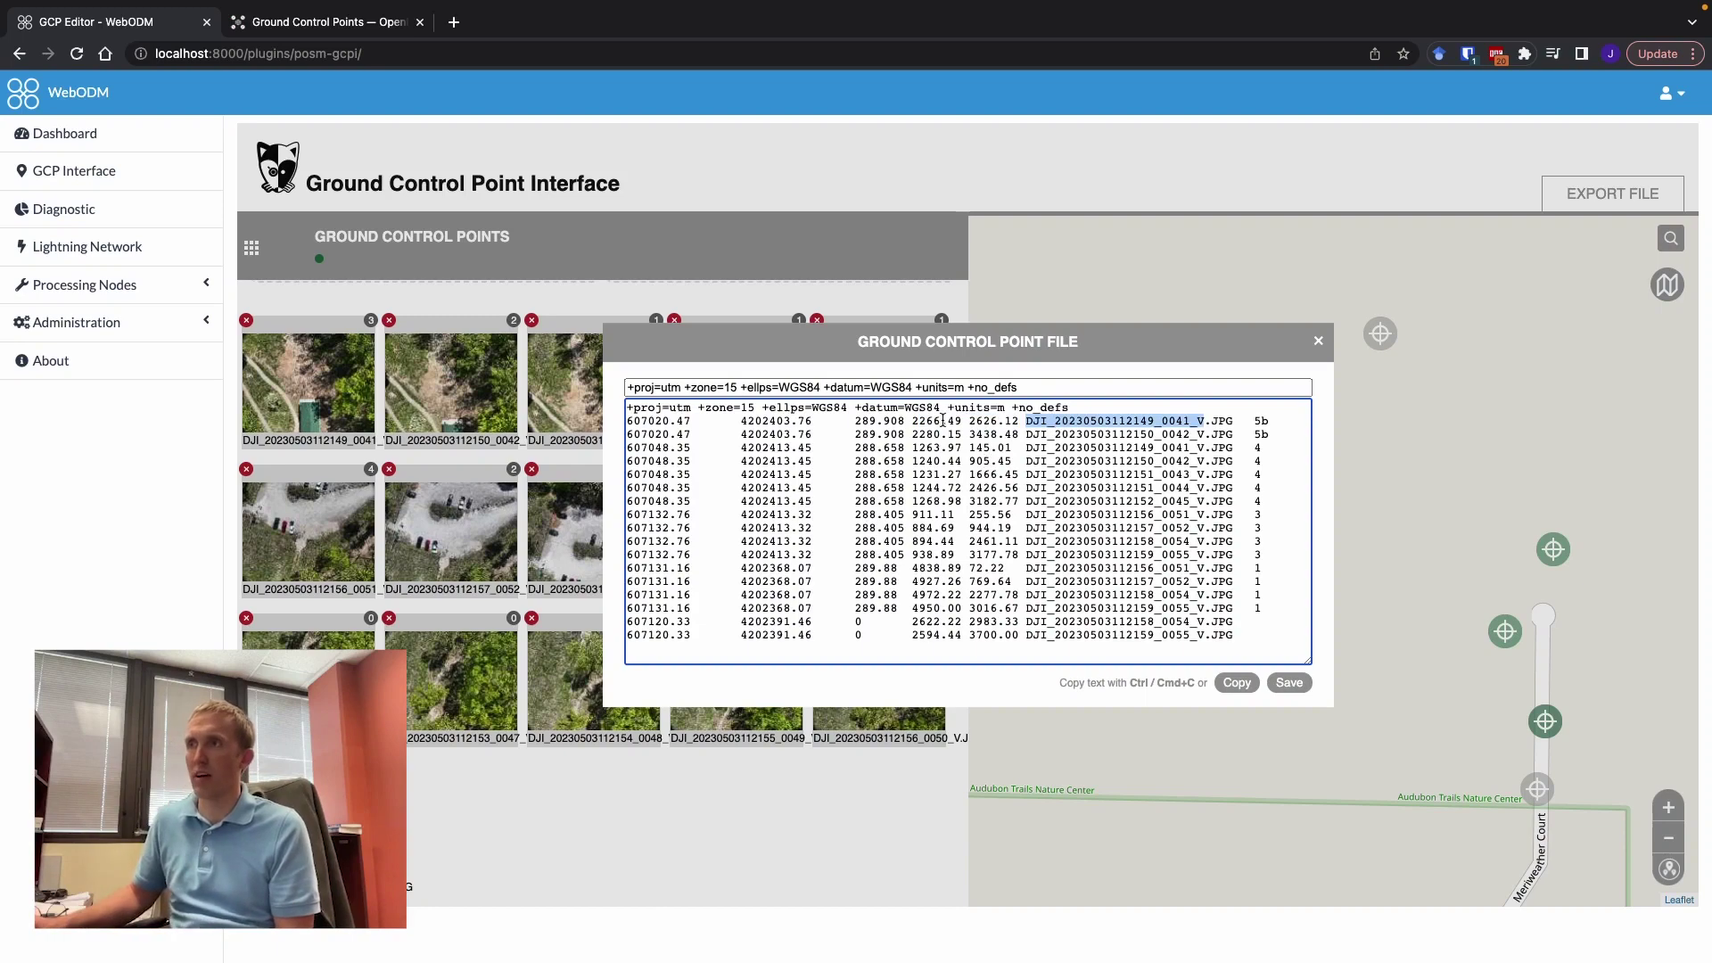
pyautogui.moveTo(963, 420); pyautogui.dragTo(932, 419)
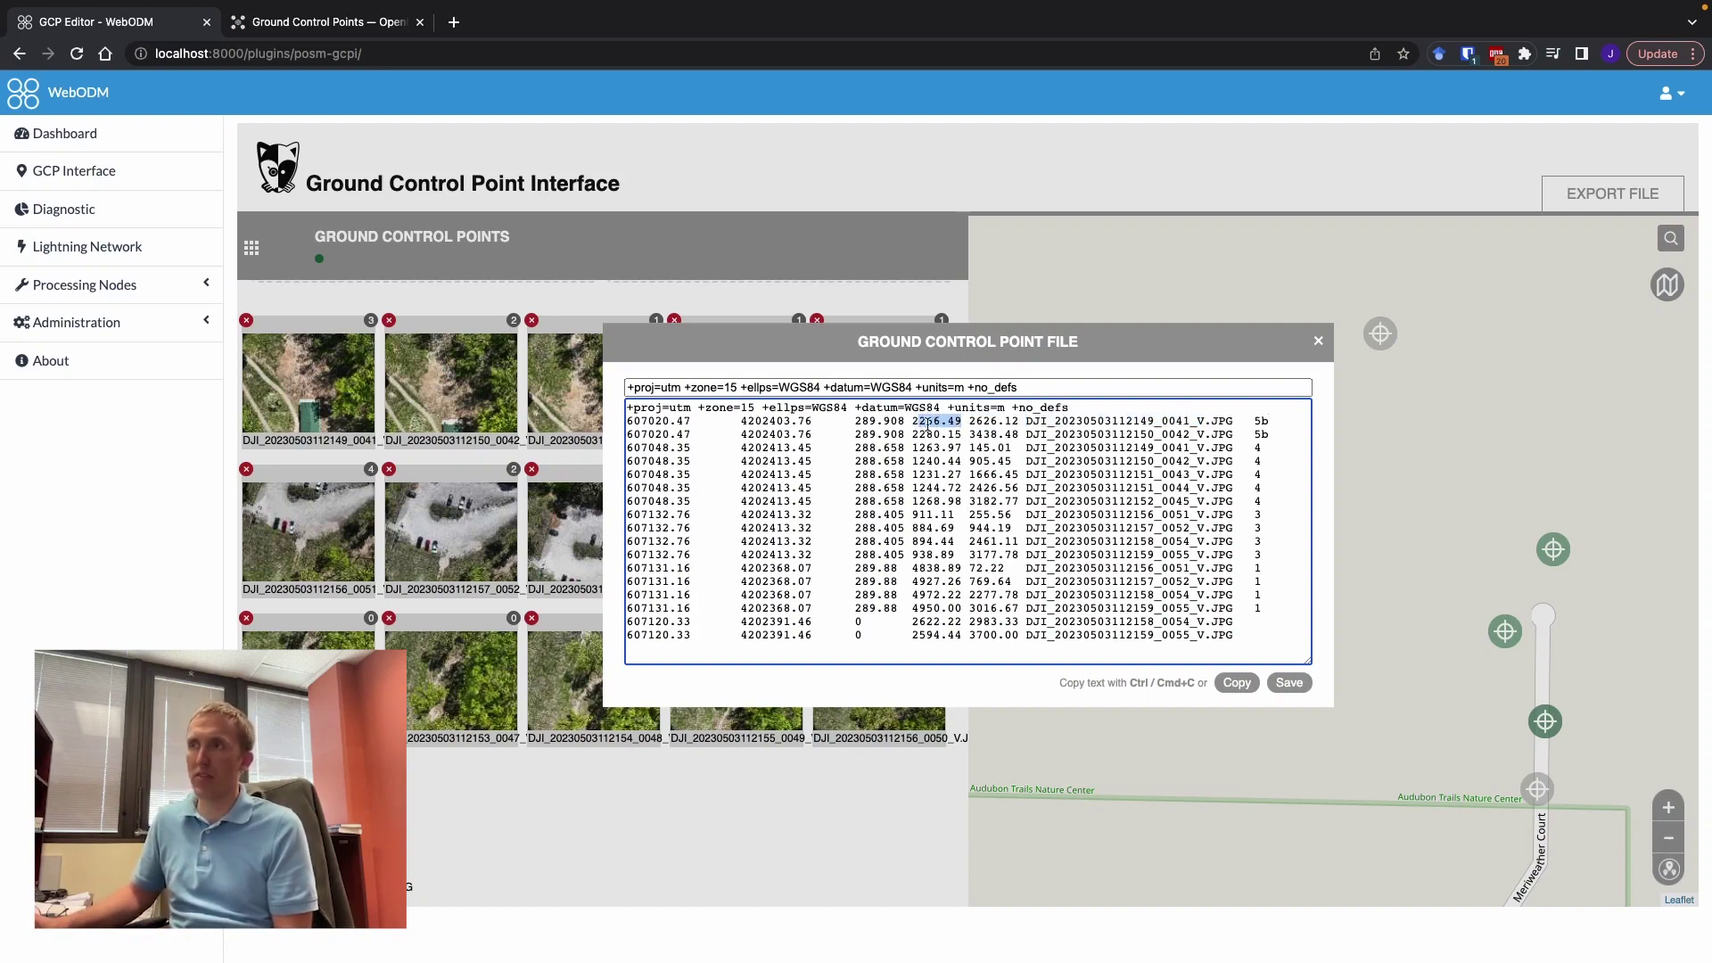
pyautogui.moveTo(977, 421)
pyautogui.mouseDown()
pyautogui.moveTo(997, 422)
pyautogui.moveTo(913, 420)
pyautogui.mouseUp()
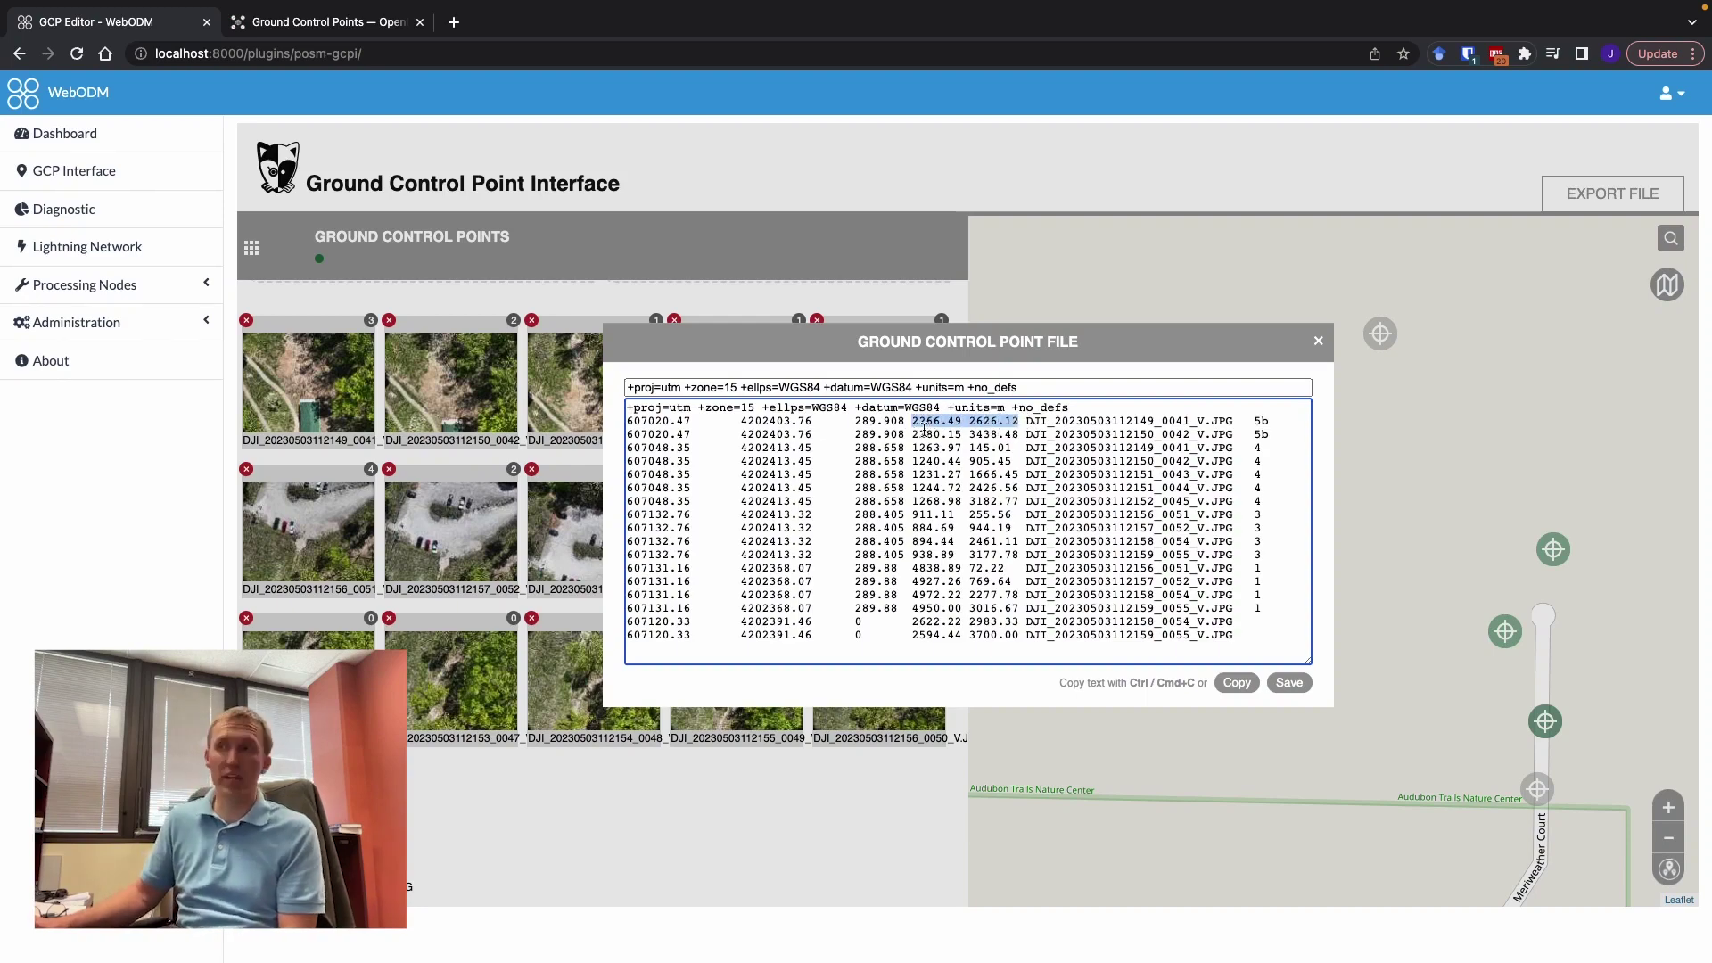
pyautogui.doubleClick(1259, 421)
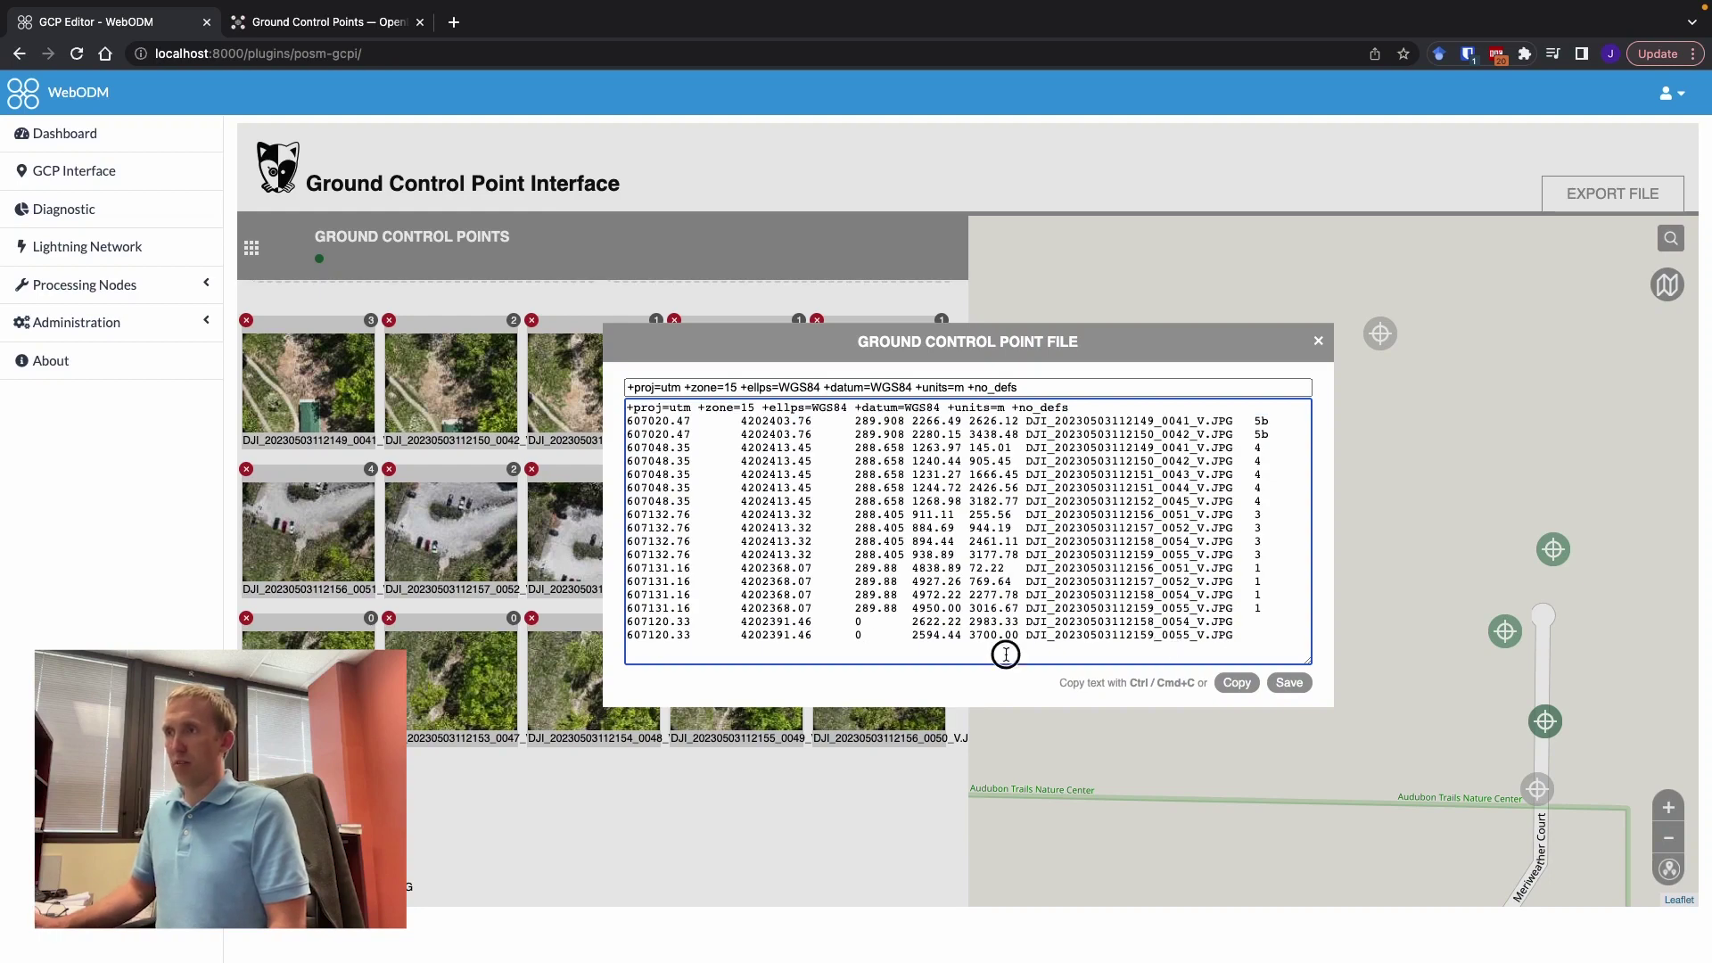
pyautogui.moveTo(1002, 649); pyautogui.dragTo(646, 625)
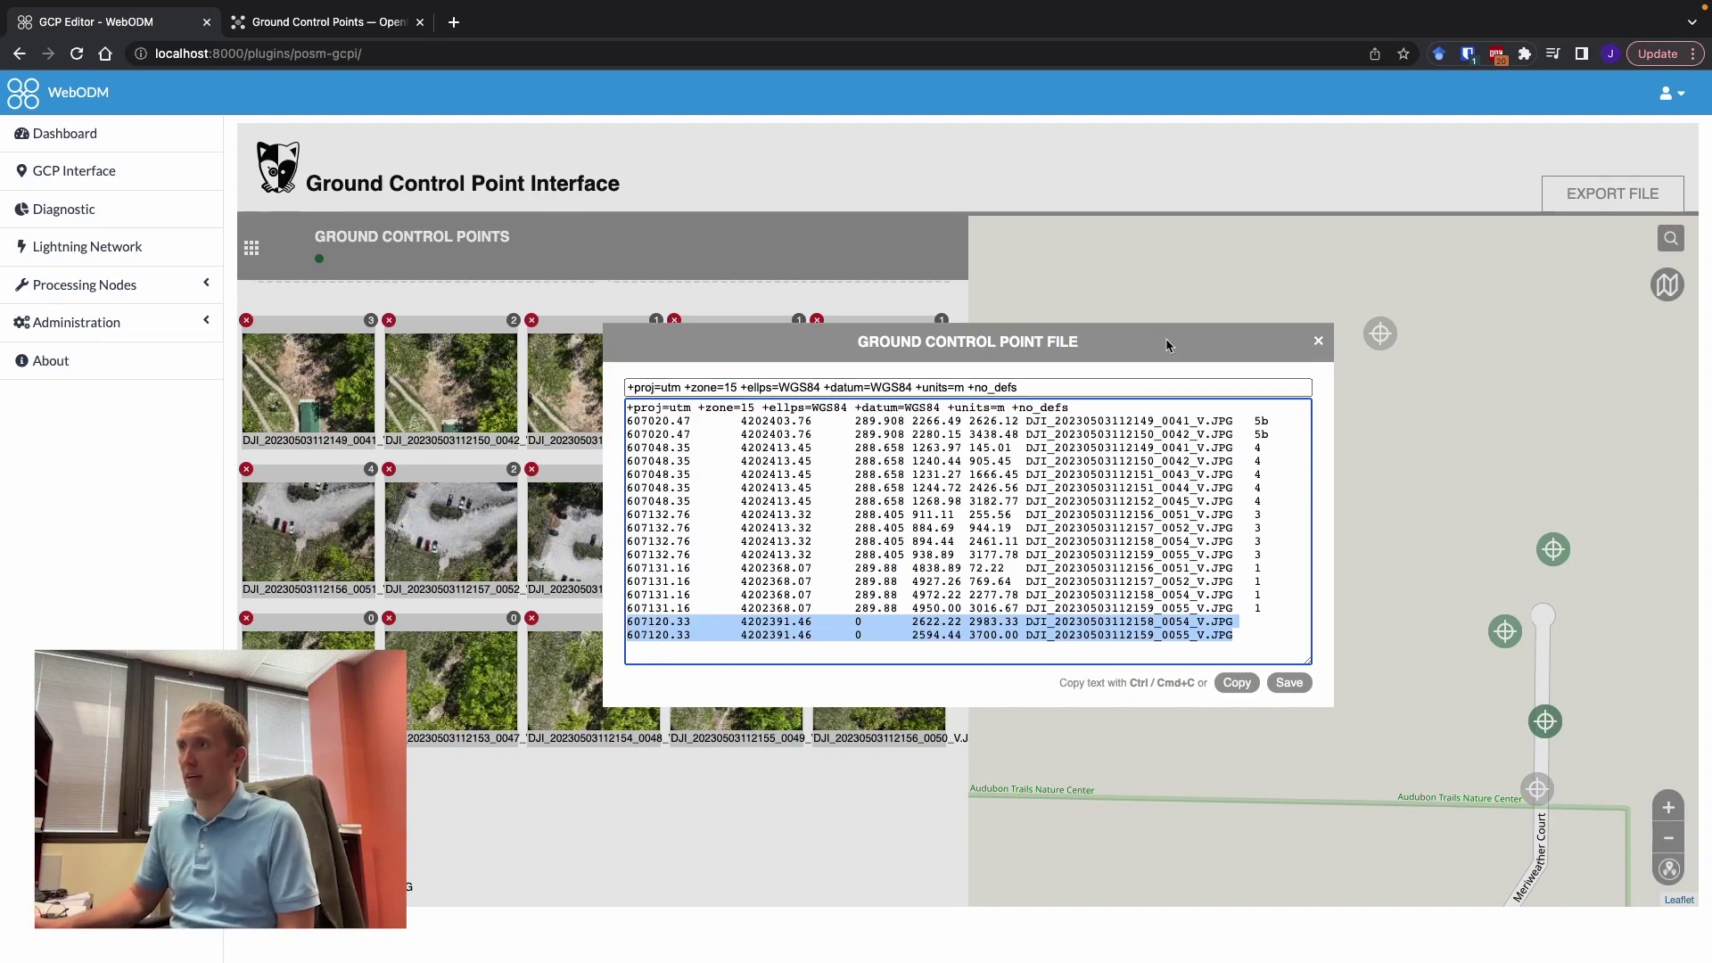
pyautogui.moveTo(1076, 343); pyautogui.dragTo(863, 297)
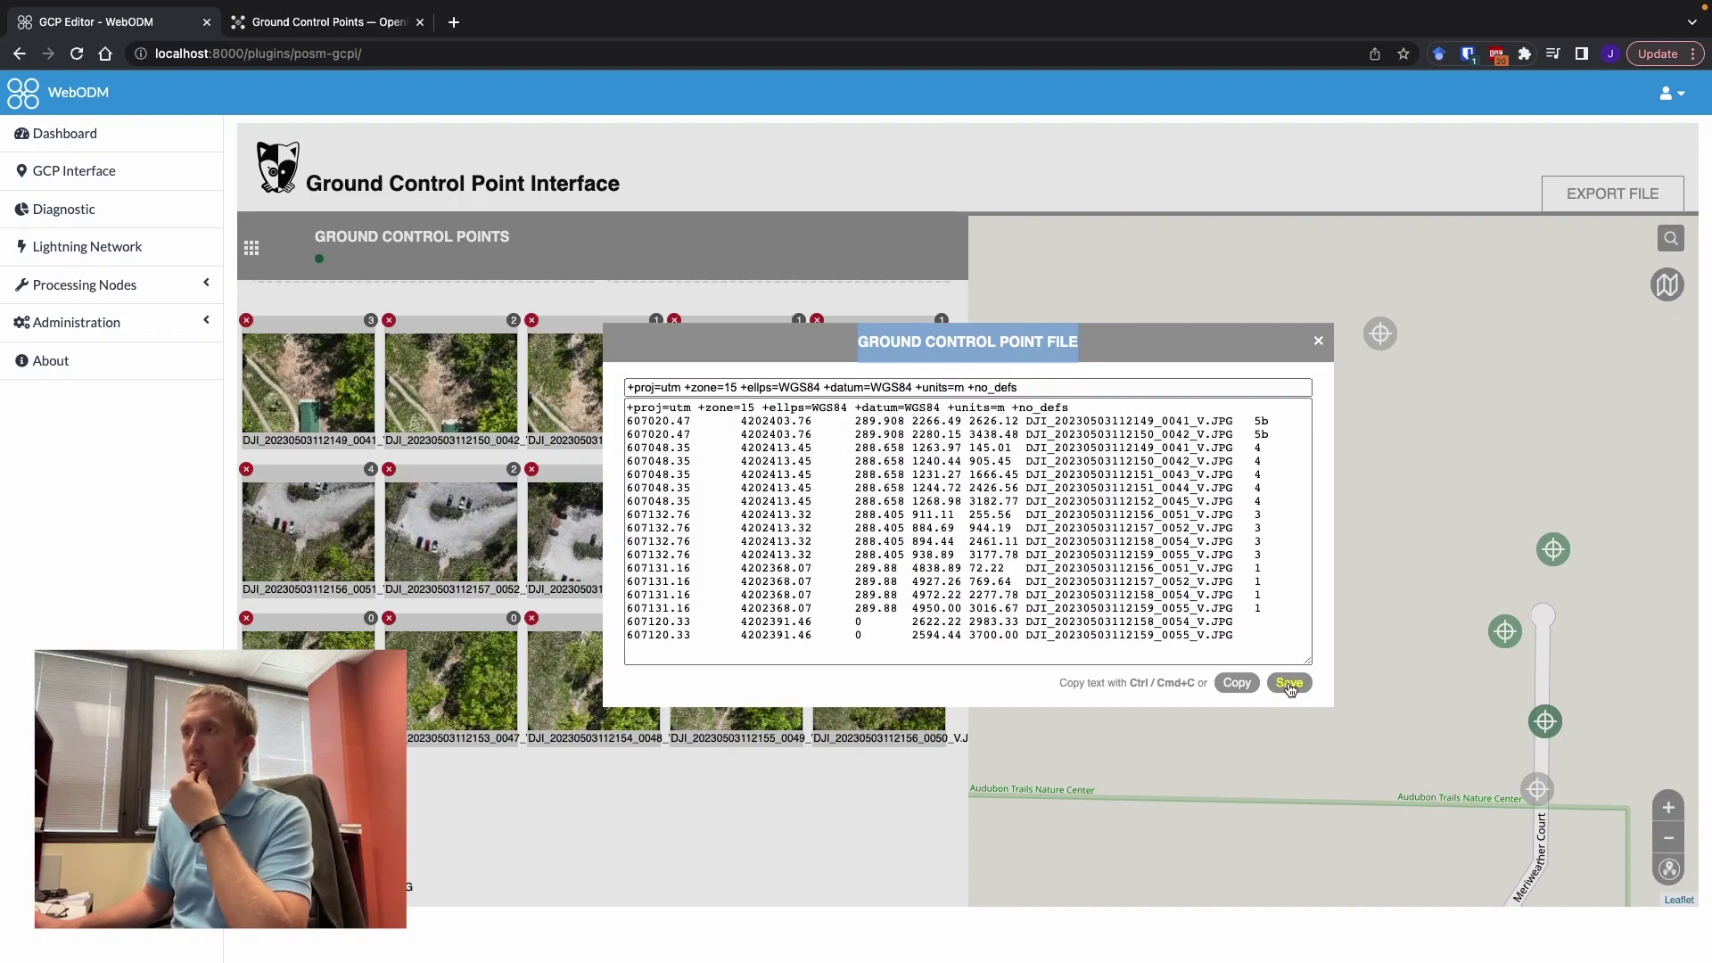
# Save the GCP file as text, open the download in TextEdit, and resize the window to fit the rows
pyautogui.click(1290, 684)
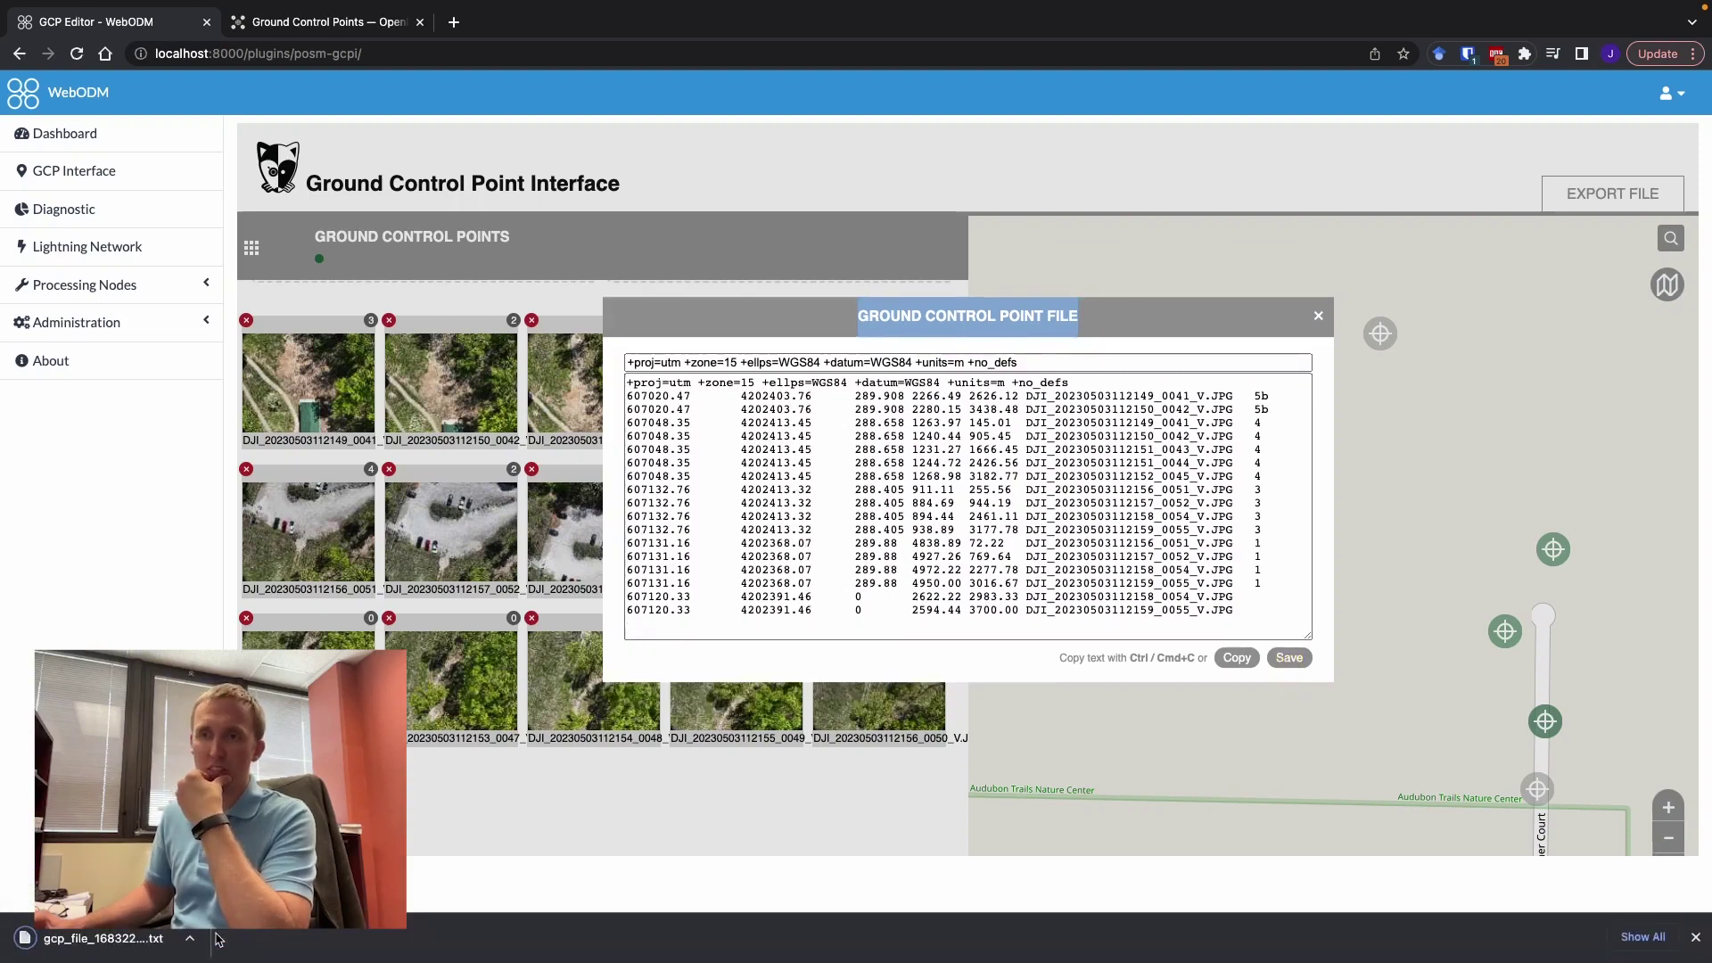
pyautogui.click(189, 939)
pyautogui.click(242, 929)
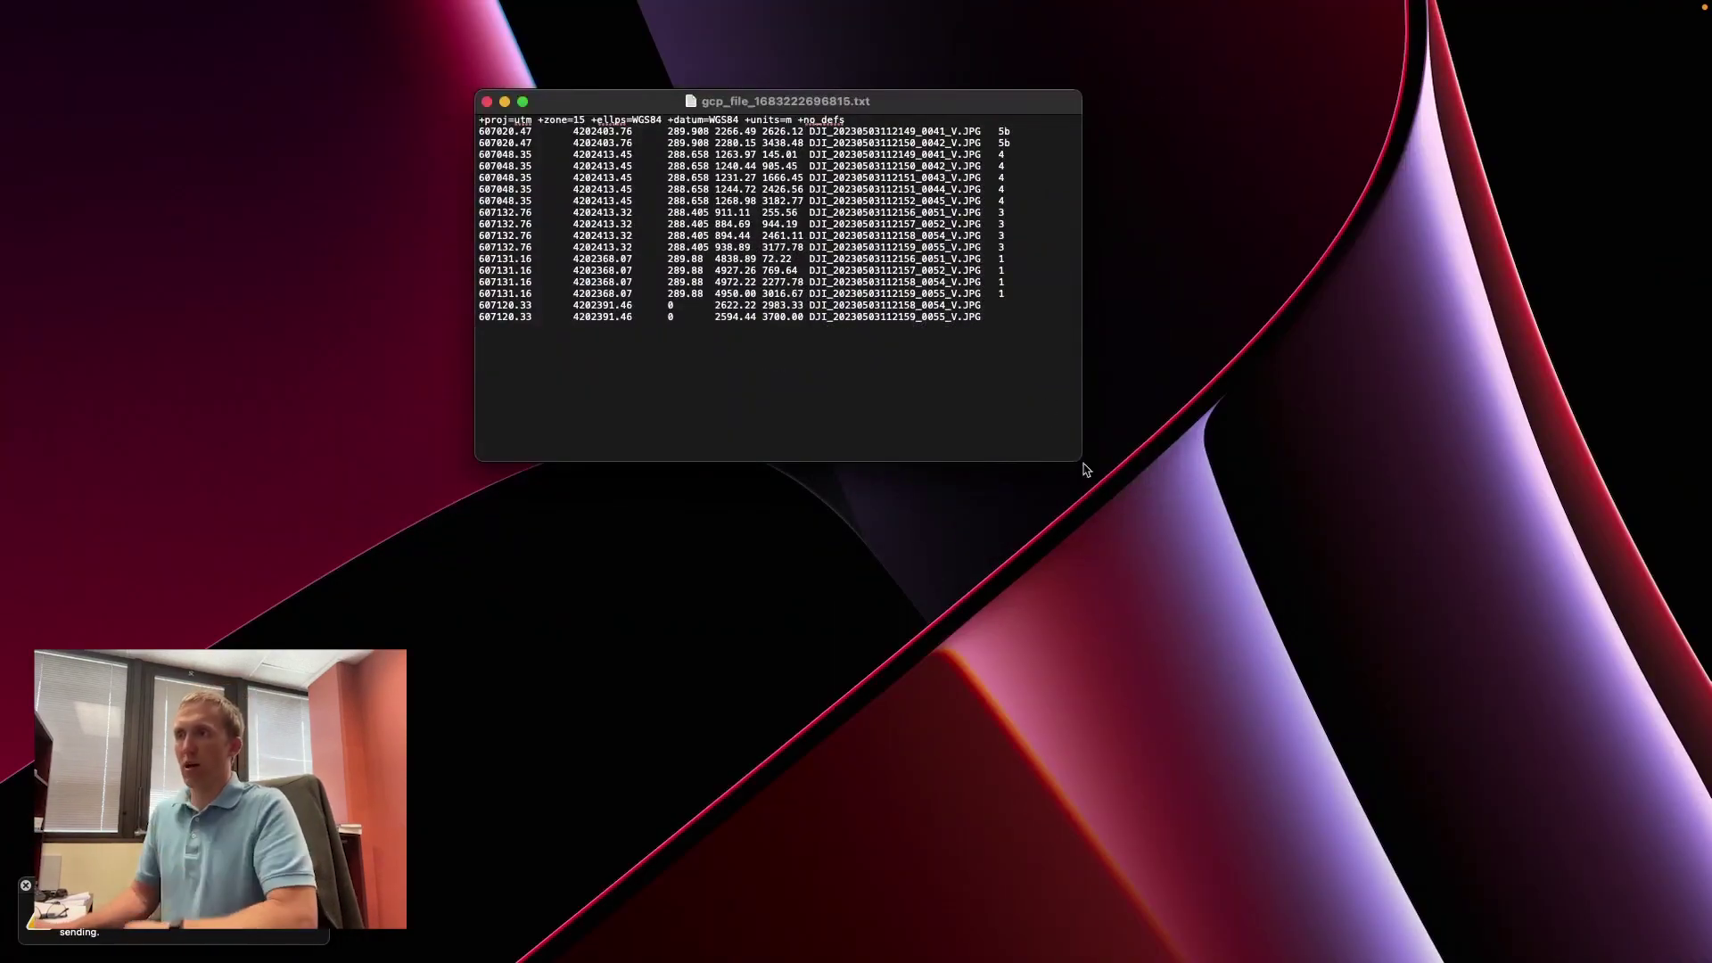
pyautogui.moveTo(1079, 461); pyautogui.dragTo(1096, 335)
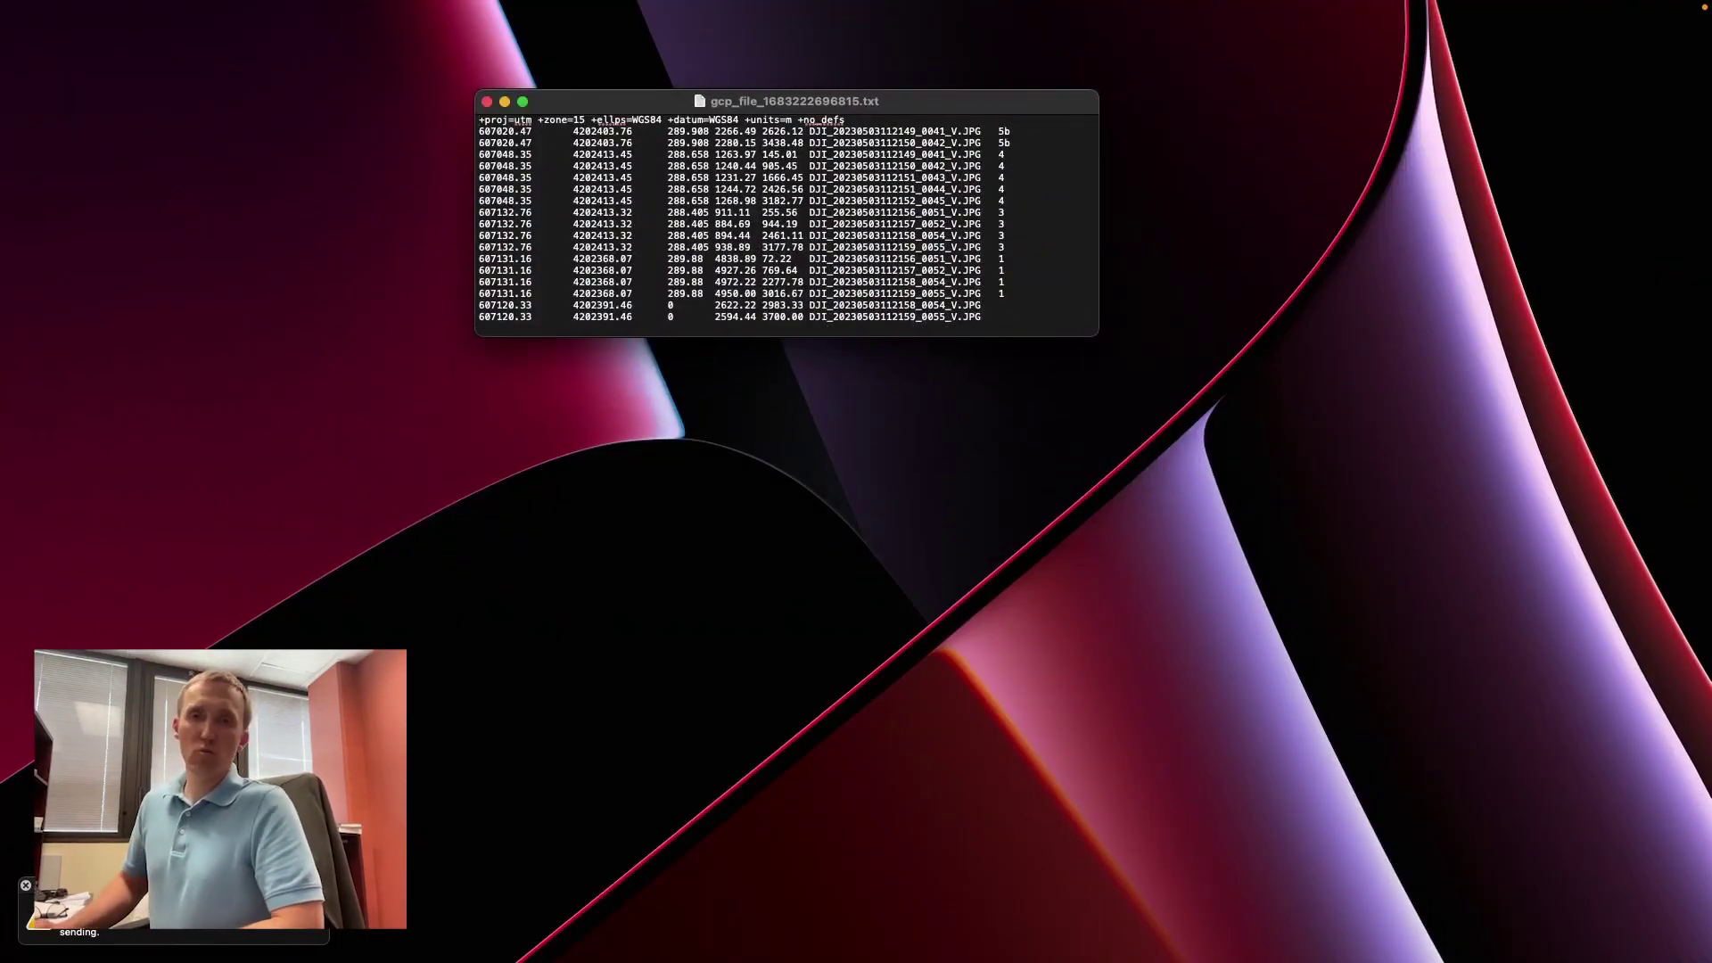
pyautogui.click(580, 362)
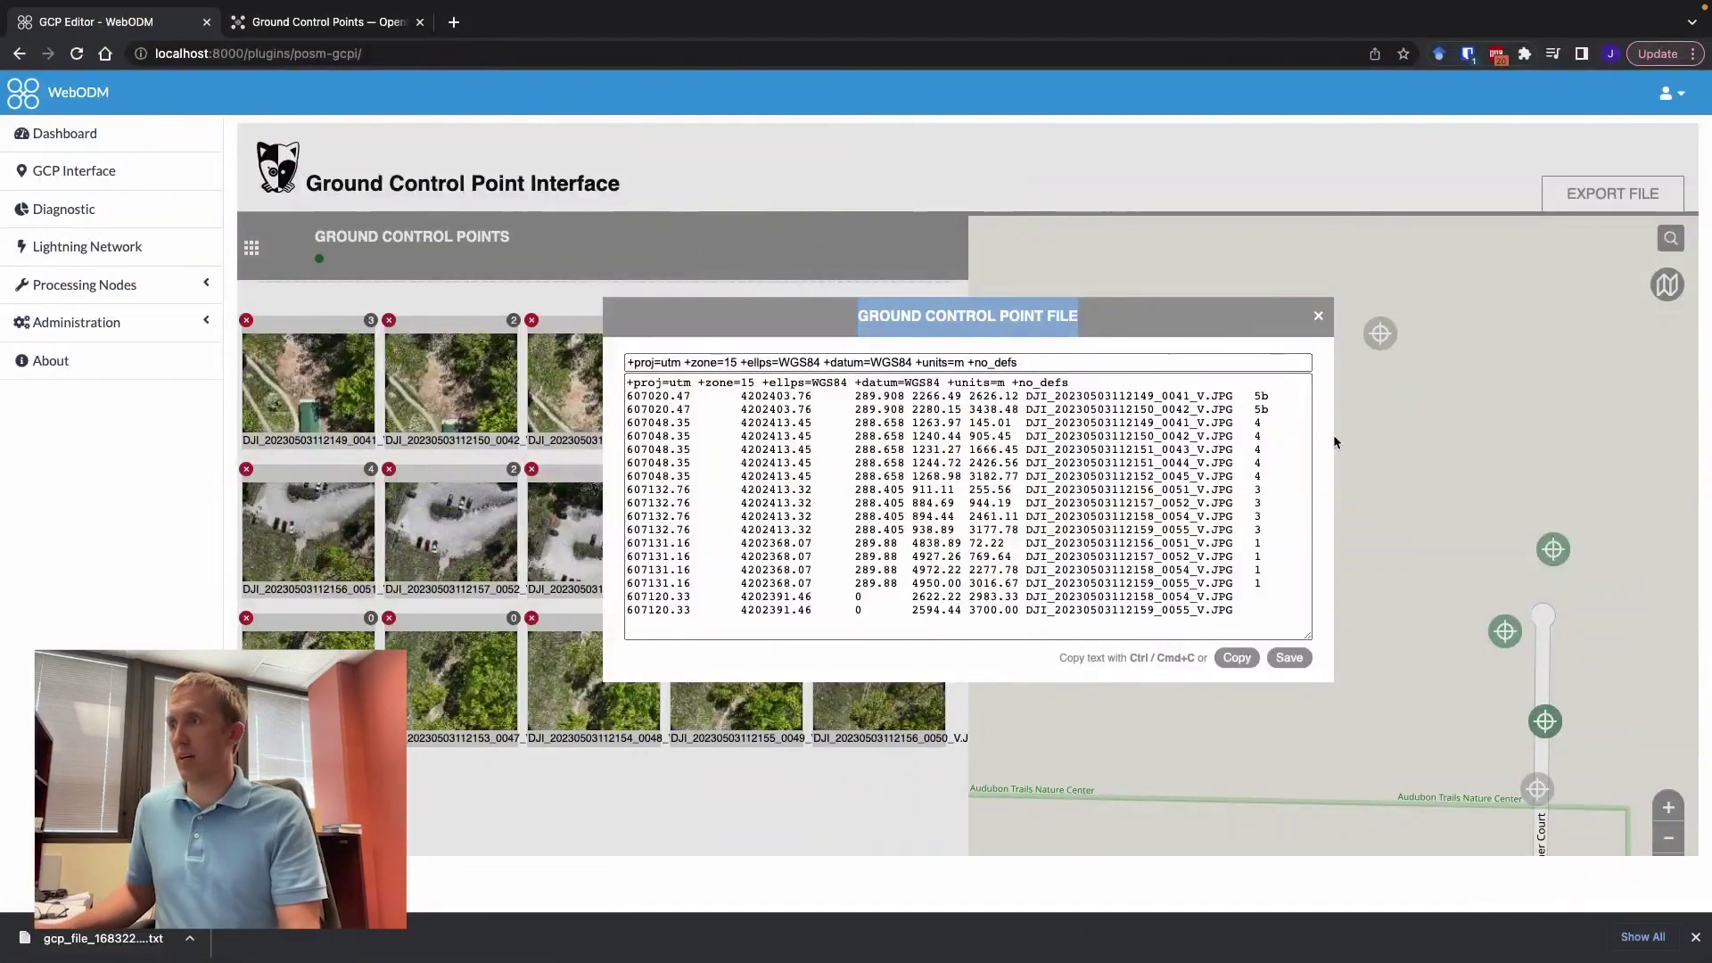
# Create a project named mapping_test from the dashboard, then open and cancel its settings
pyautogui.click(1319, 322)
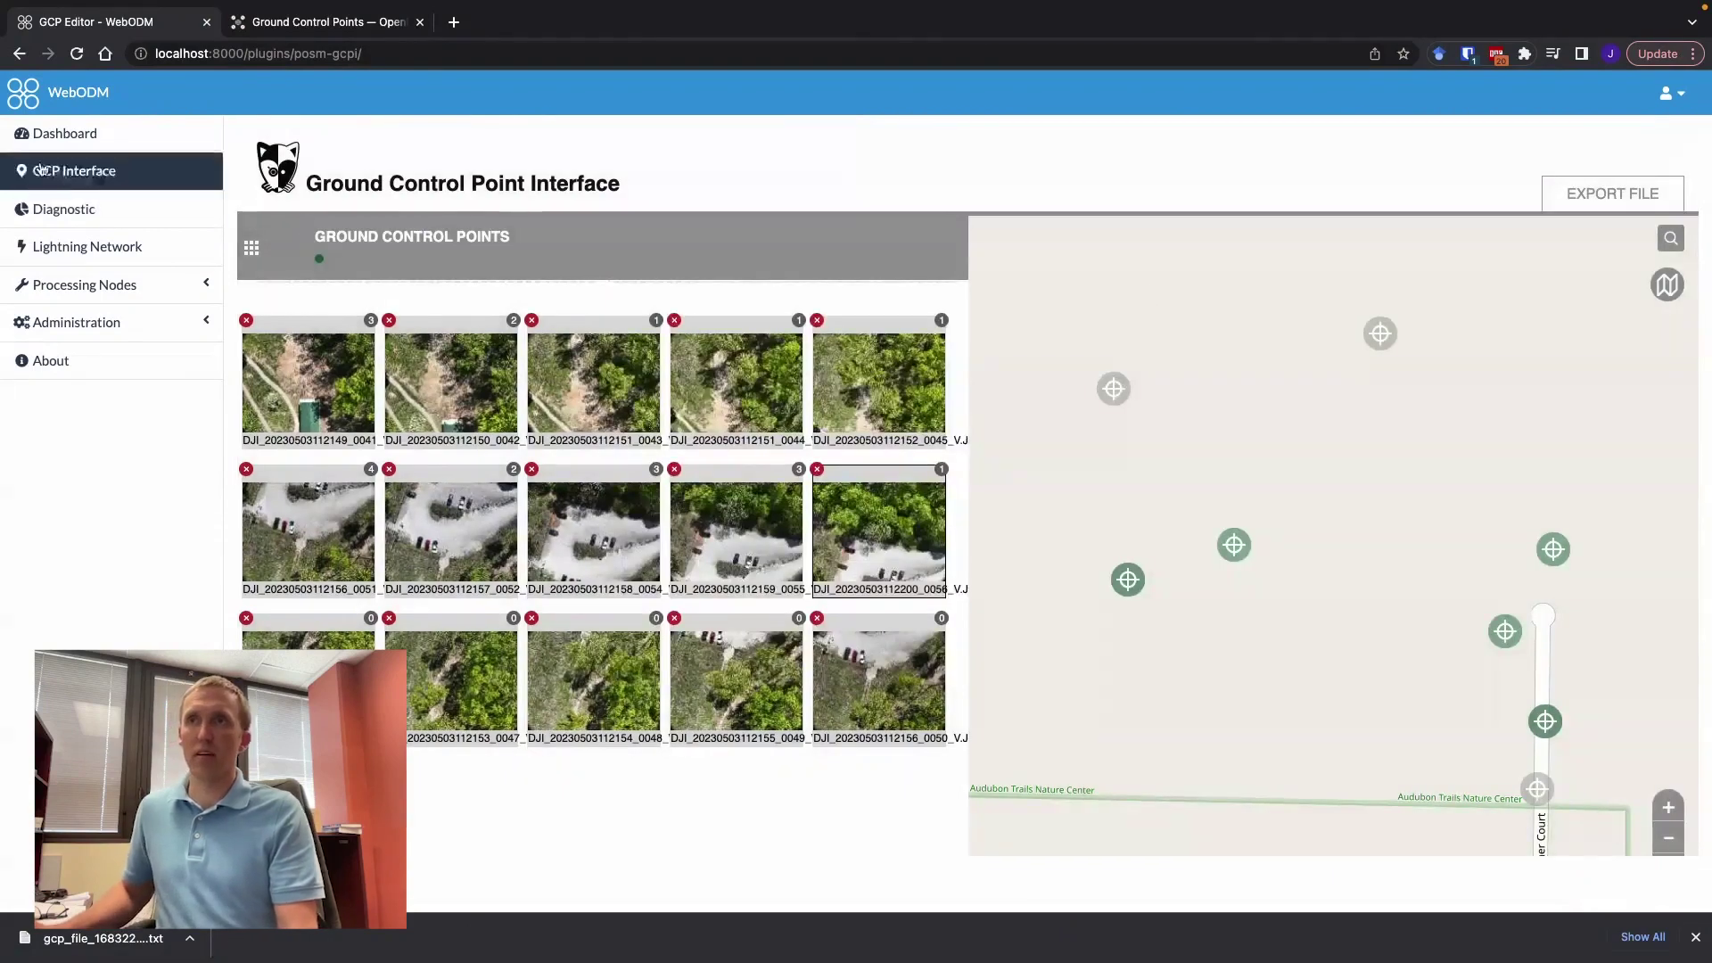
pyautogui.click(64, 135)
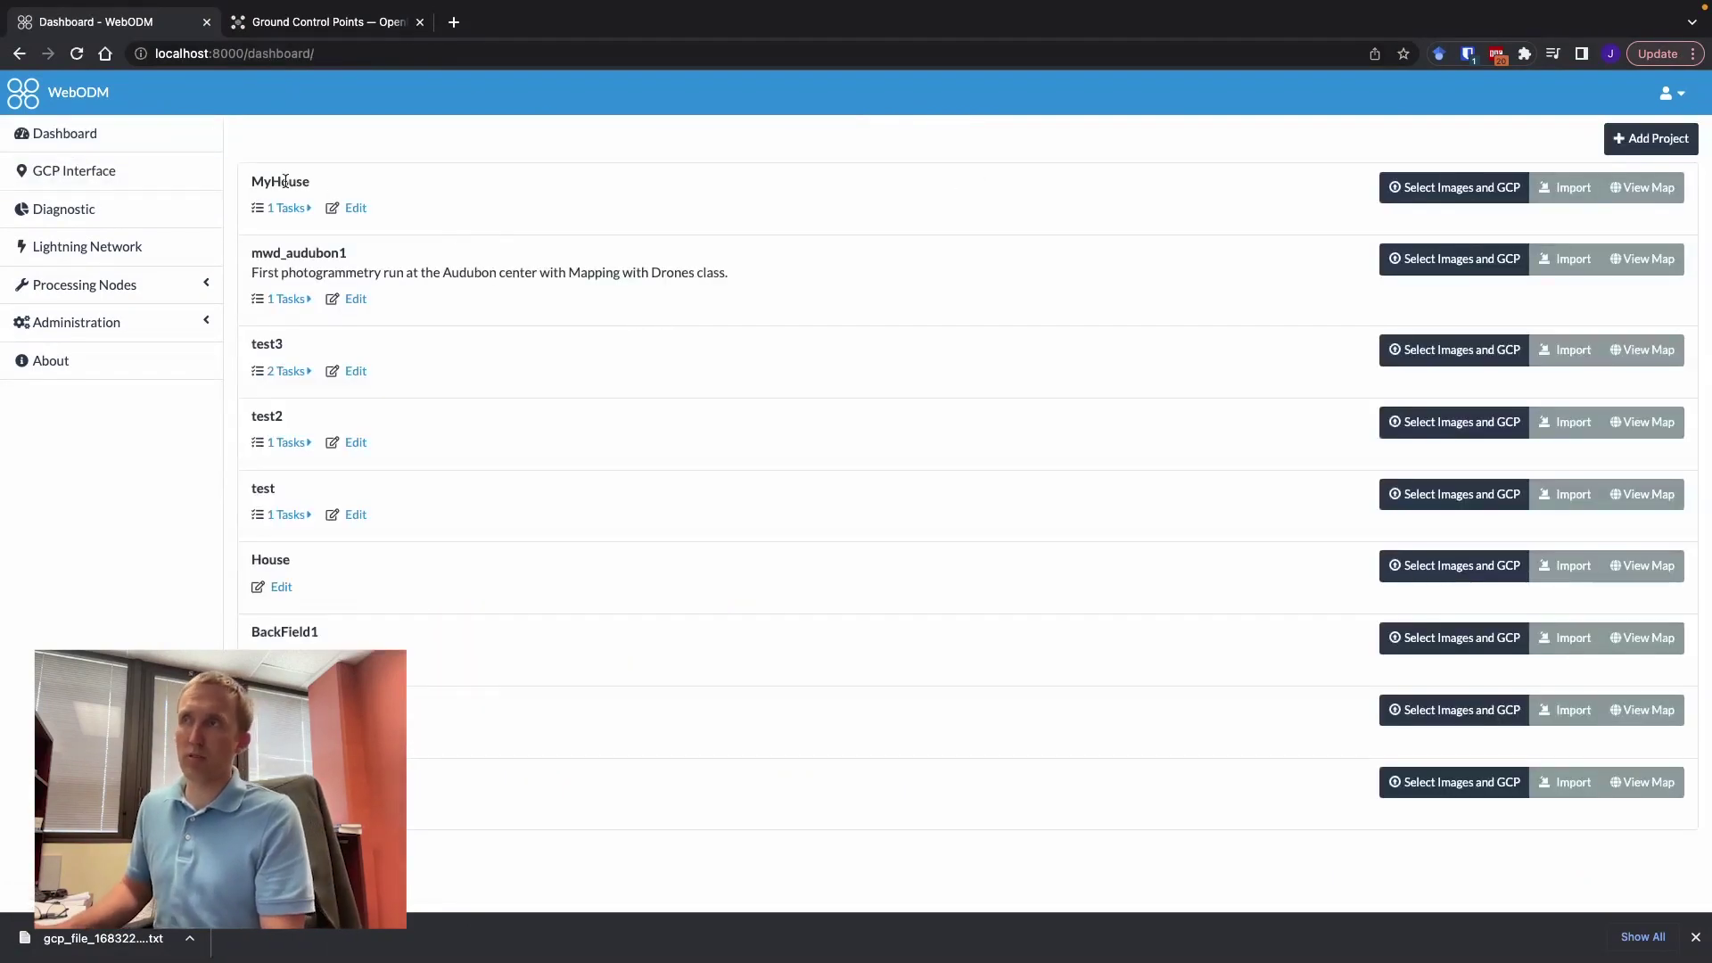
pyautogui.click(1633, 143)
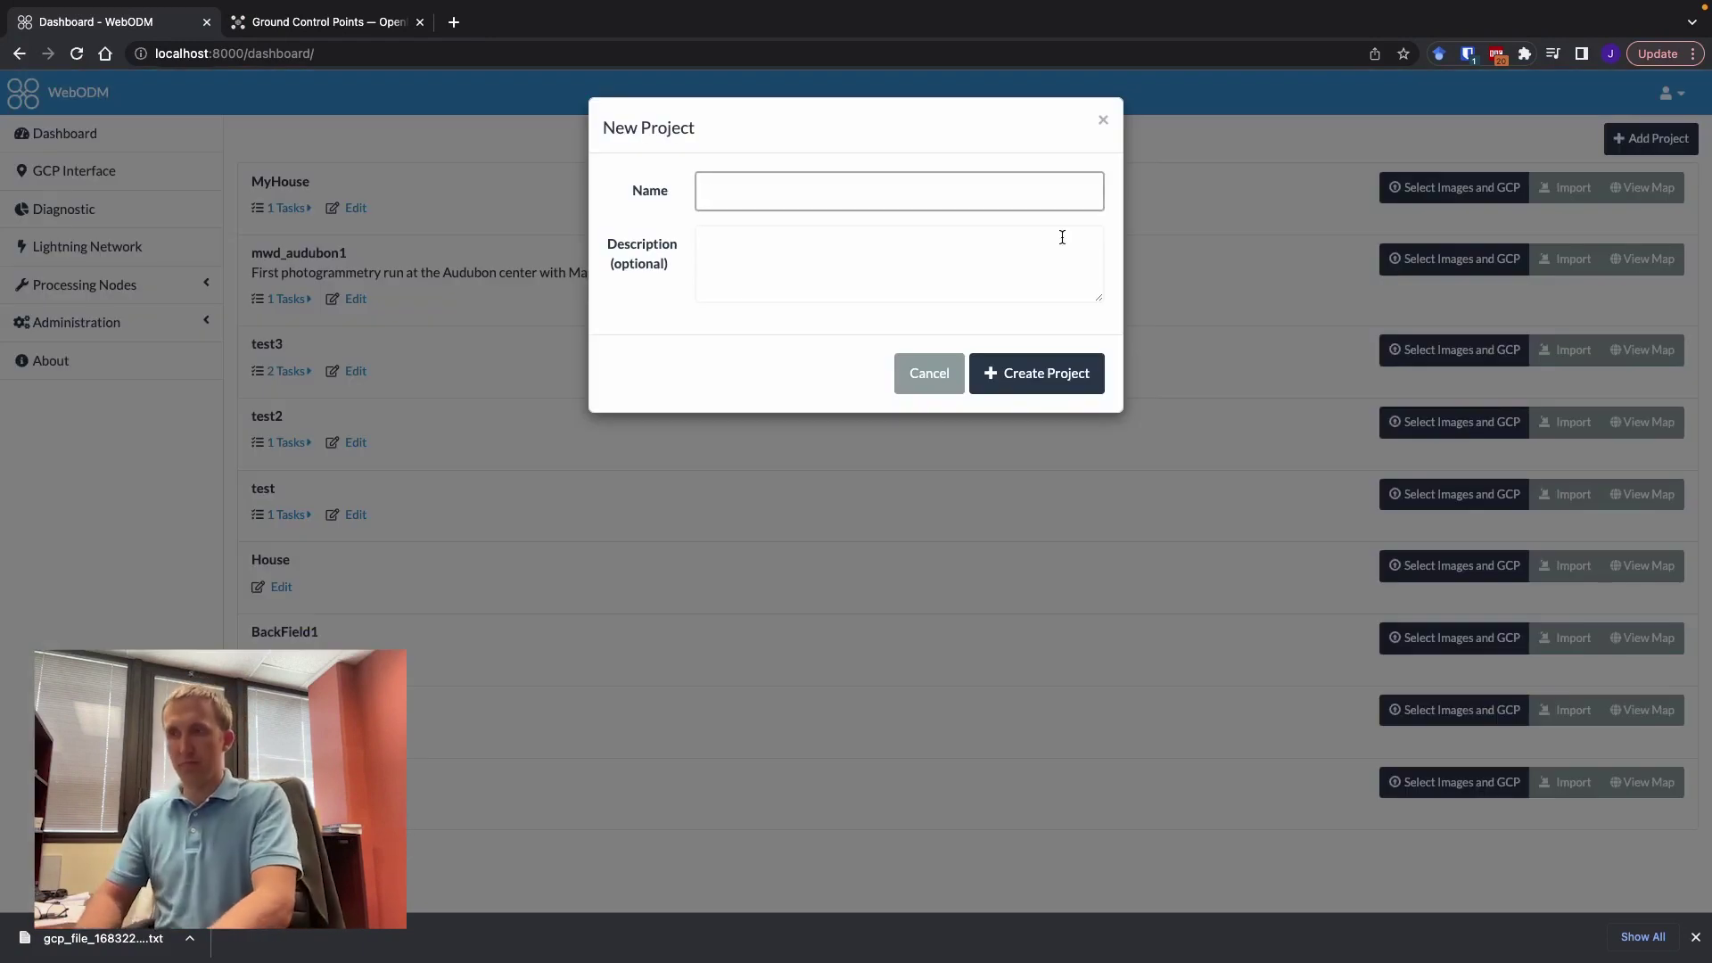
pyautogui.write('mapping_test')
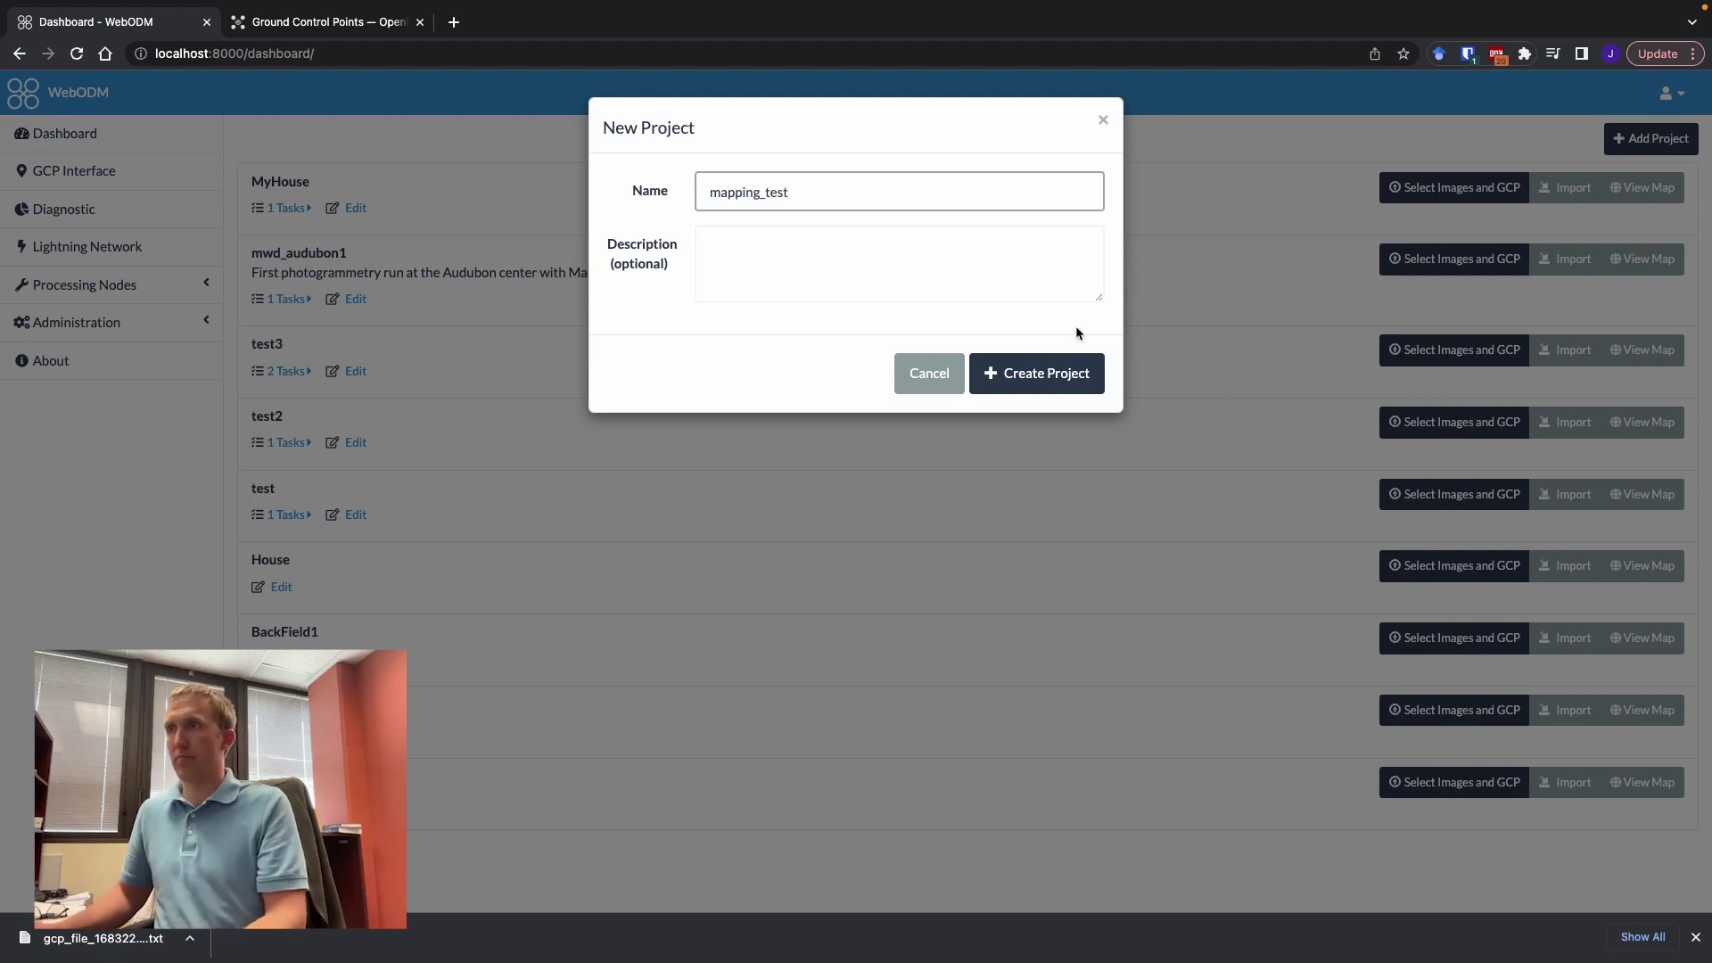
pyautogui.click(1027, 373)
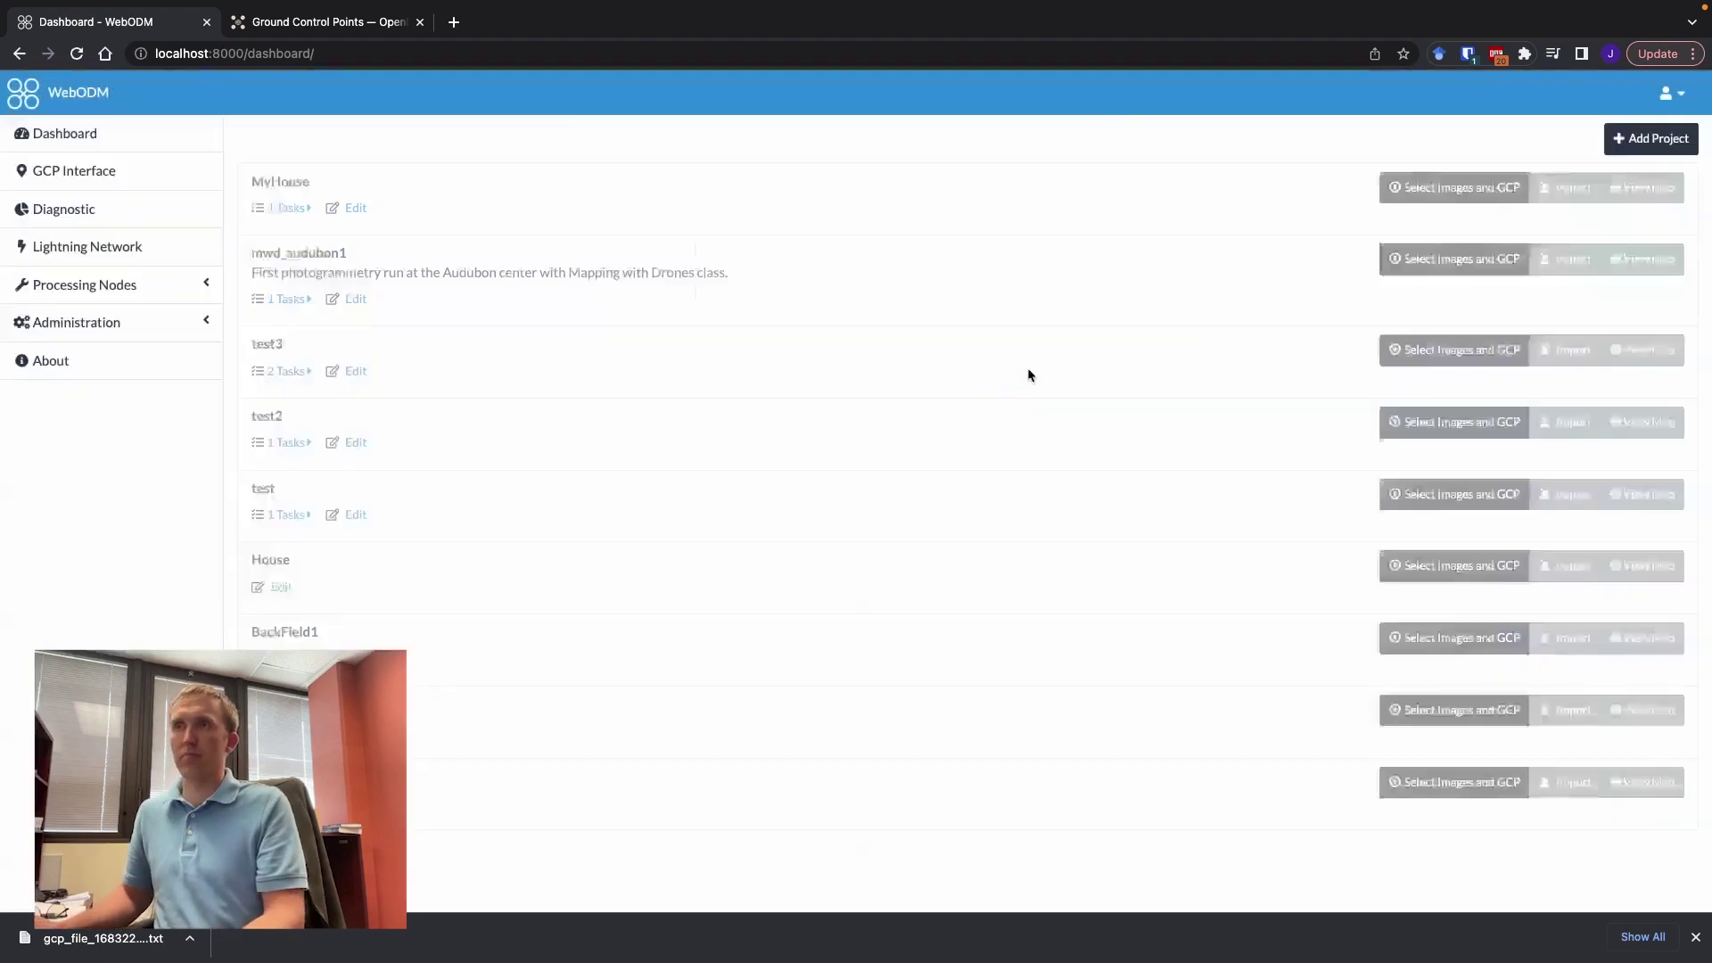
pyautogui.click(281, 210)
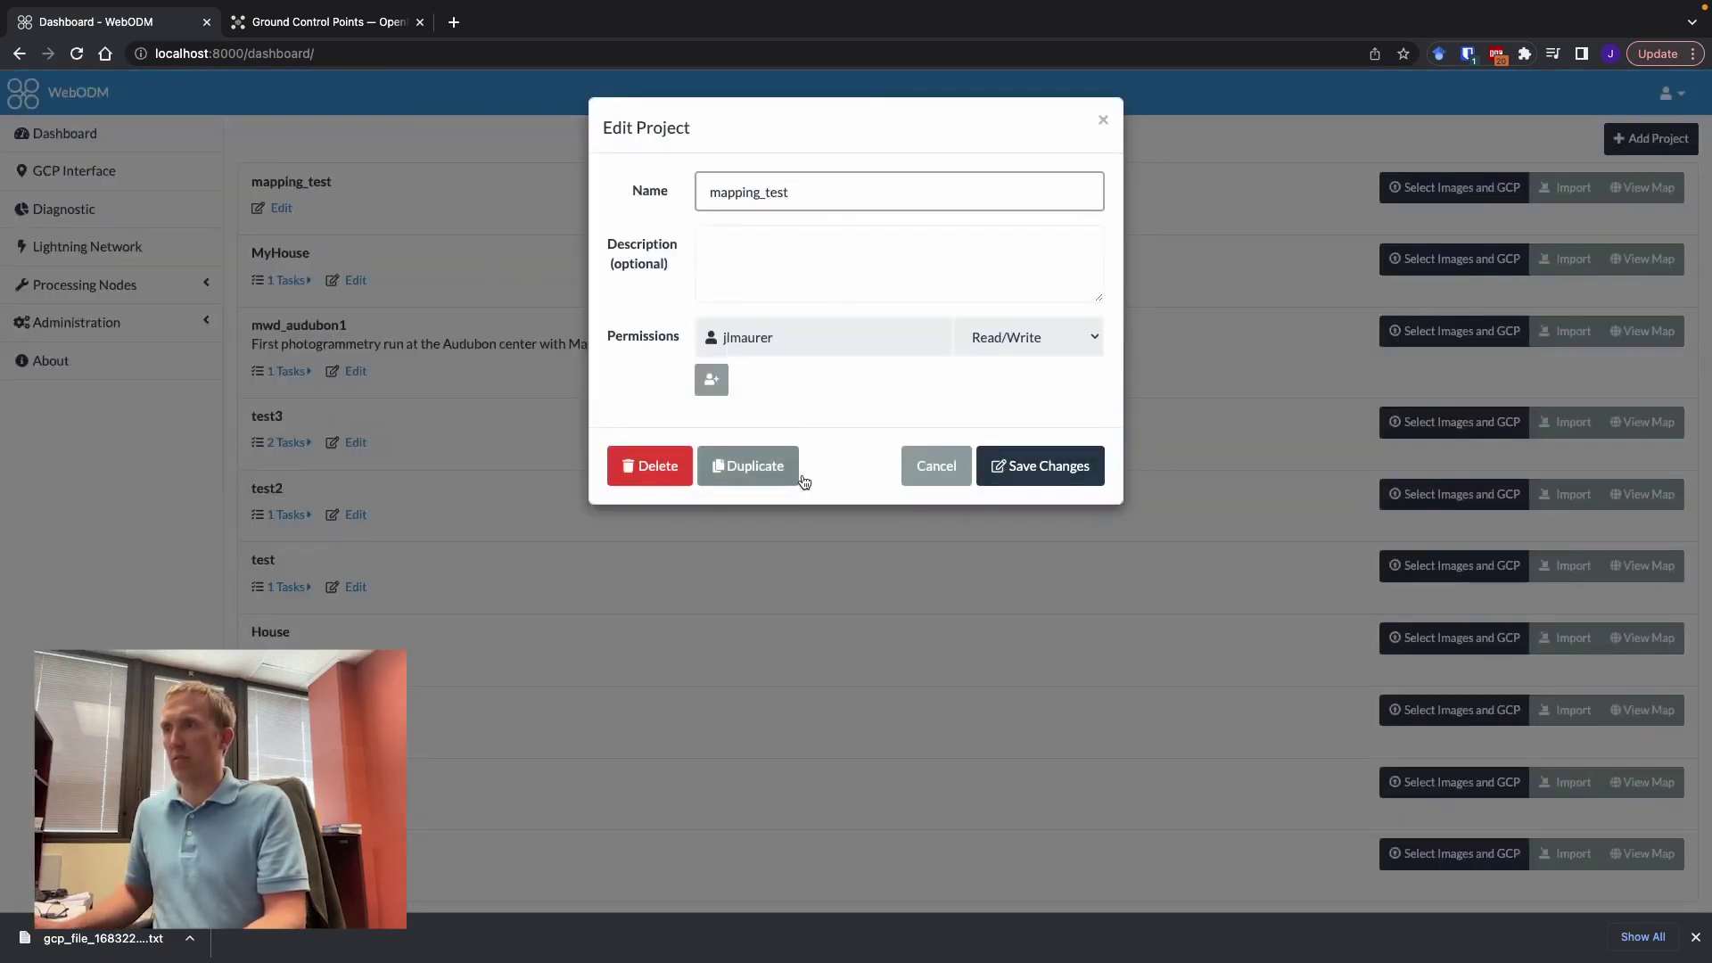
pyautogui.click(923, 477)
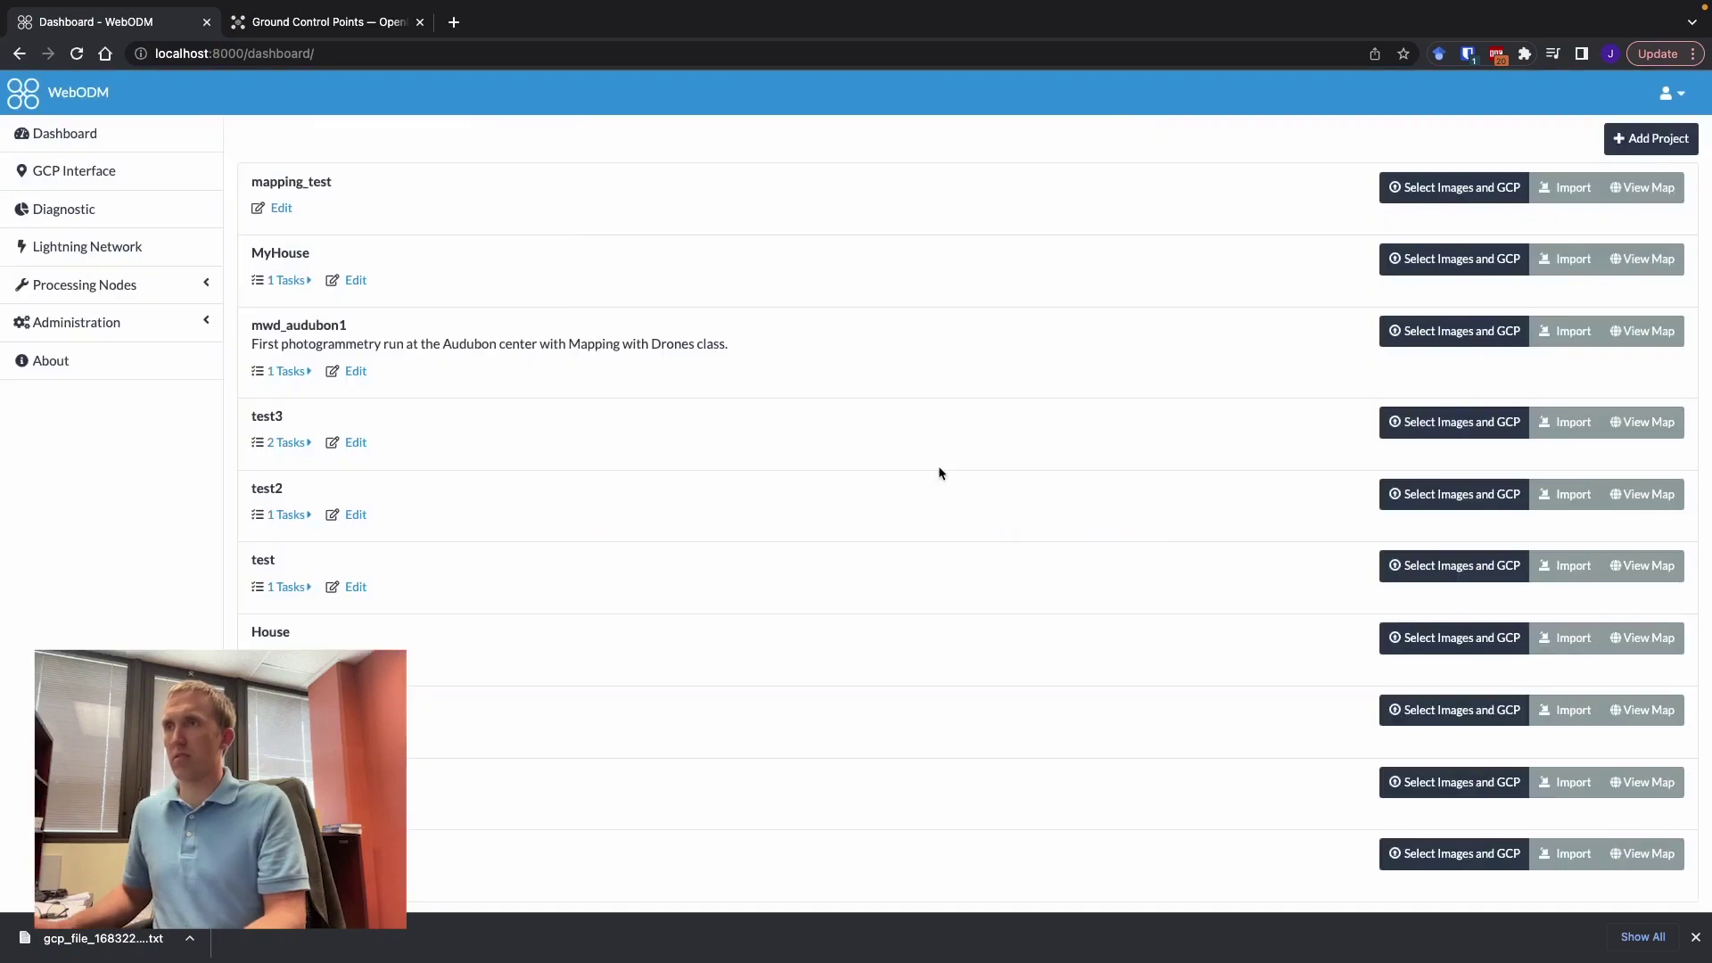
# Open the Select Images and GCP picker for mapping_test and open the DJI image folder in Group1
pyautogui.click(1427, 195)
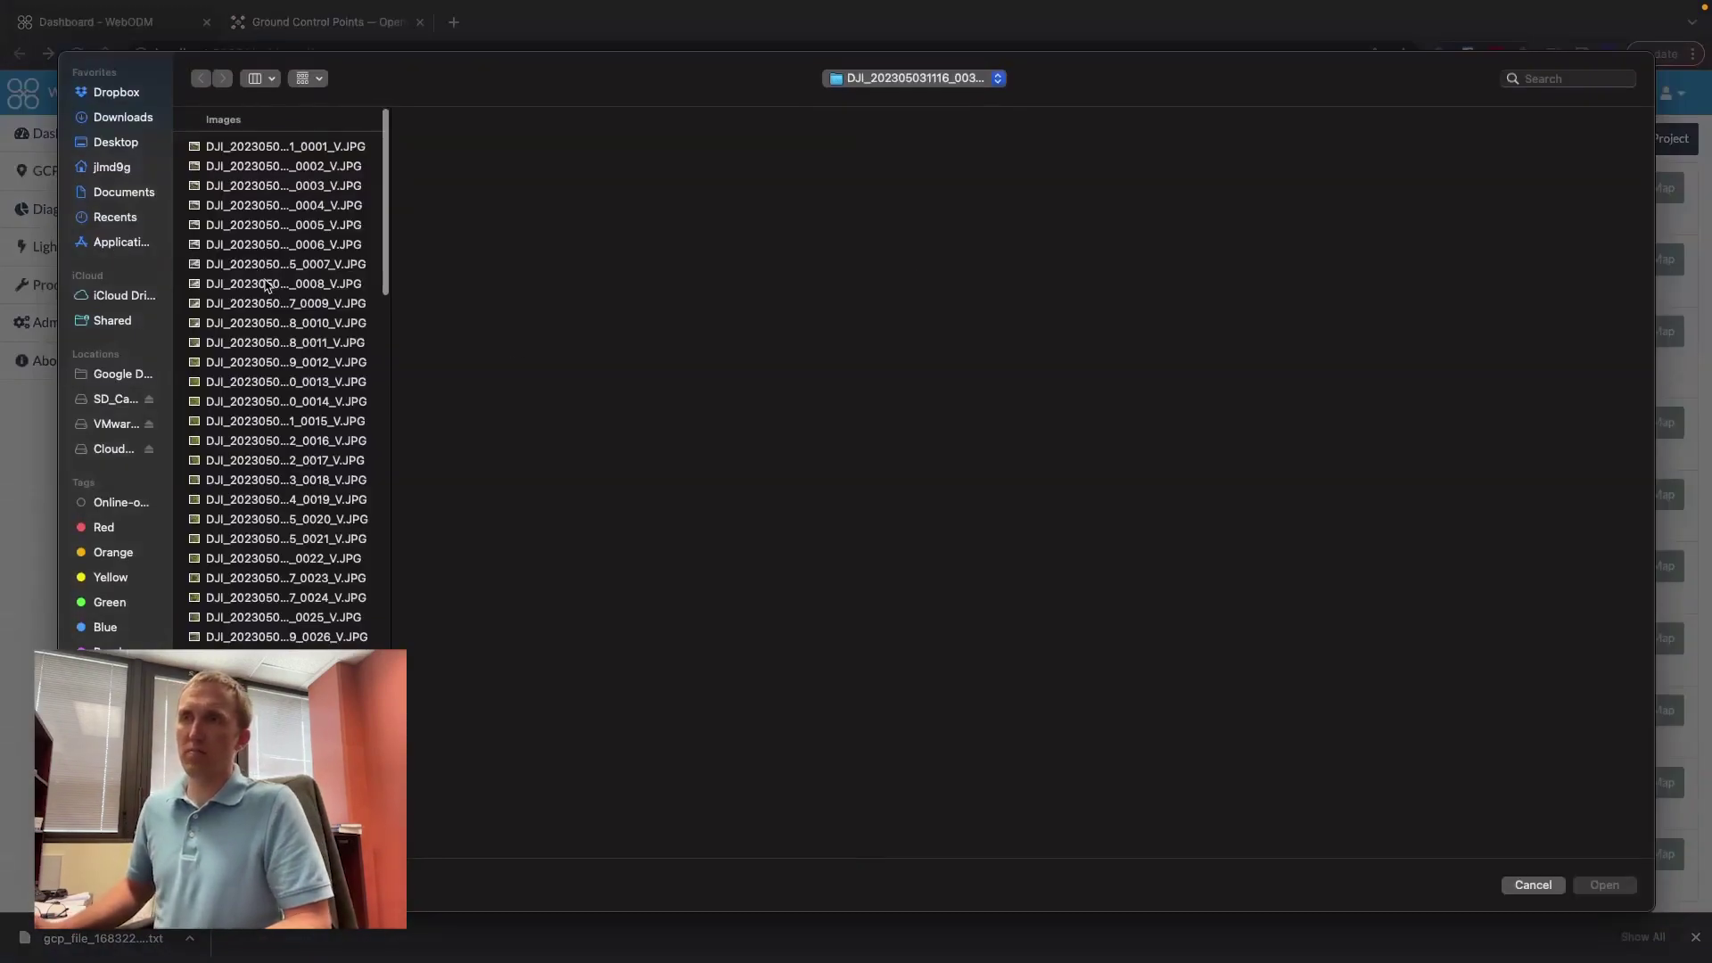
pyautogui.click(892, 84)
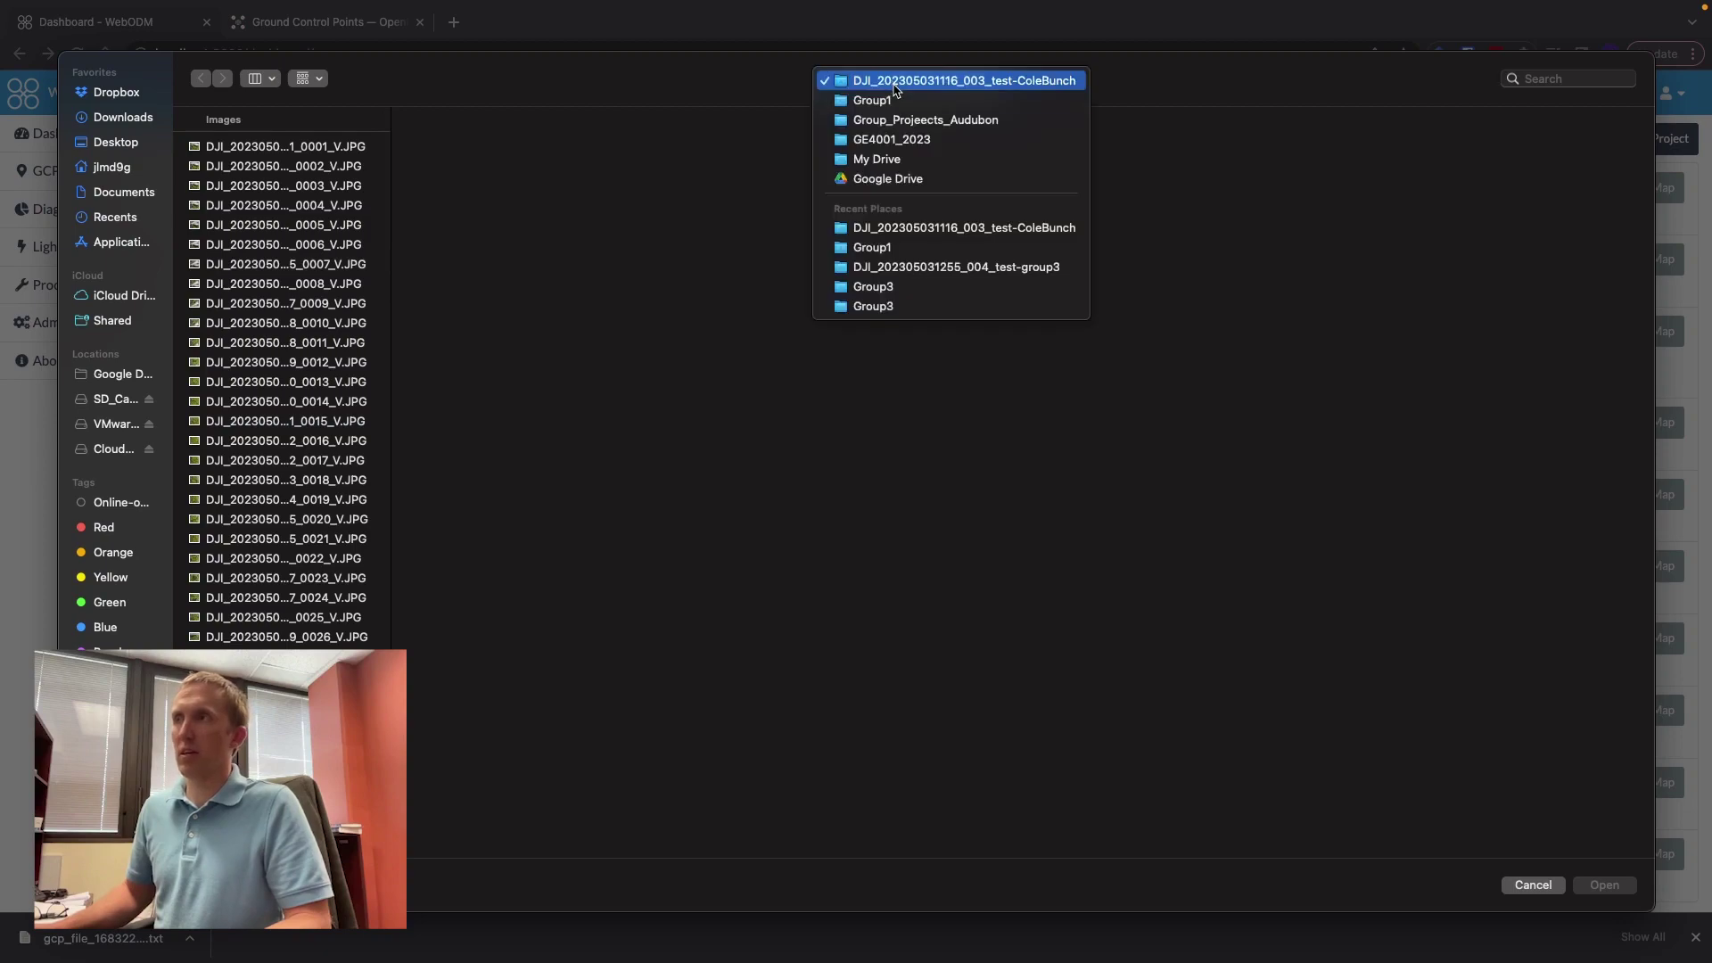
pyautogui.click(900, 103)
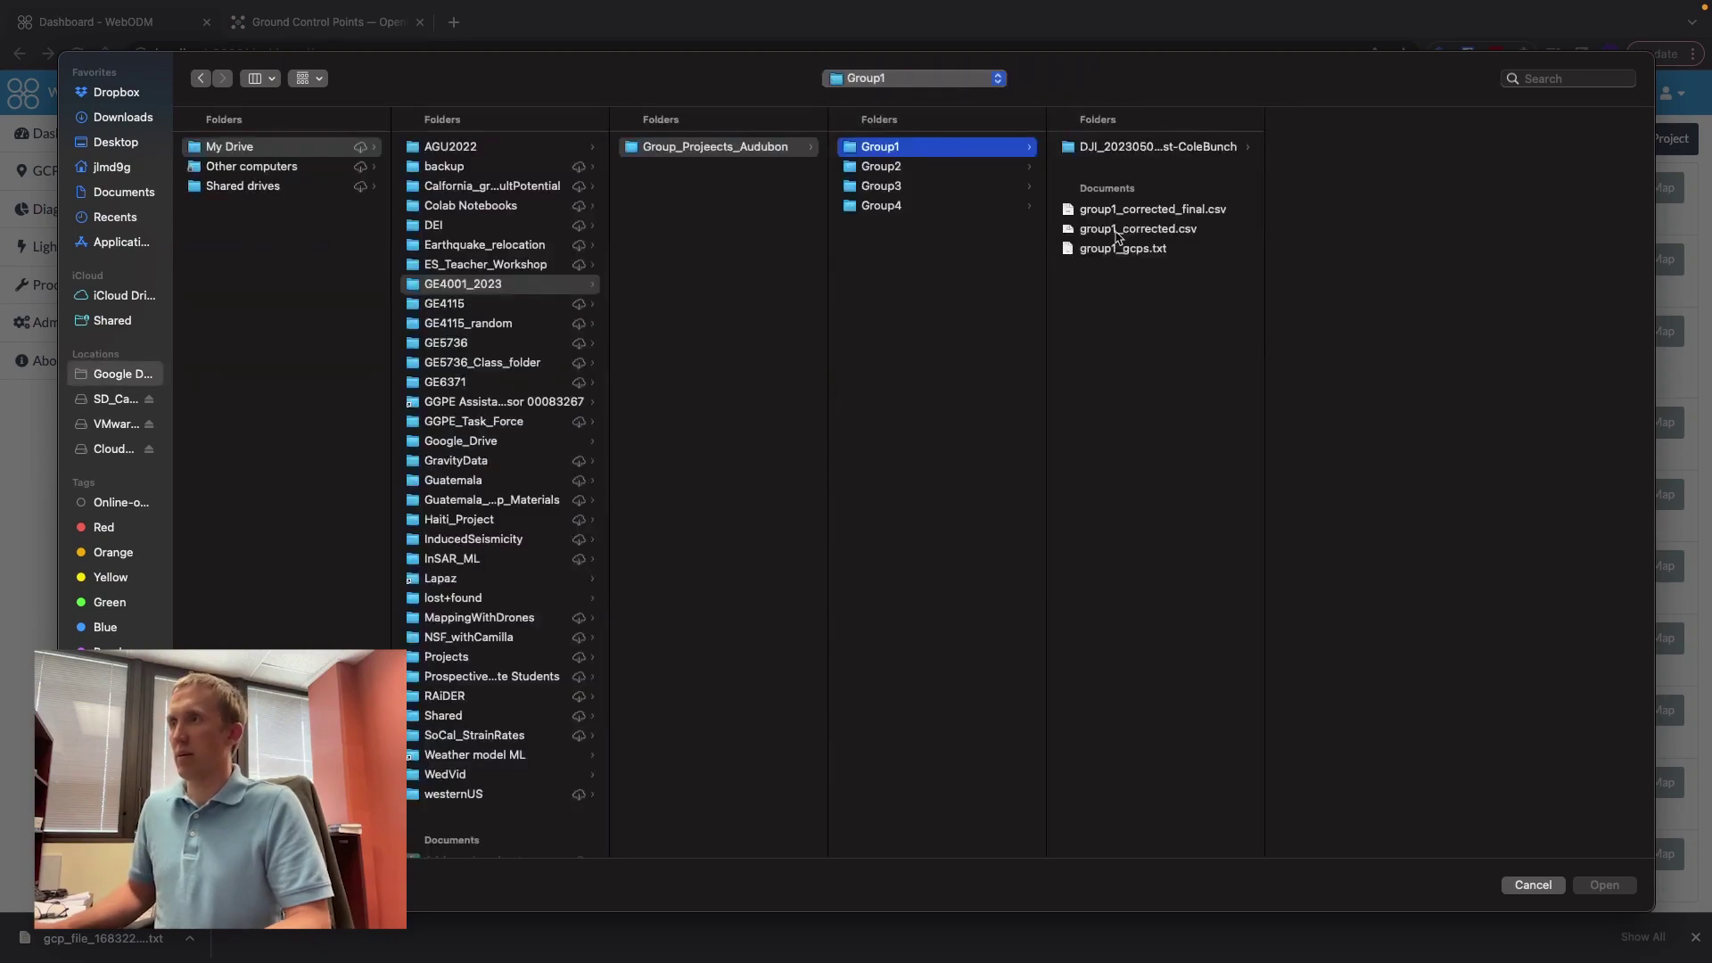
pyautogui.click(1146, 141)
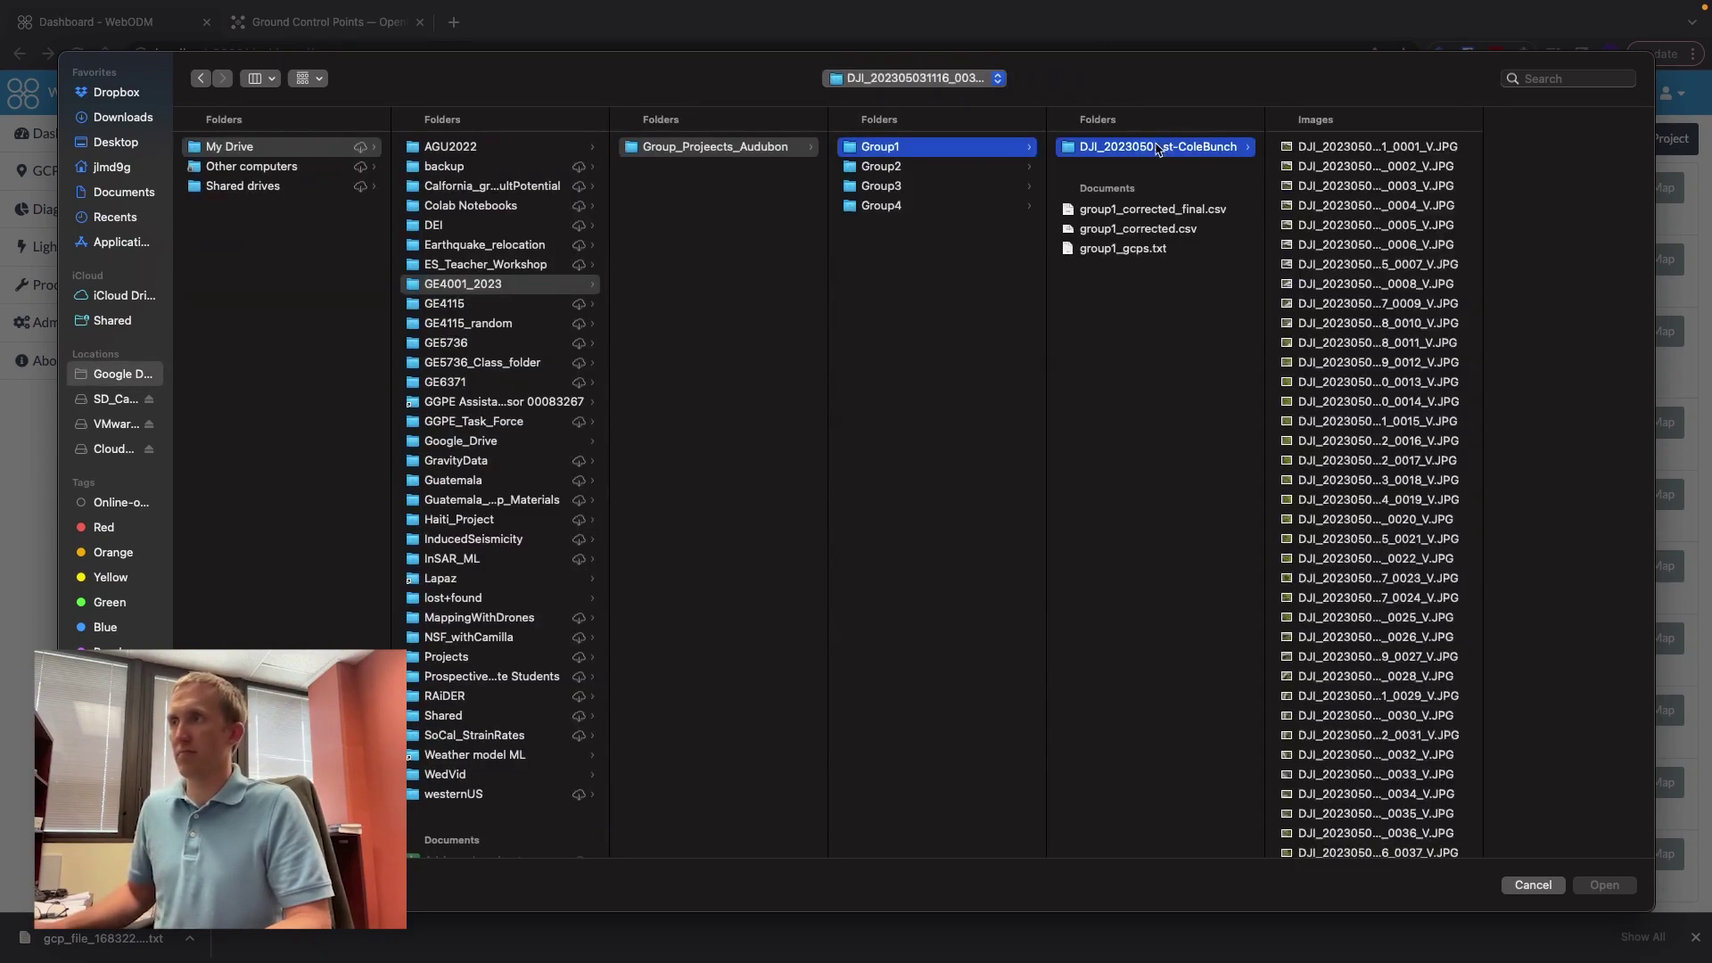
pyautogui.scroll(-5, 1370, 543)
pyautogui.scroll(-5, 1372, 545)
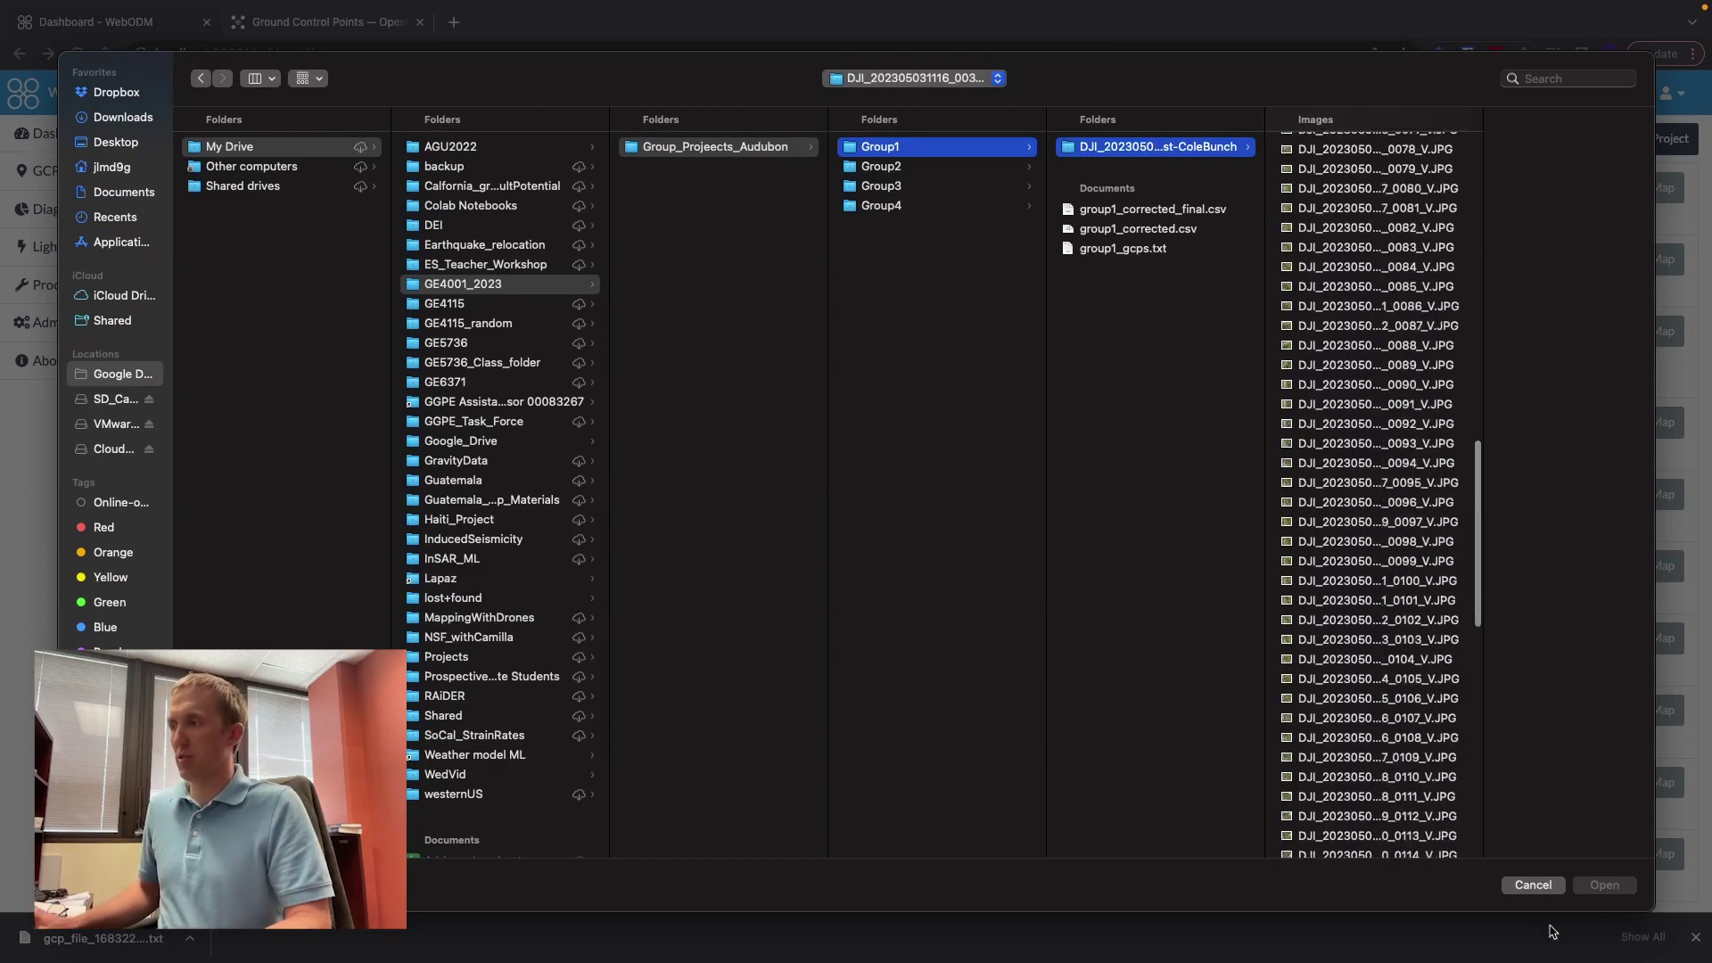